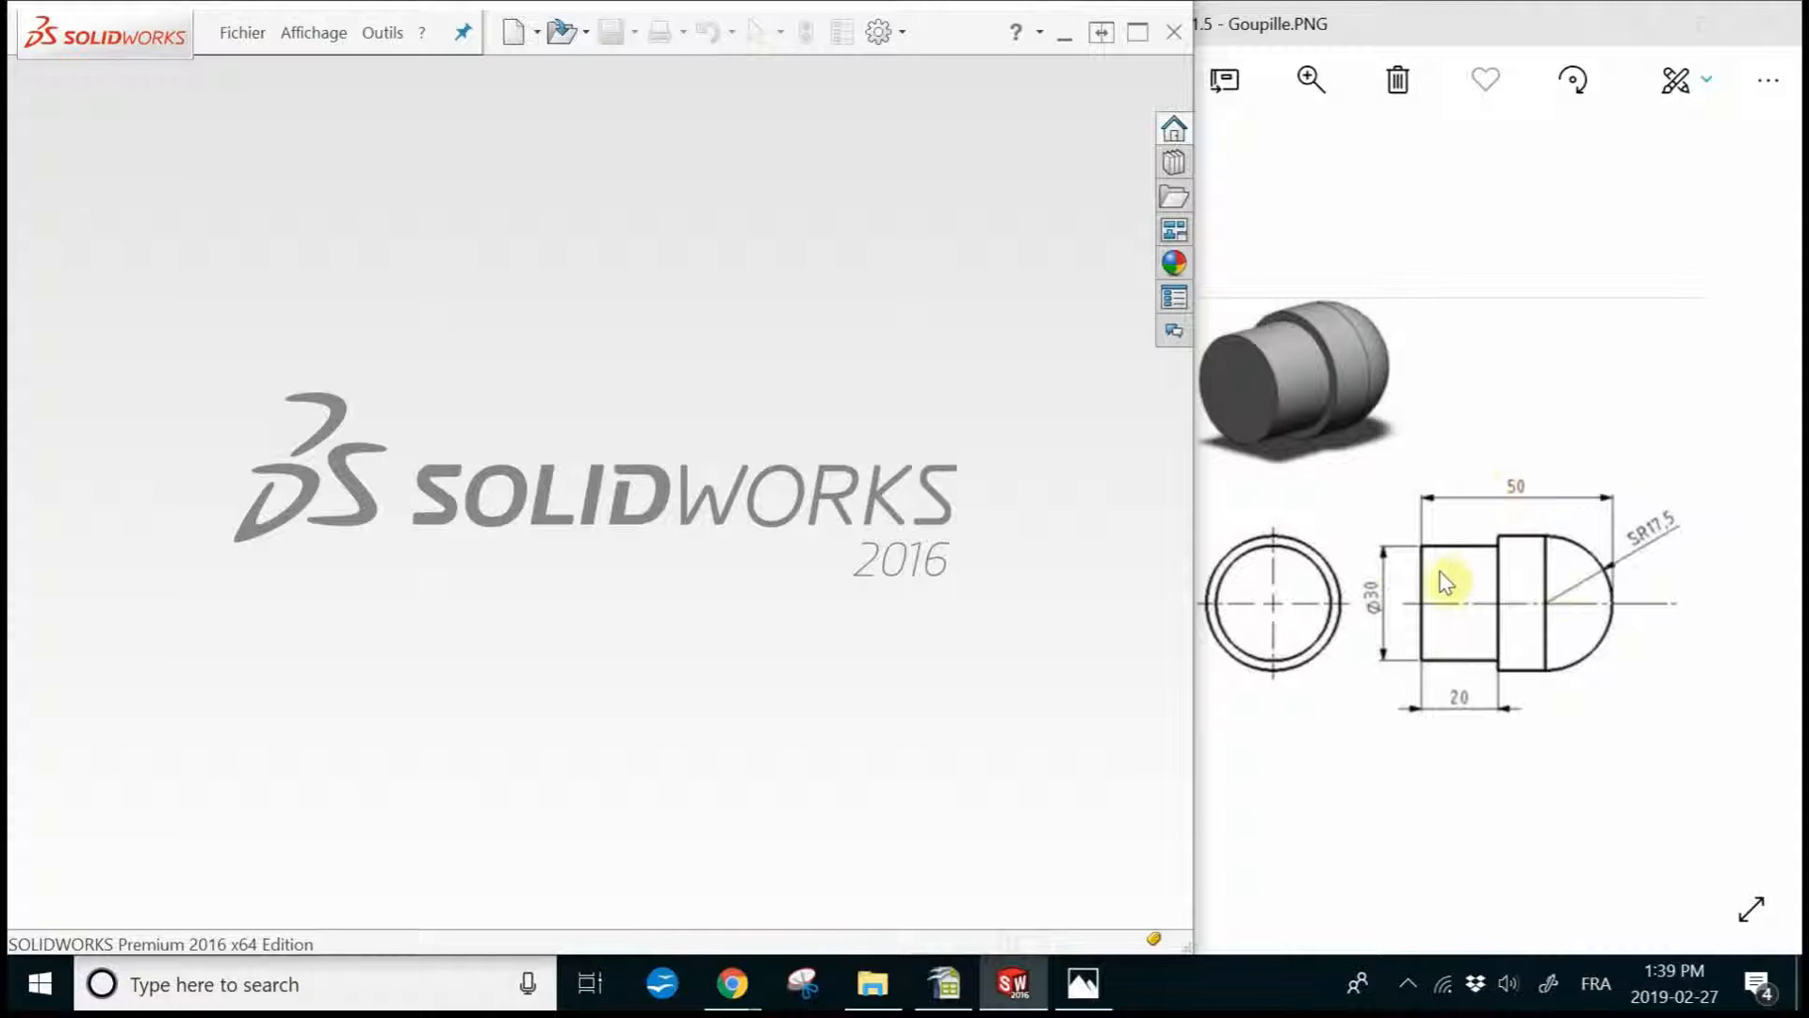
- Create a new part document and set its unit system to MMGS (millimetre, gram, second)
click(242, 34)
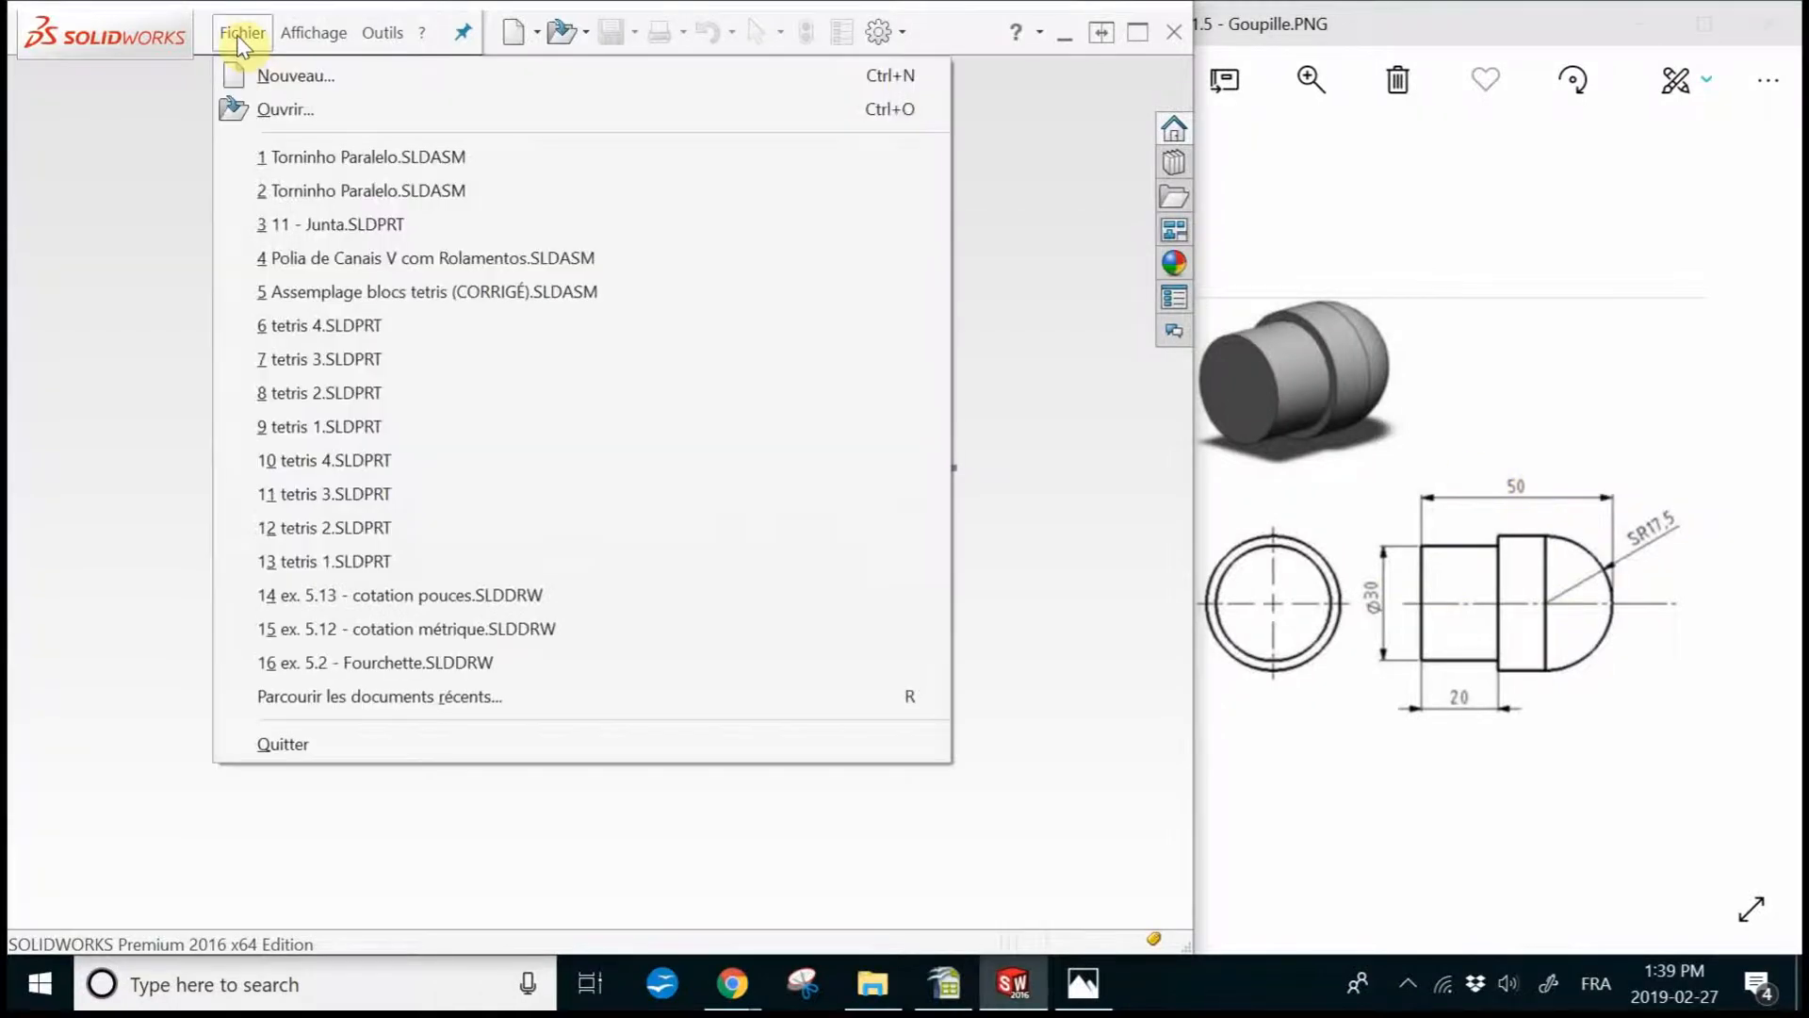
click(258, 75)
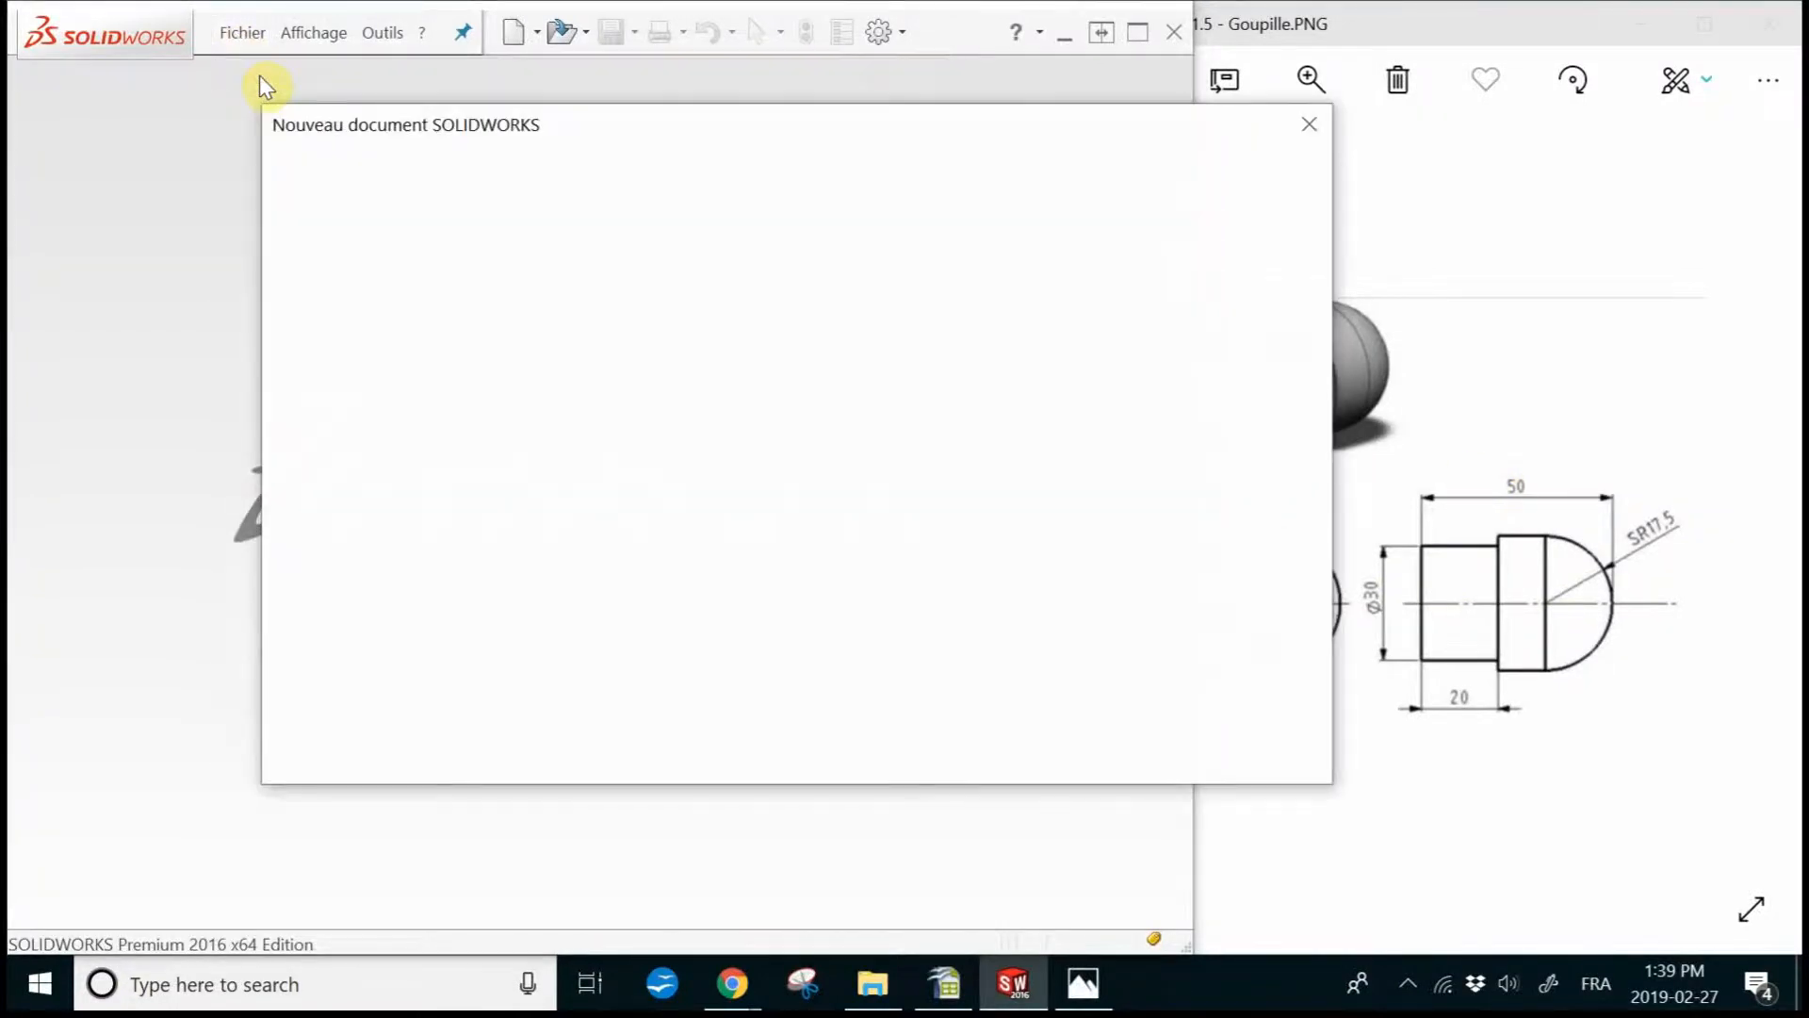
click(340, 223)
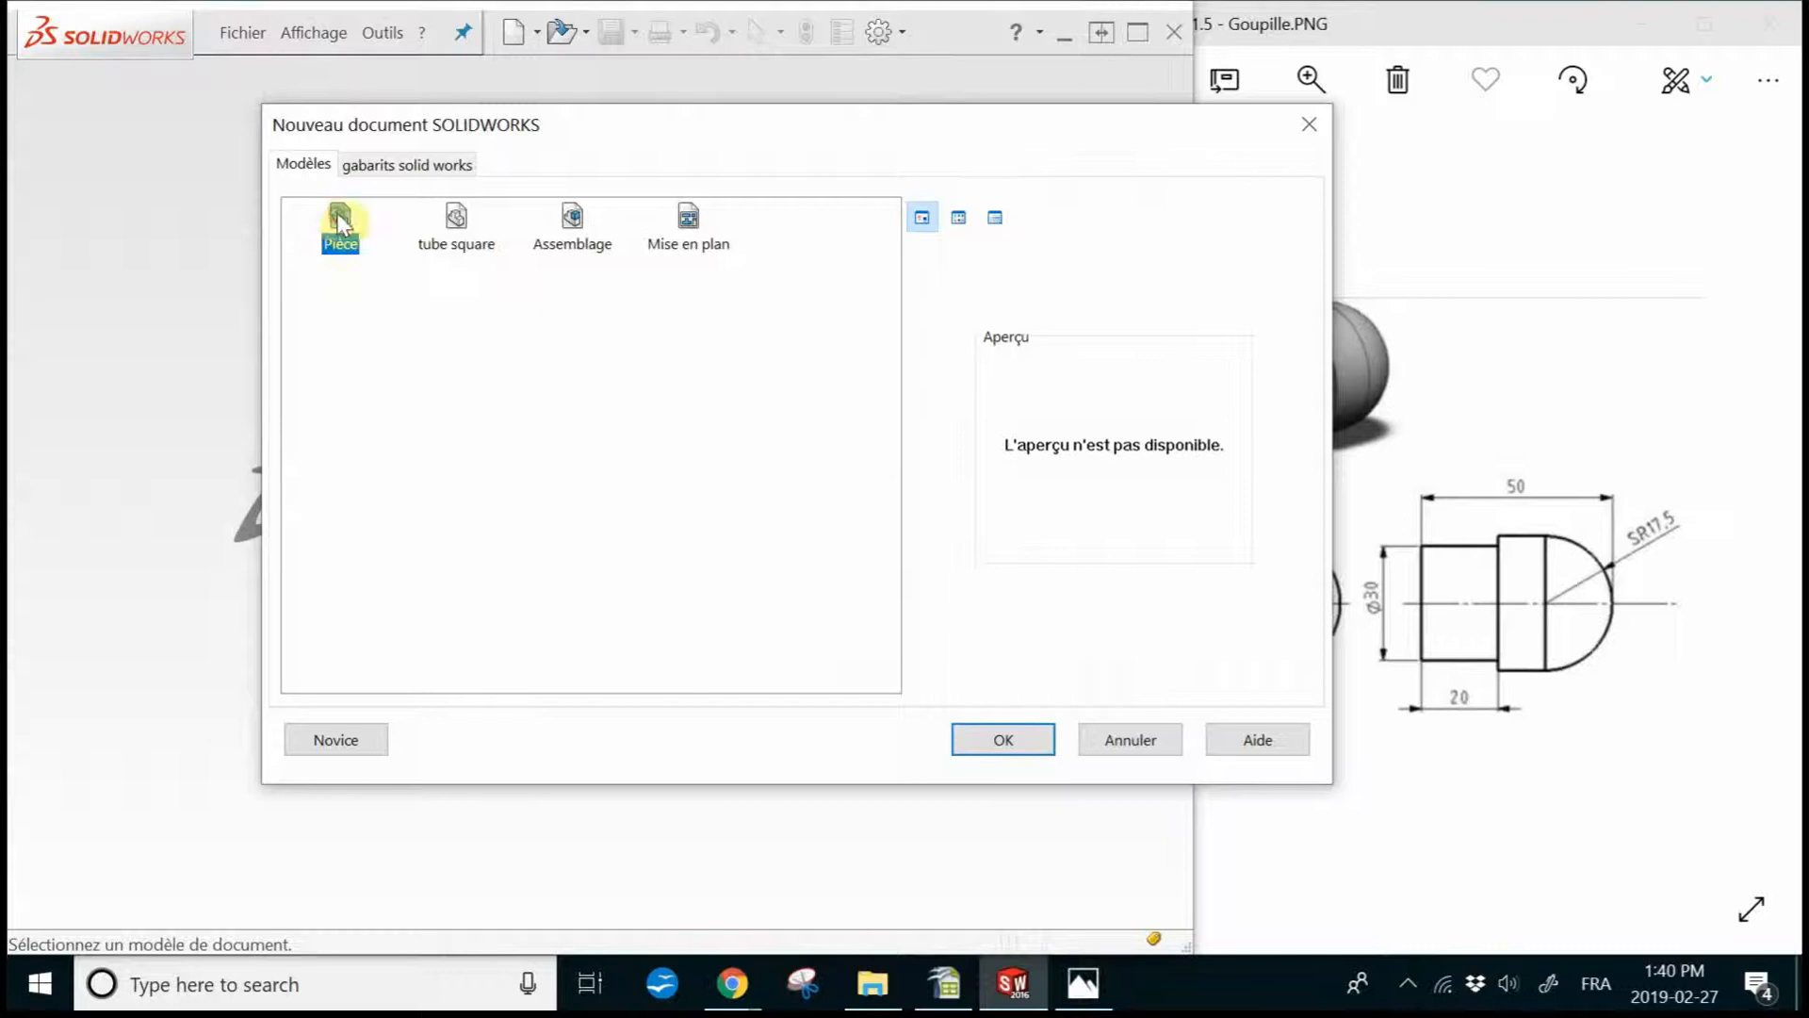
click(363, 740)
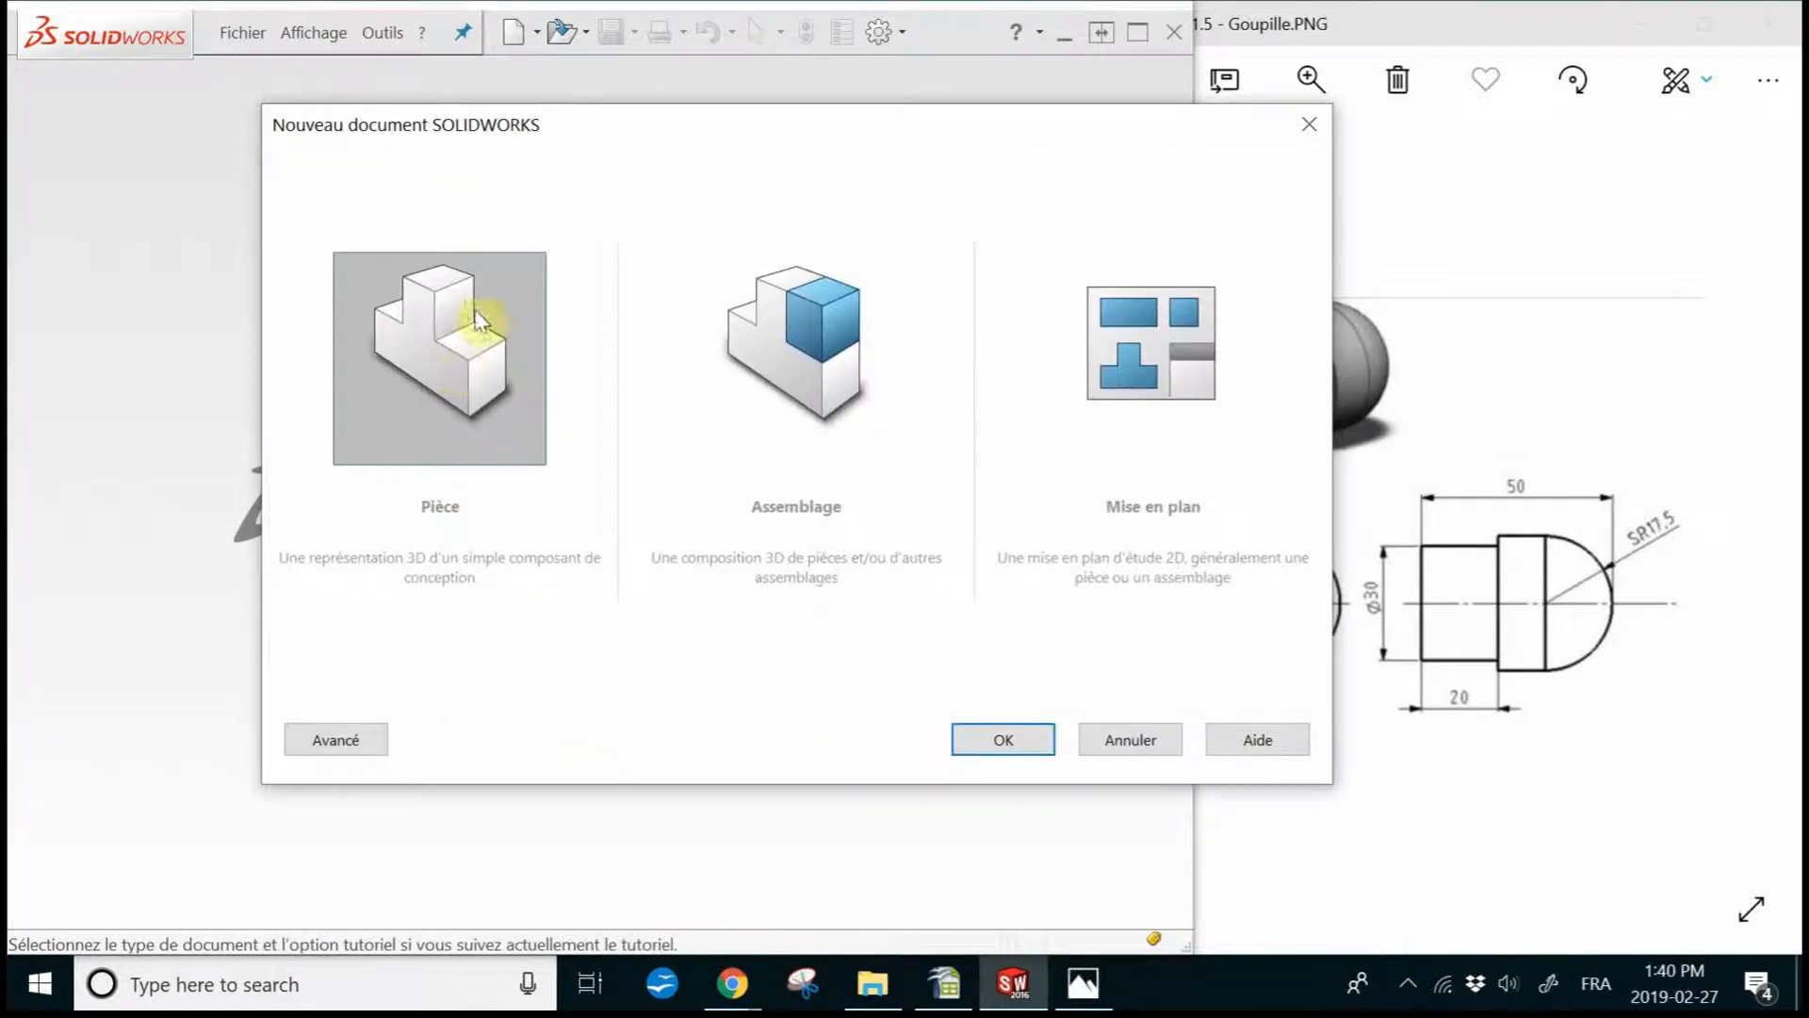
click(996, 741)
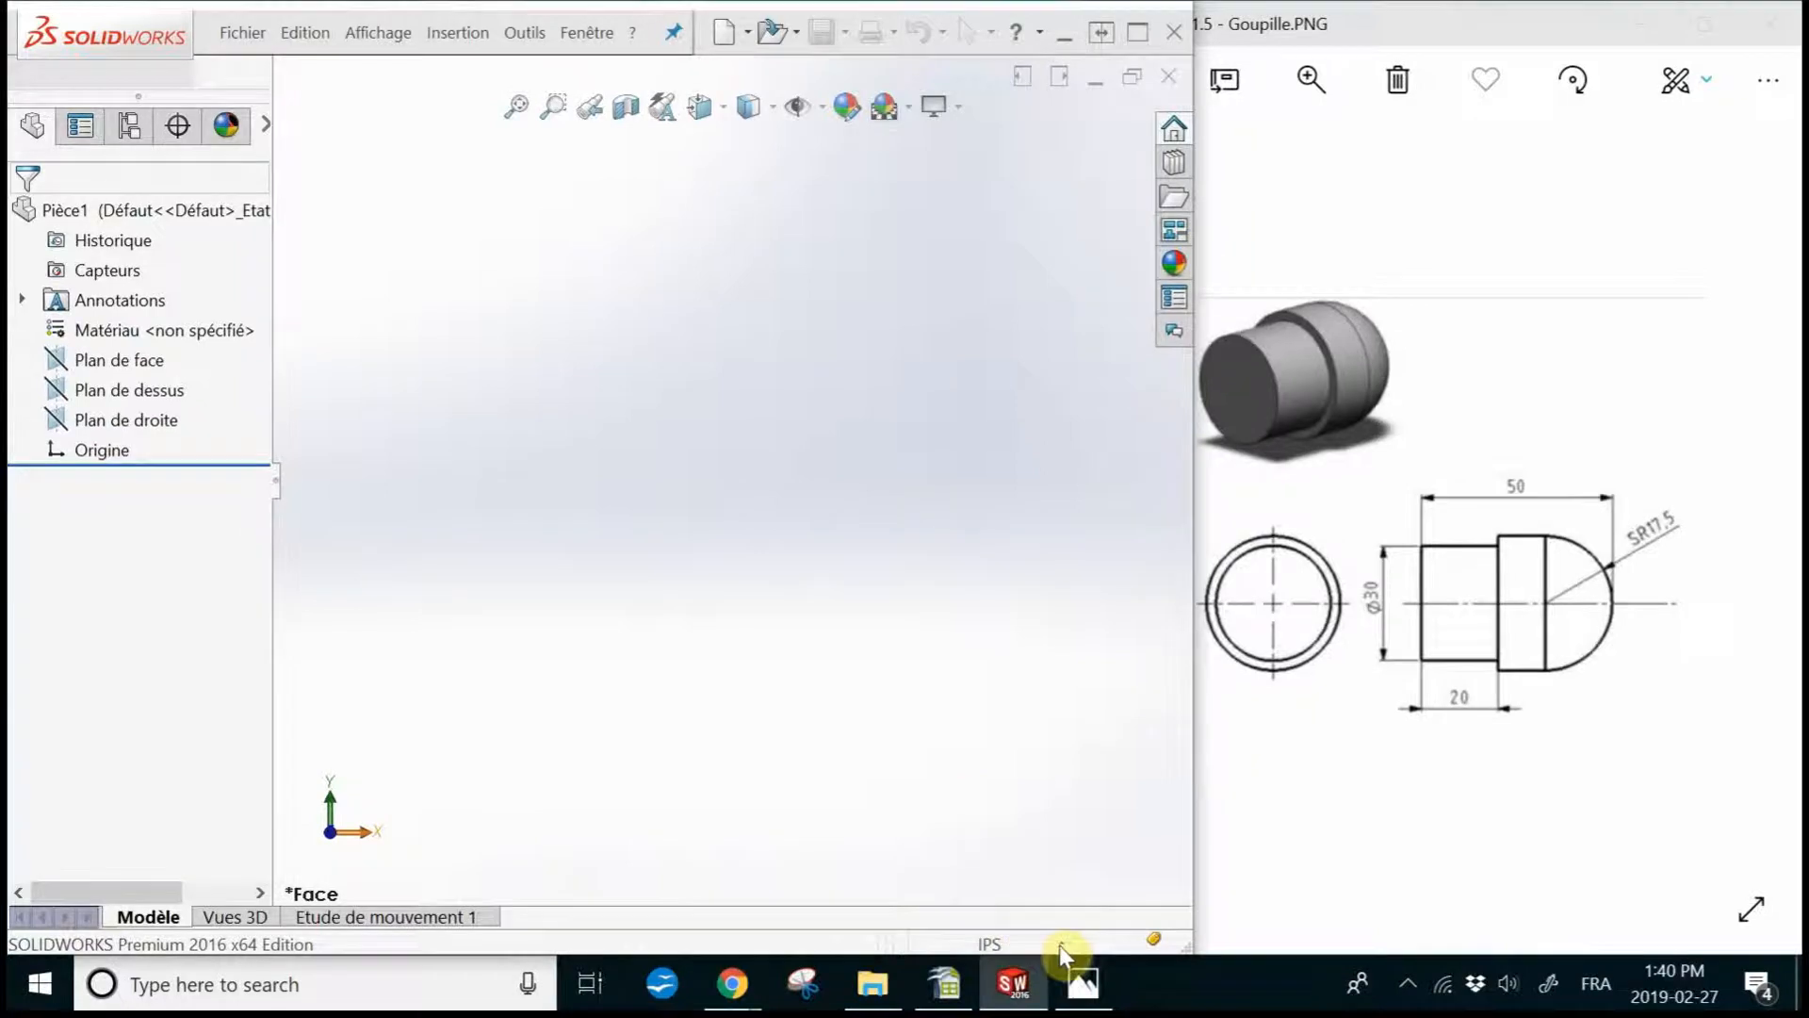
click(999, 945)
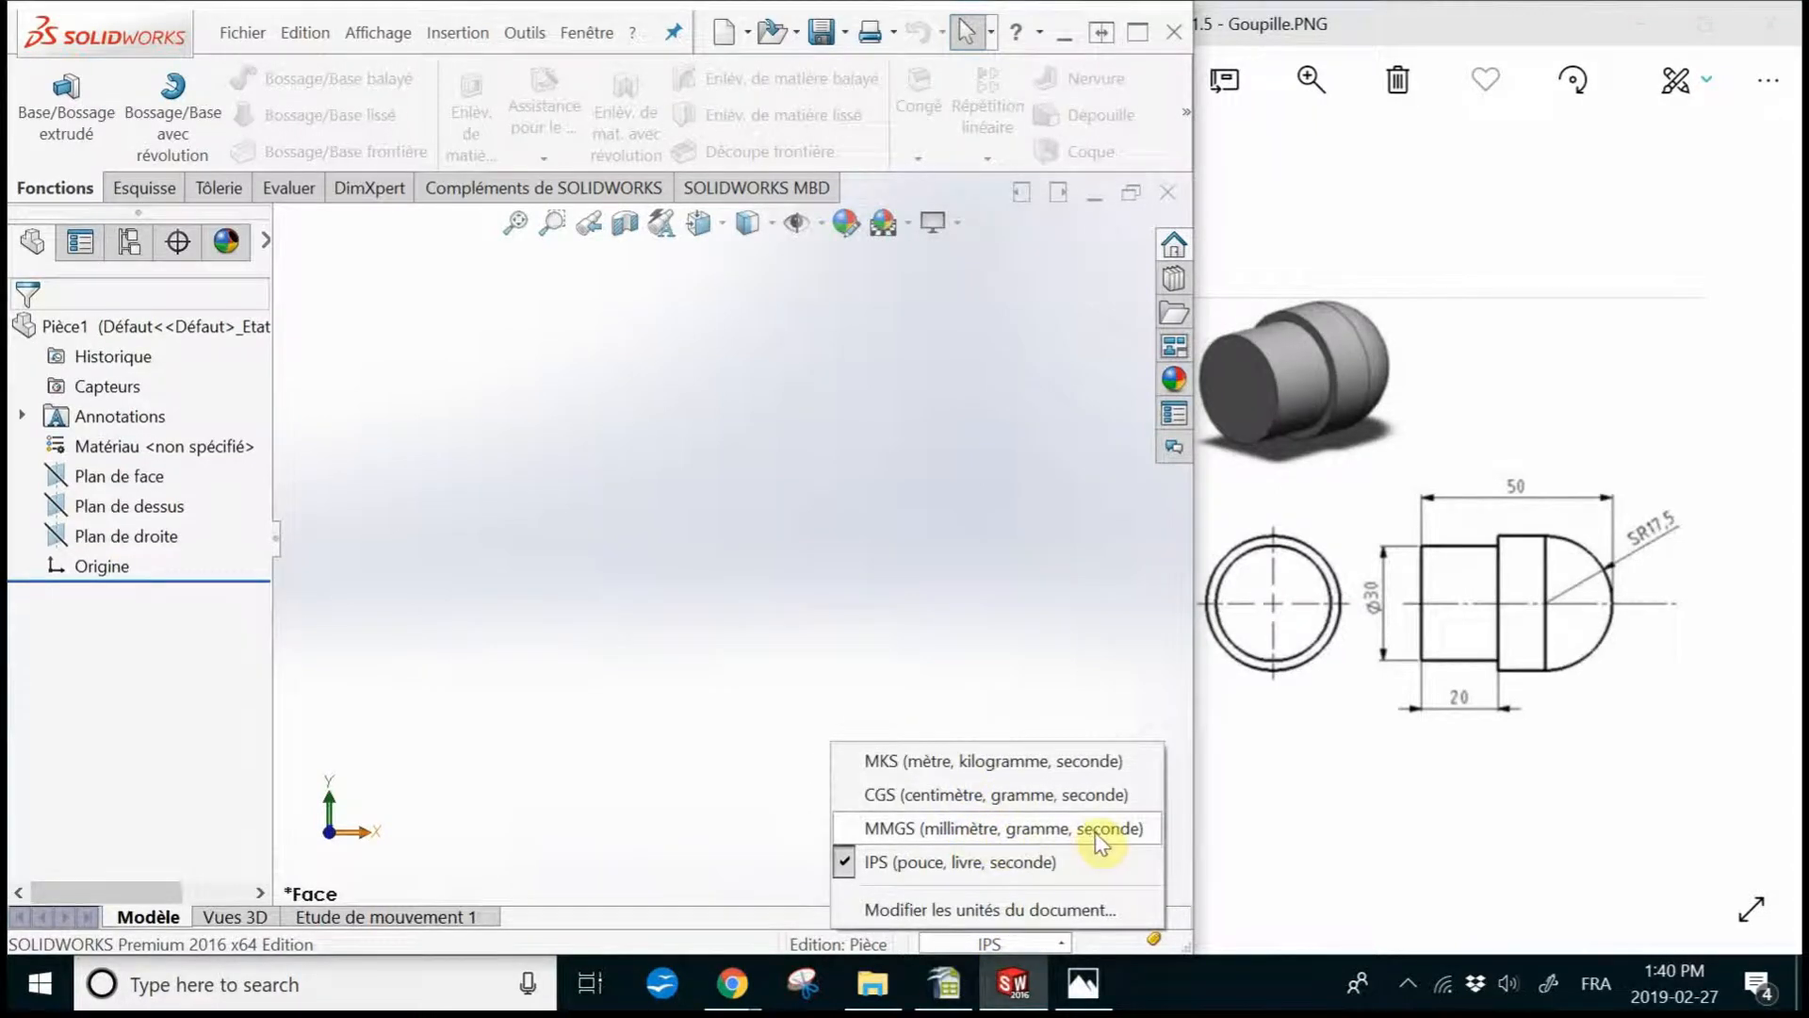
click(936, 829)
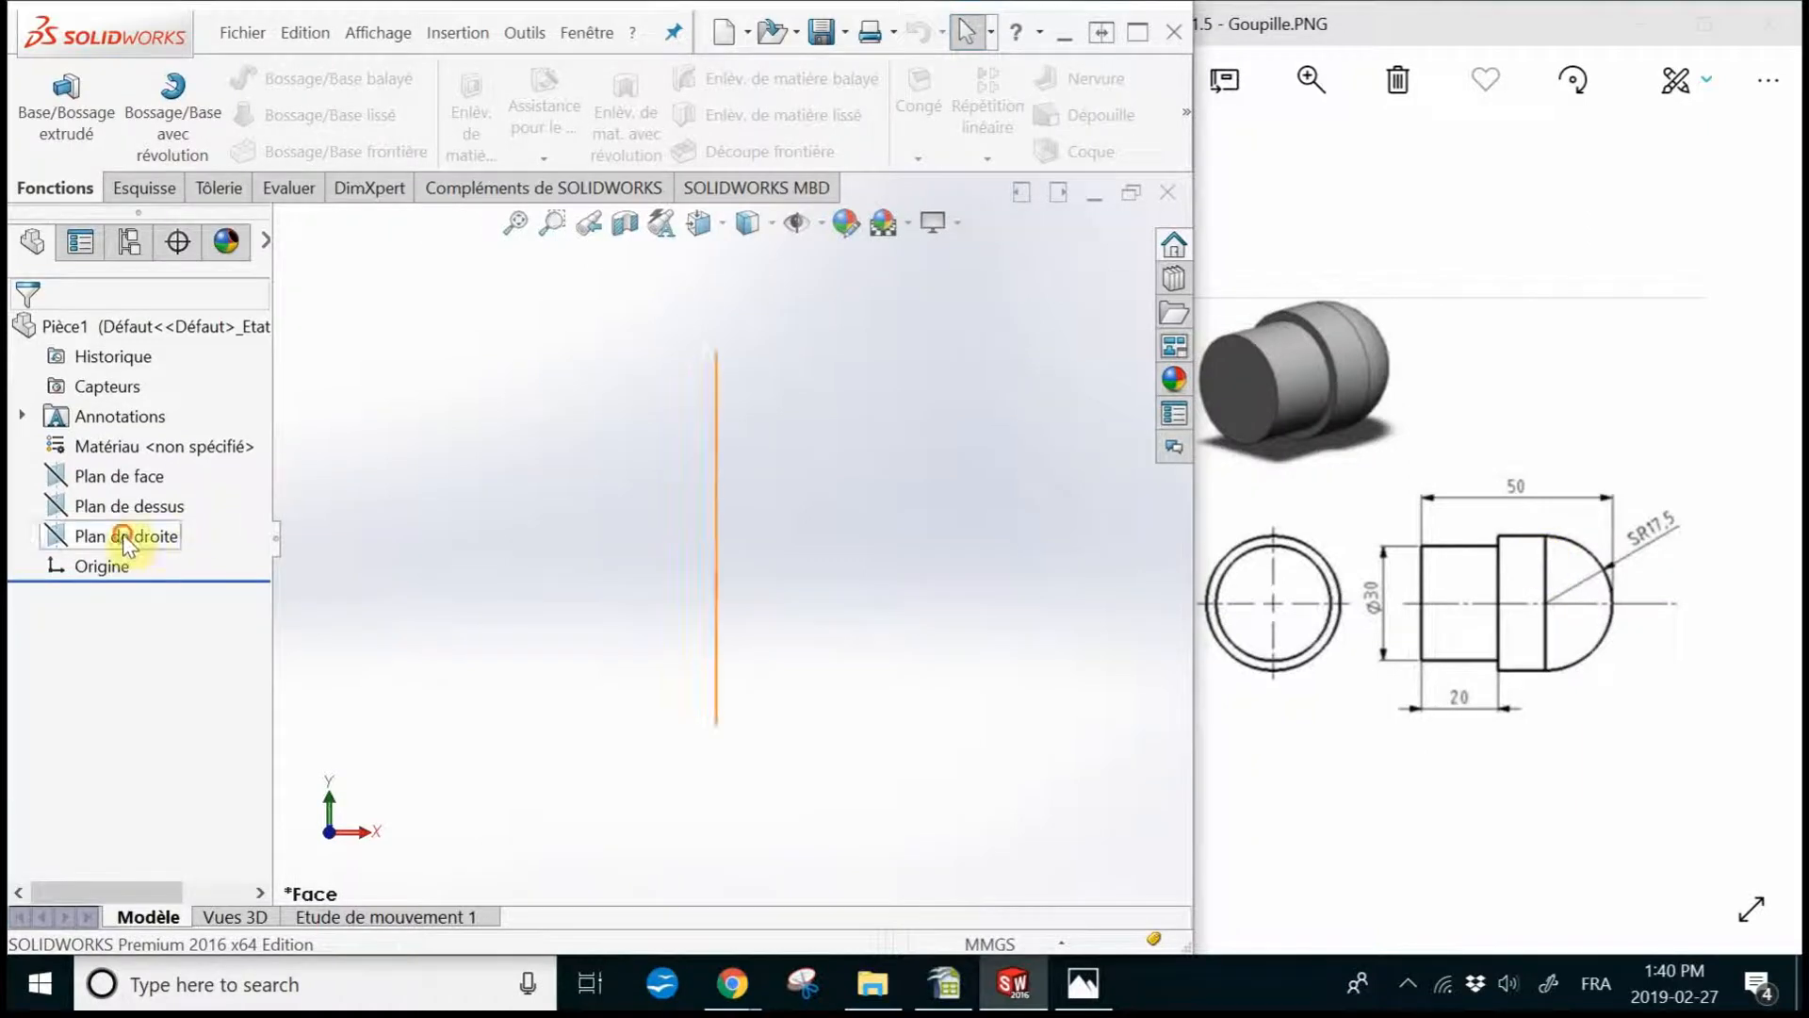
- Start a new sketch on the right plane (Plan de droite)
click(125, 535)
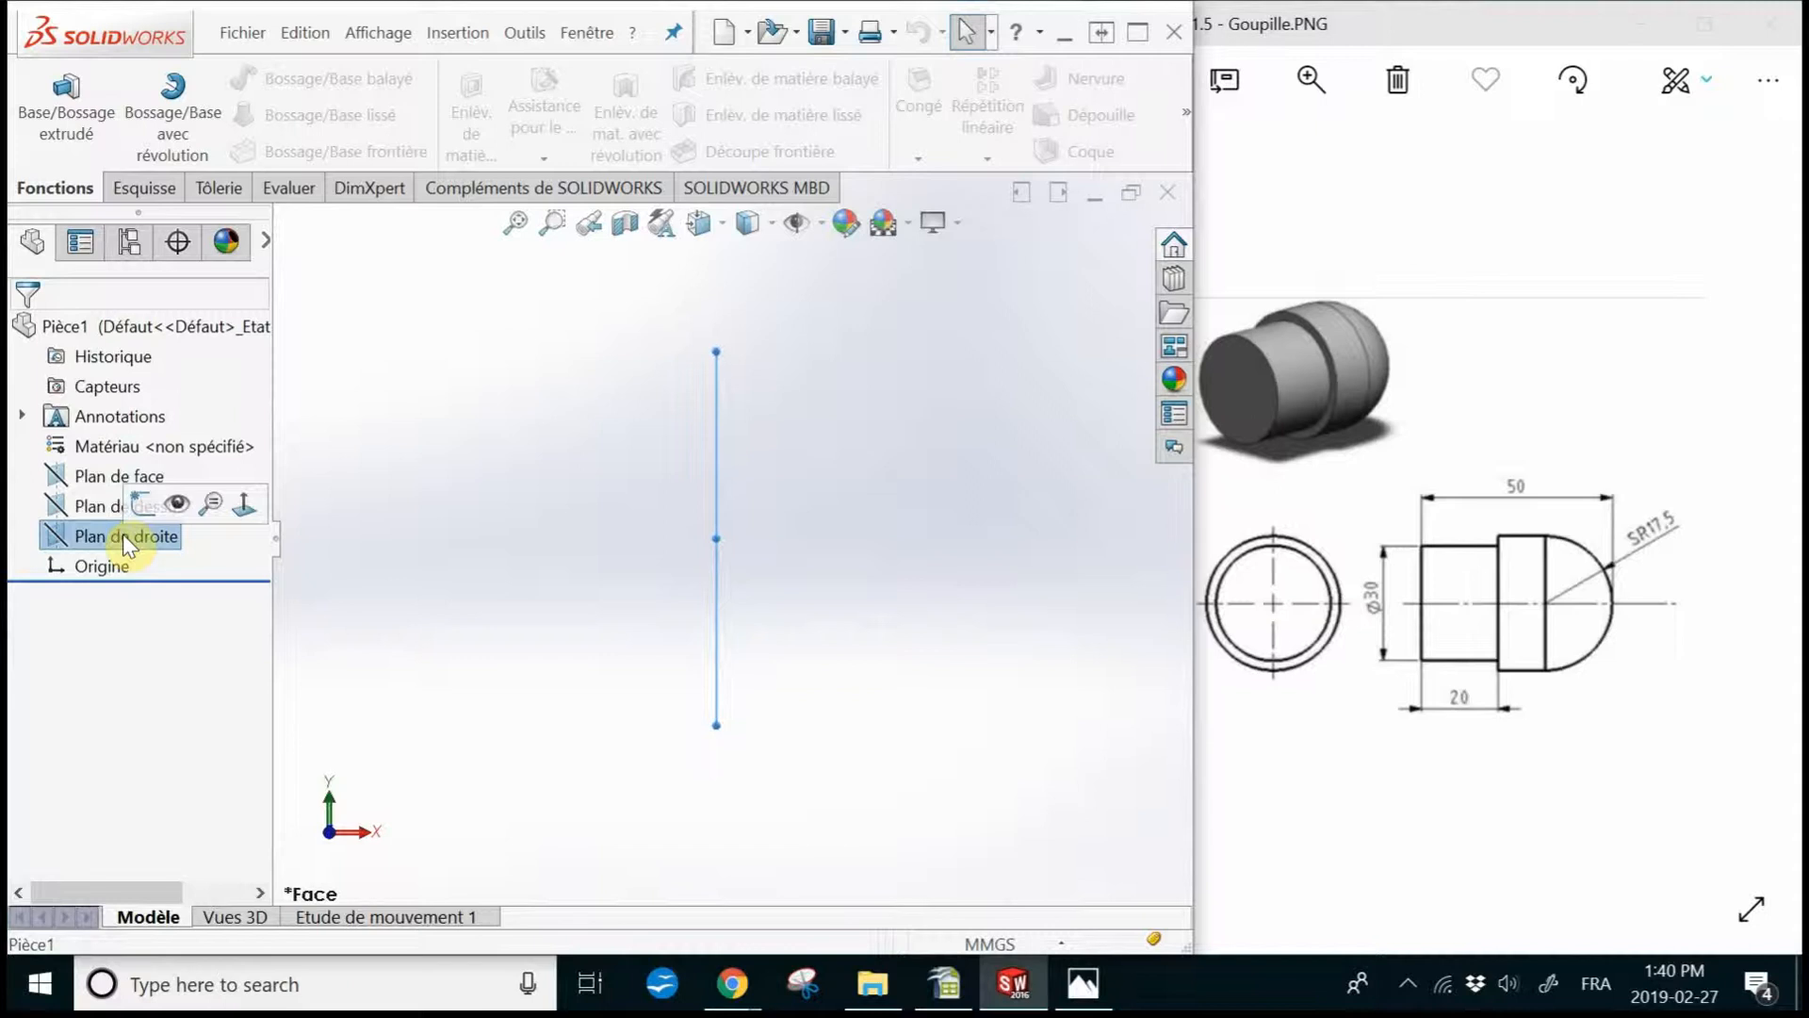
click(144, 184)
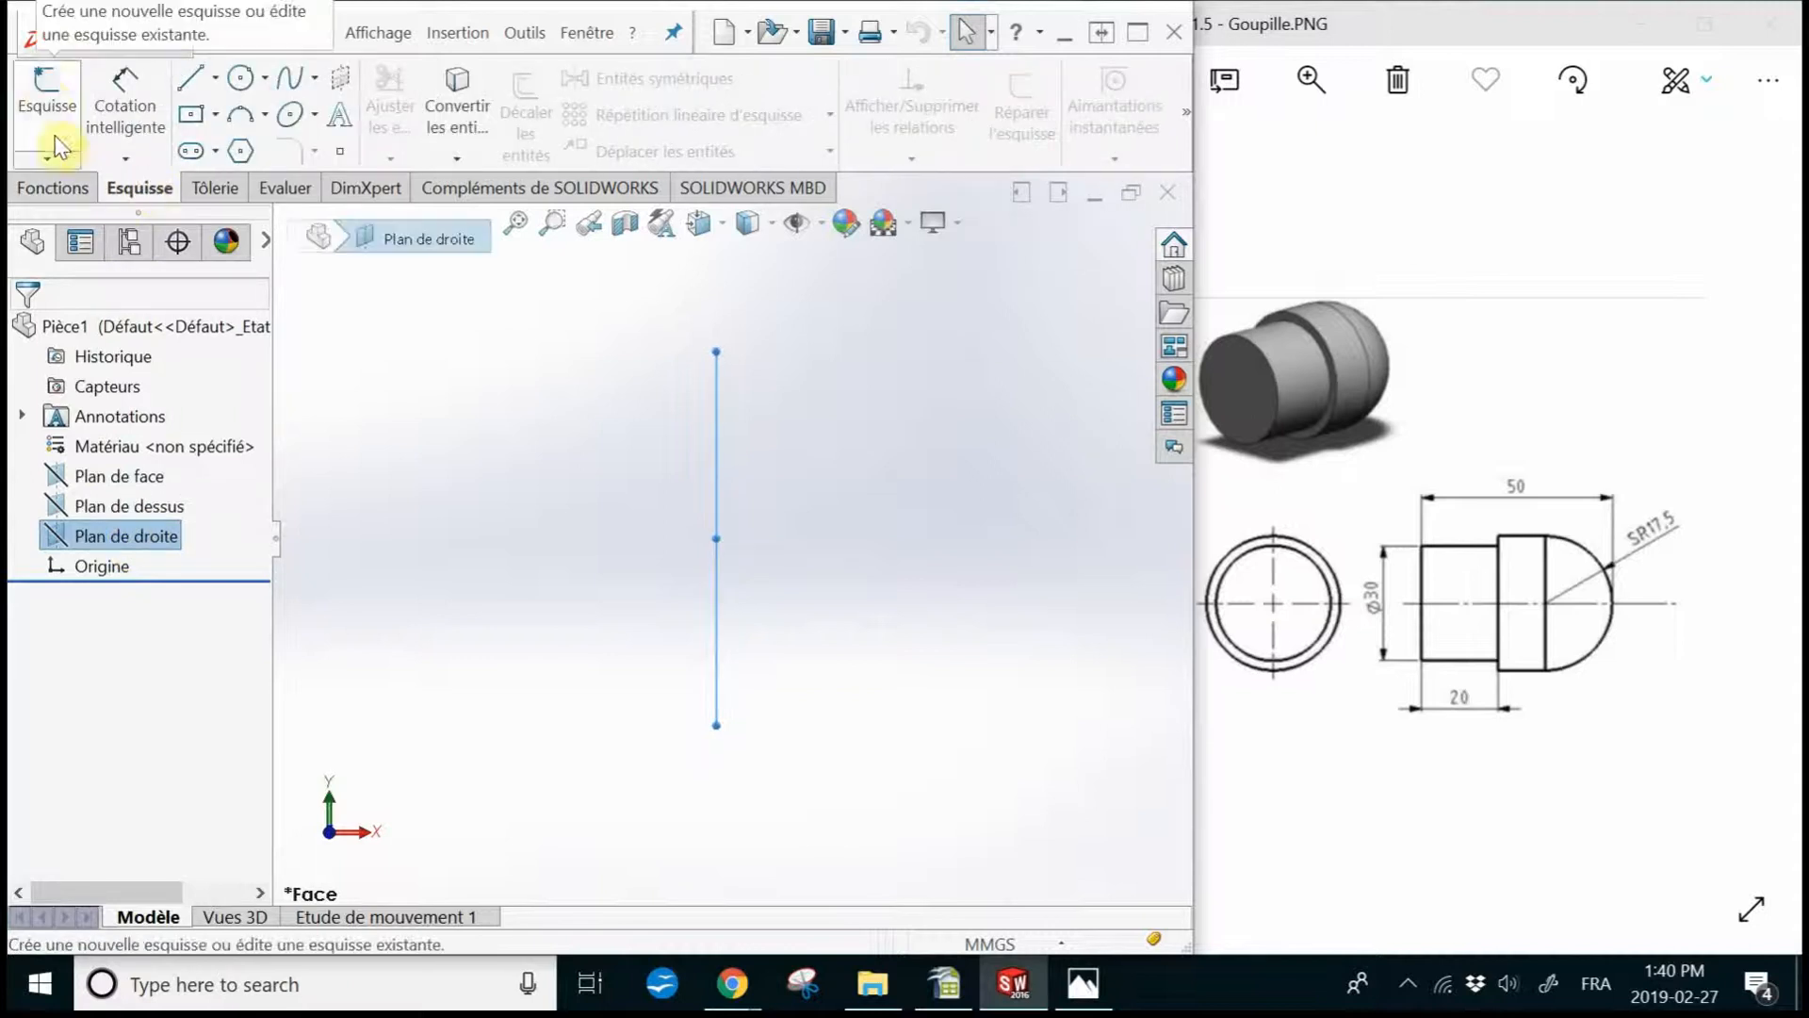
click(37, 106)
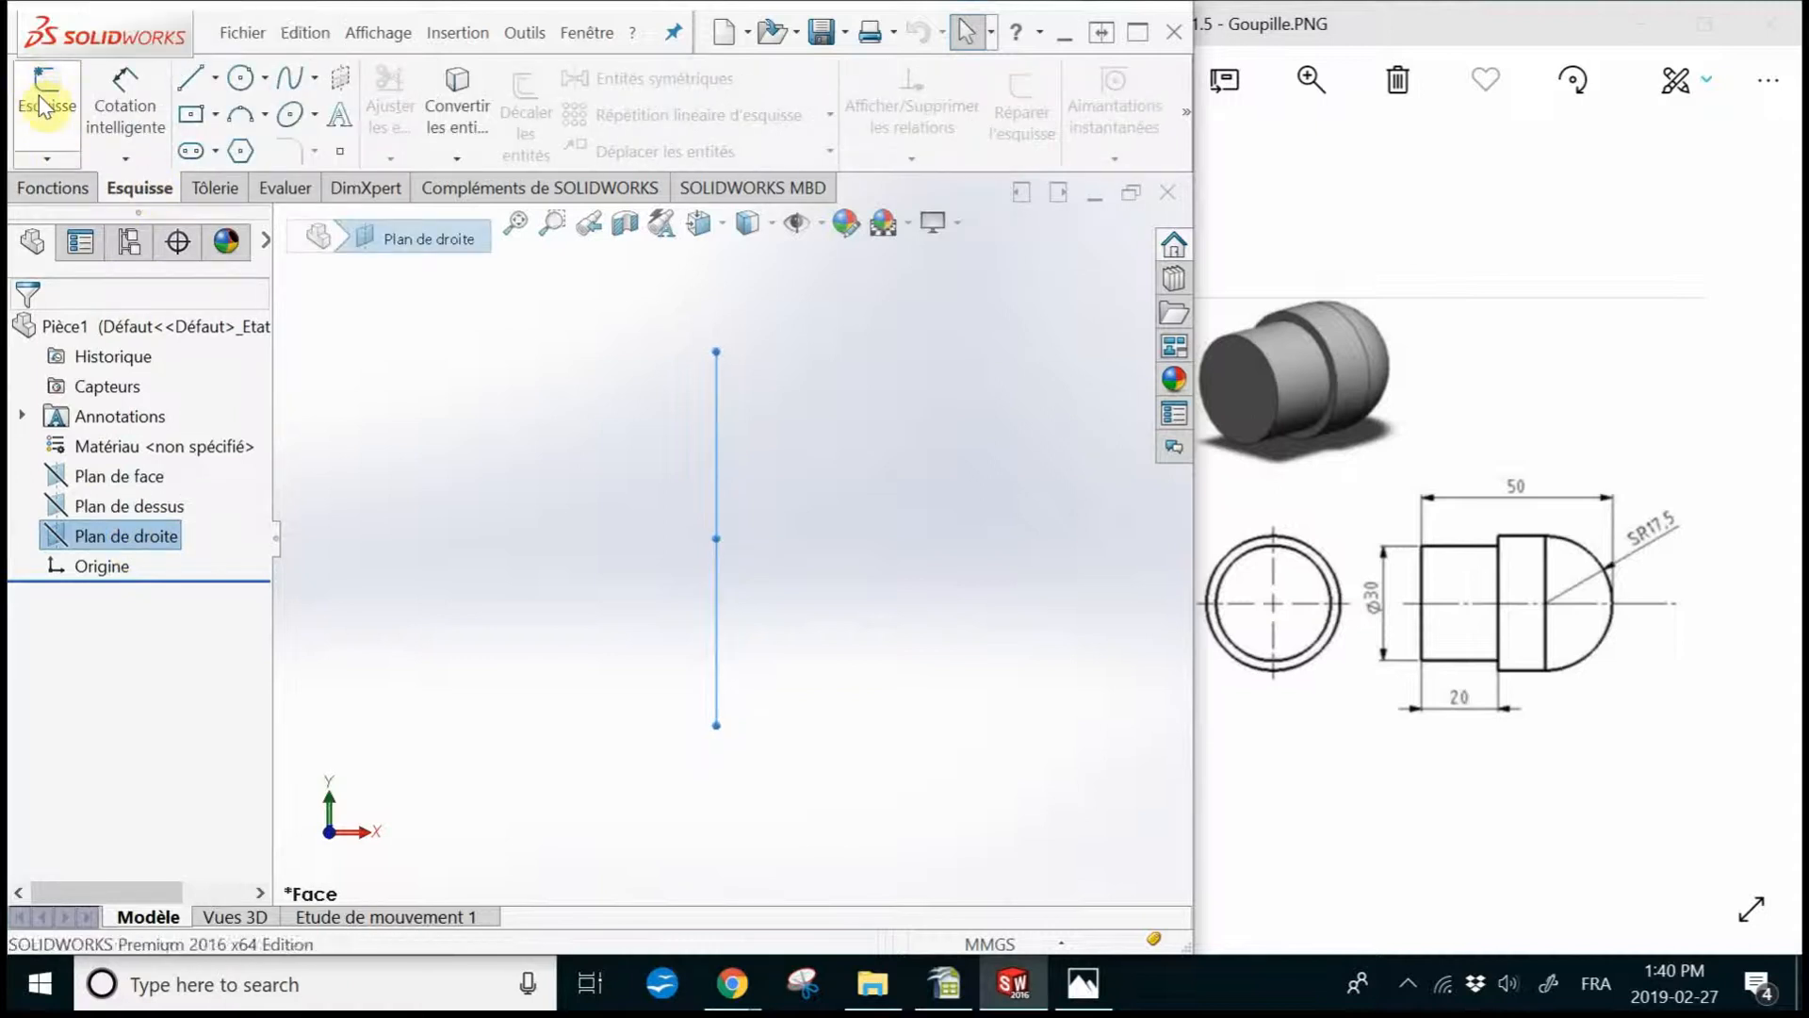
click(41, 105)
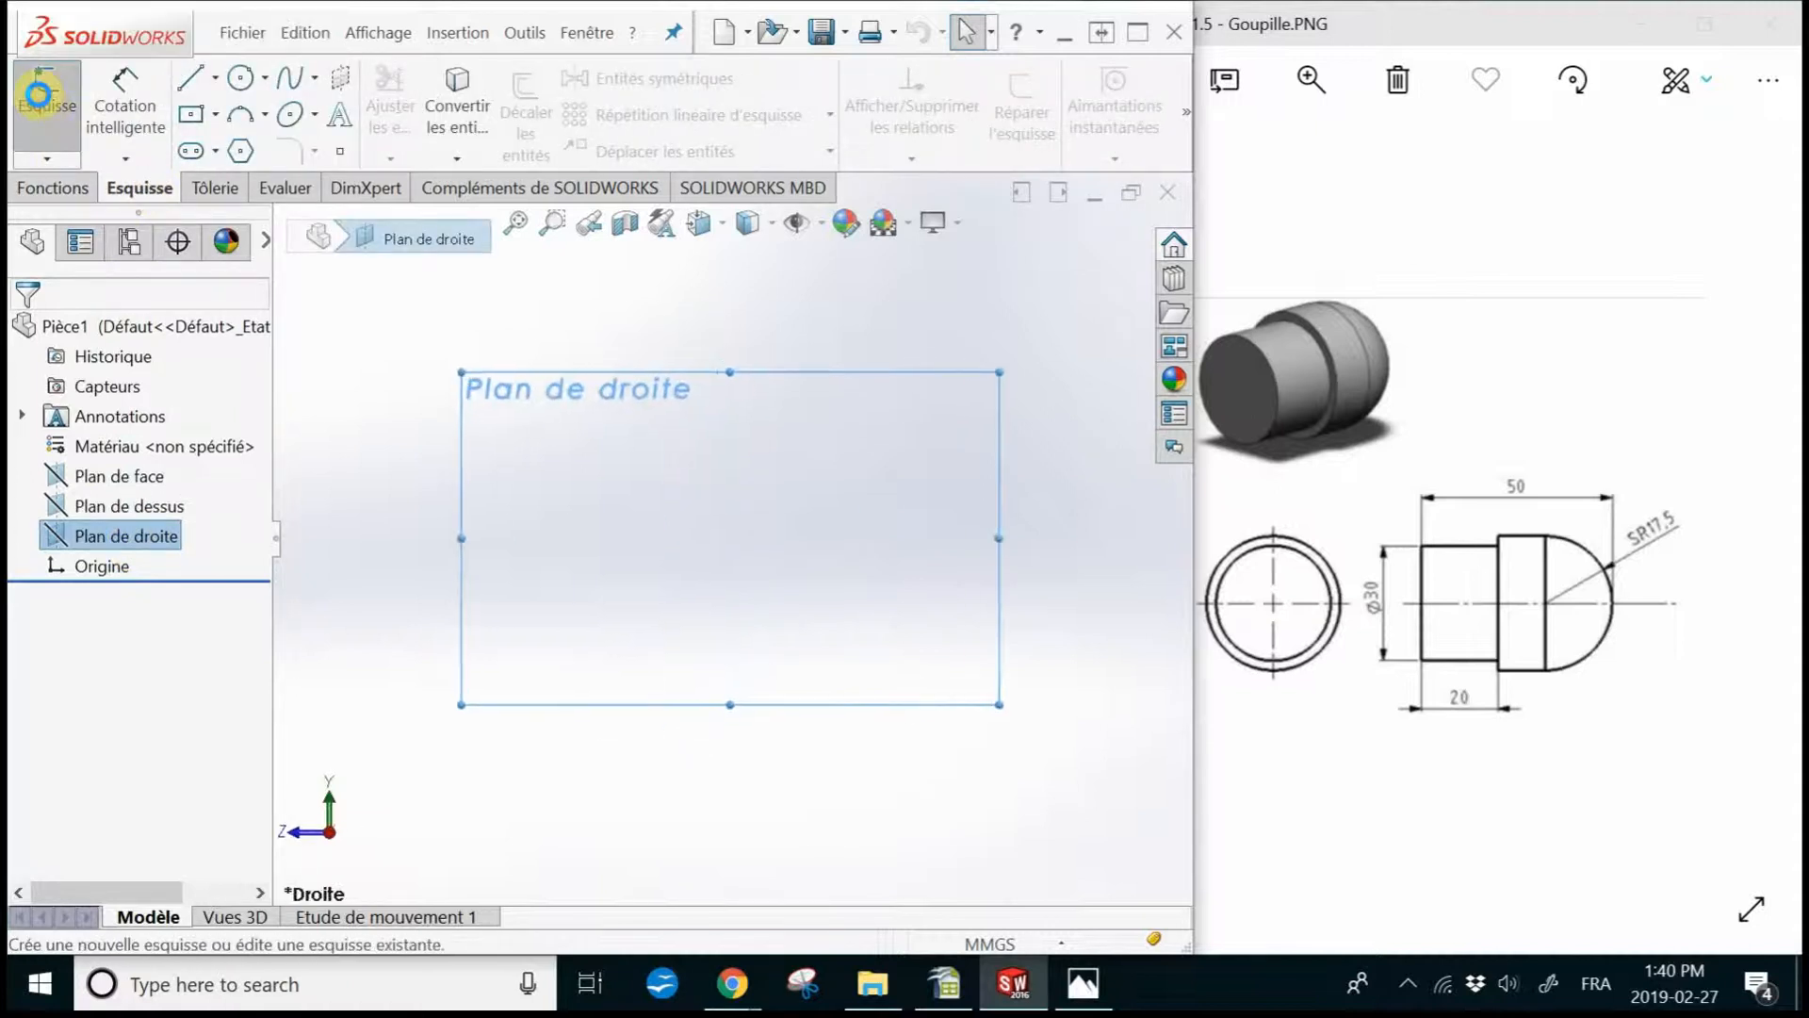
- Sketch a stepped chain of vertical and horizontal lines from the origin, ending about 49 mm along and 25 mm above it
scroll(980, 535, up, 1)
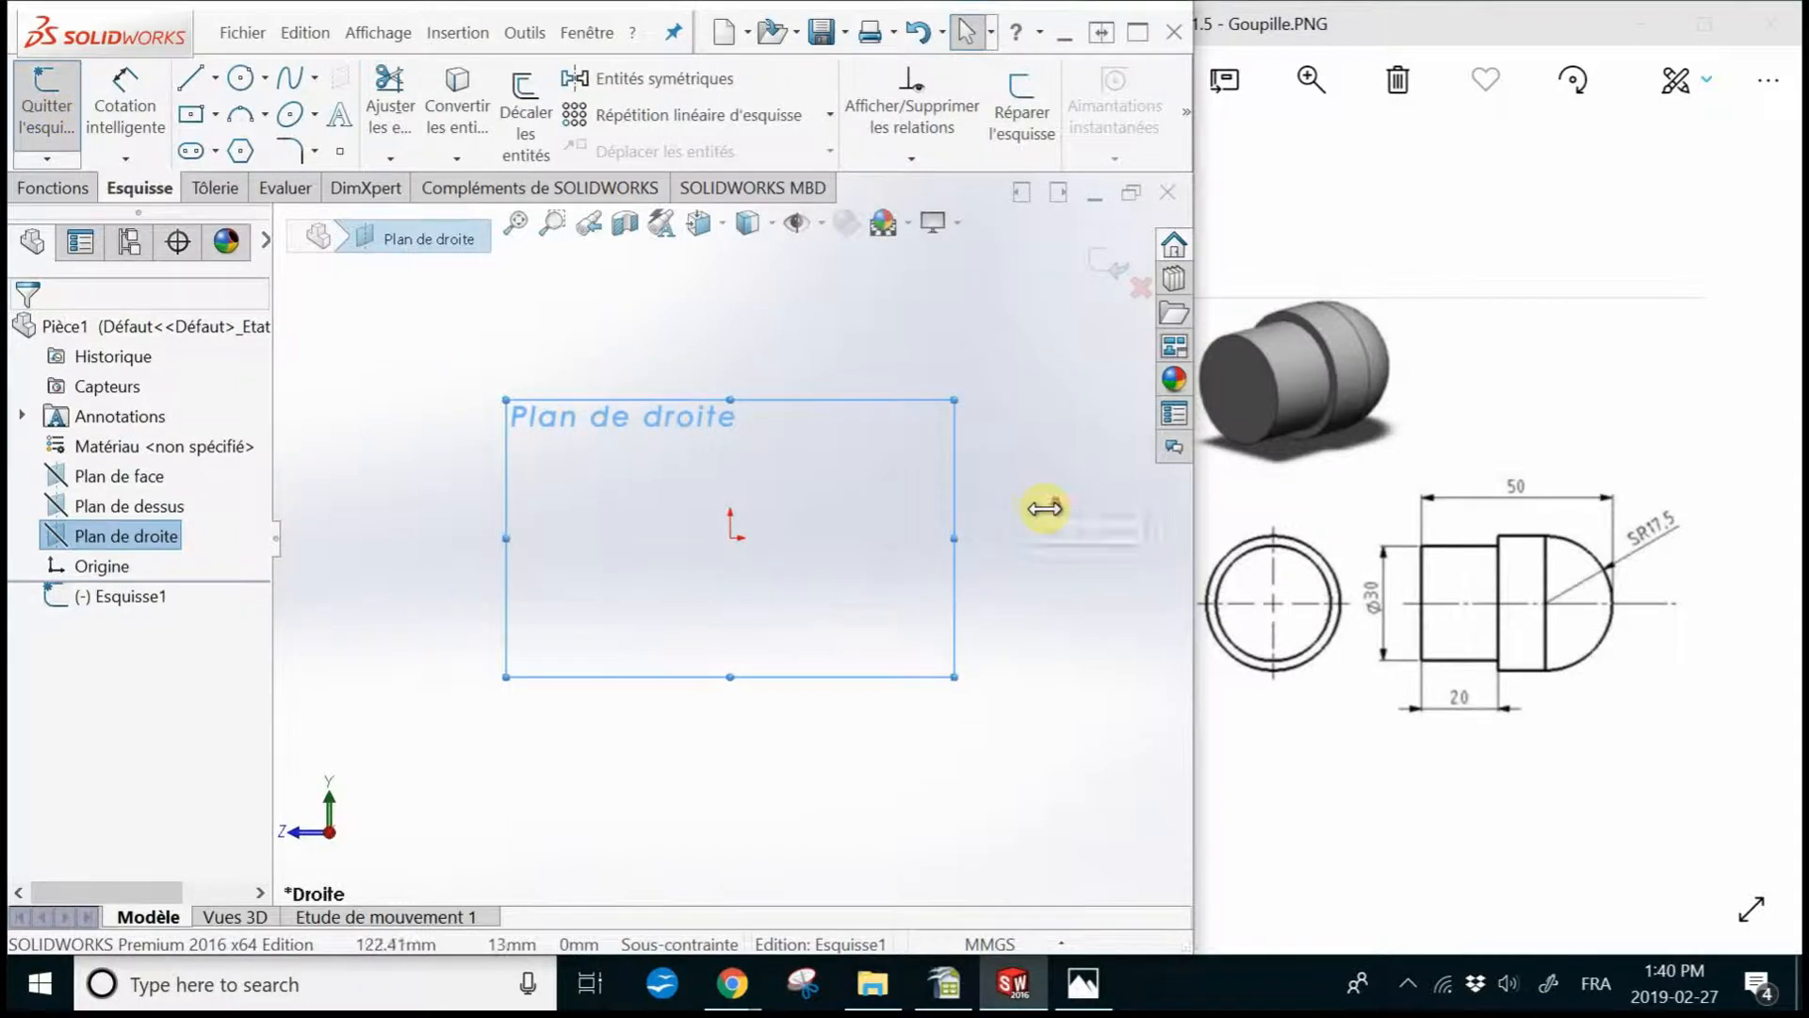
scroll(1046, 507, down, 1)
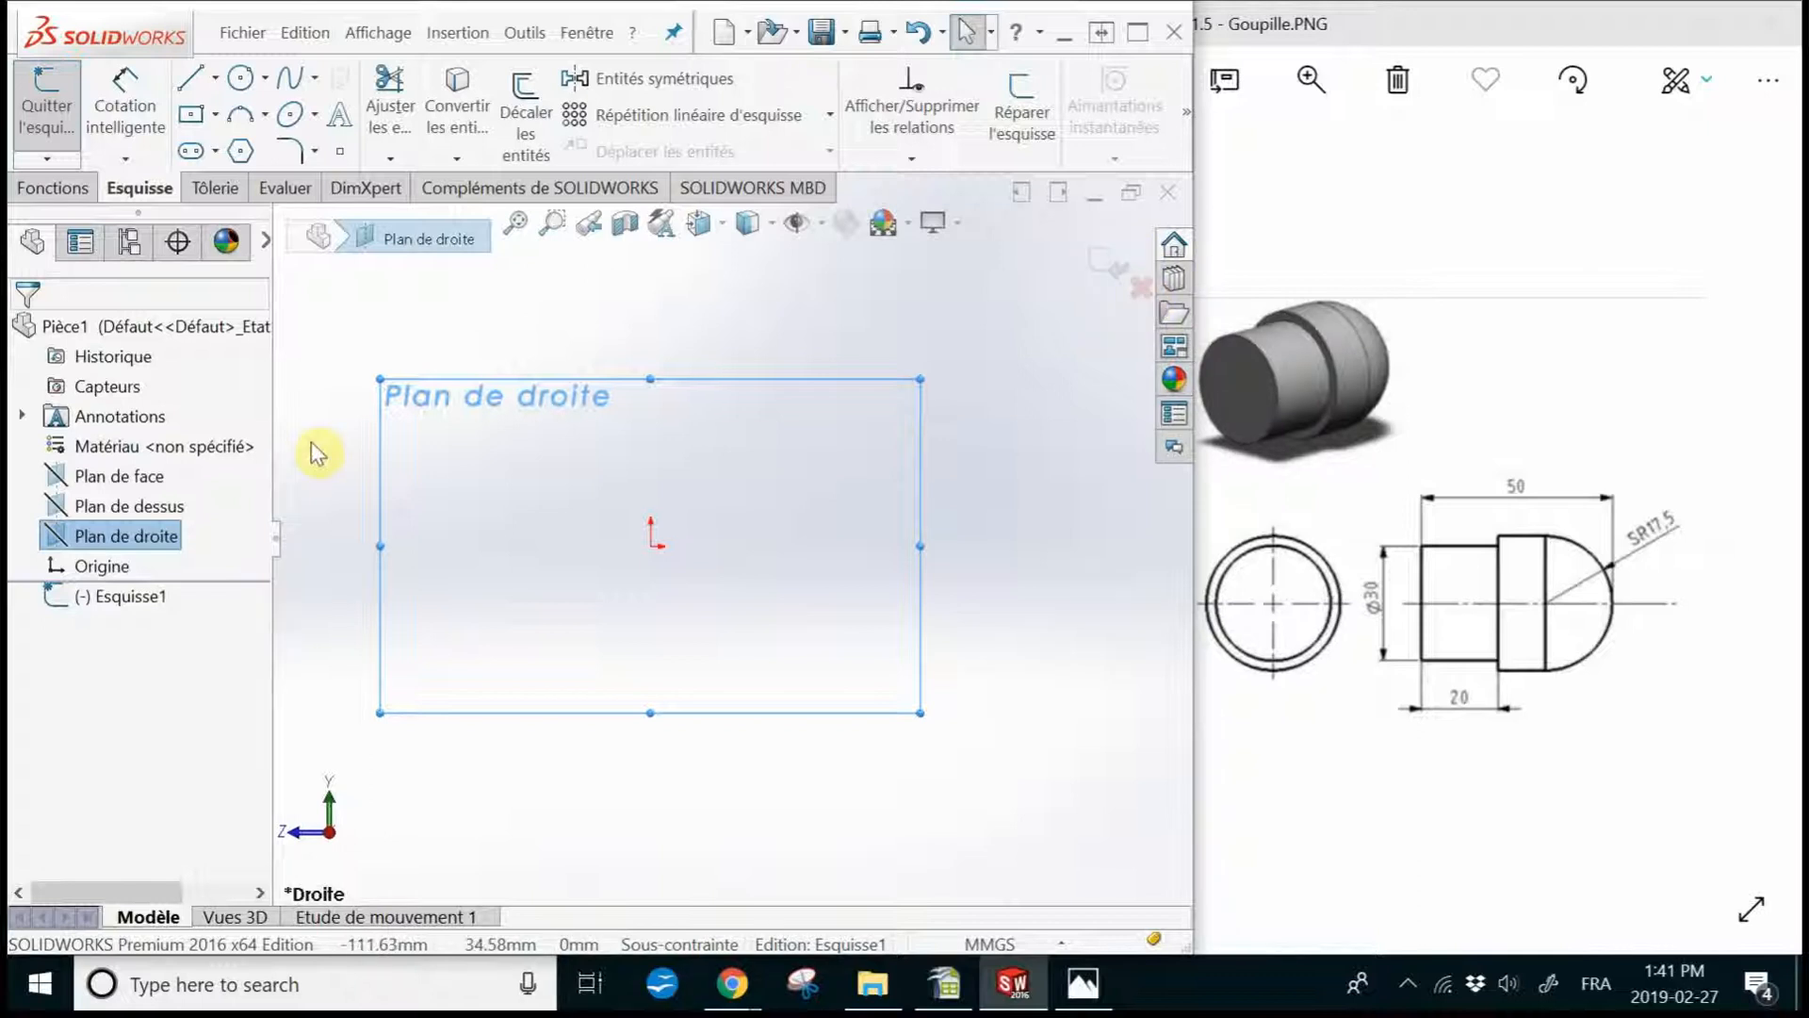
click(215, 79)
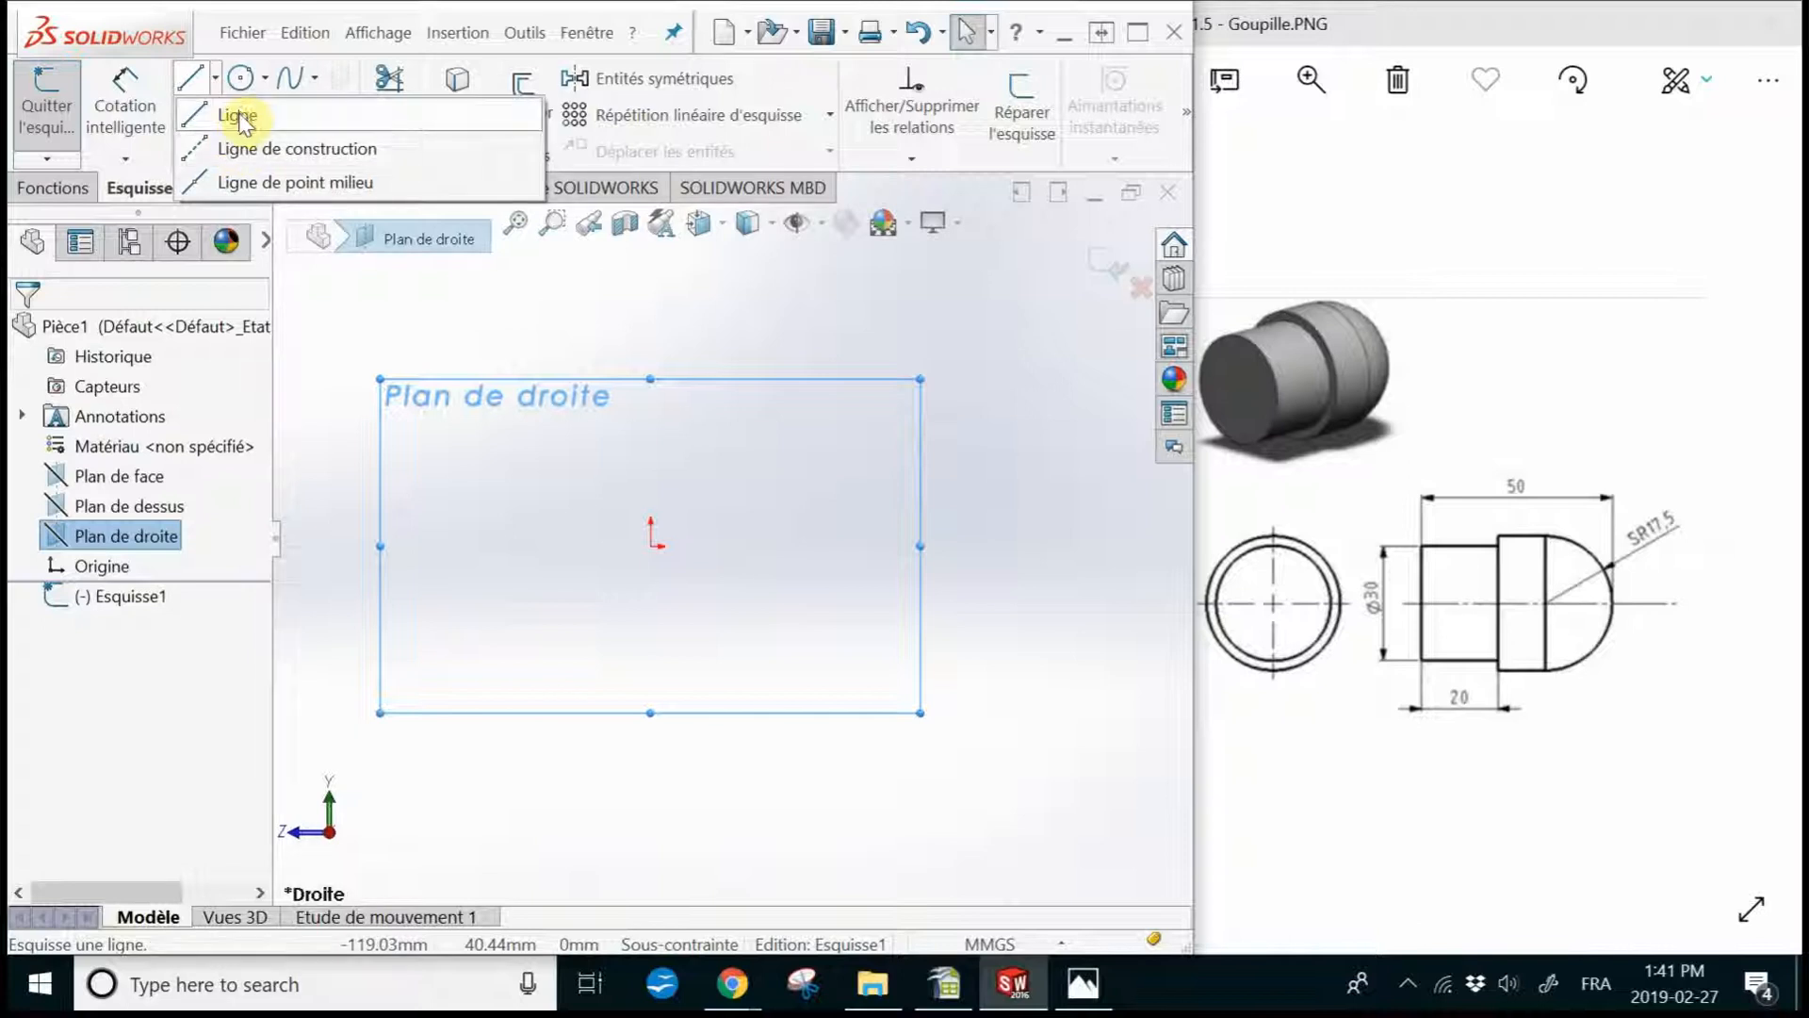
click(241, 117)
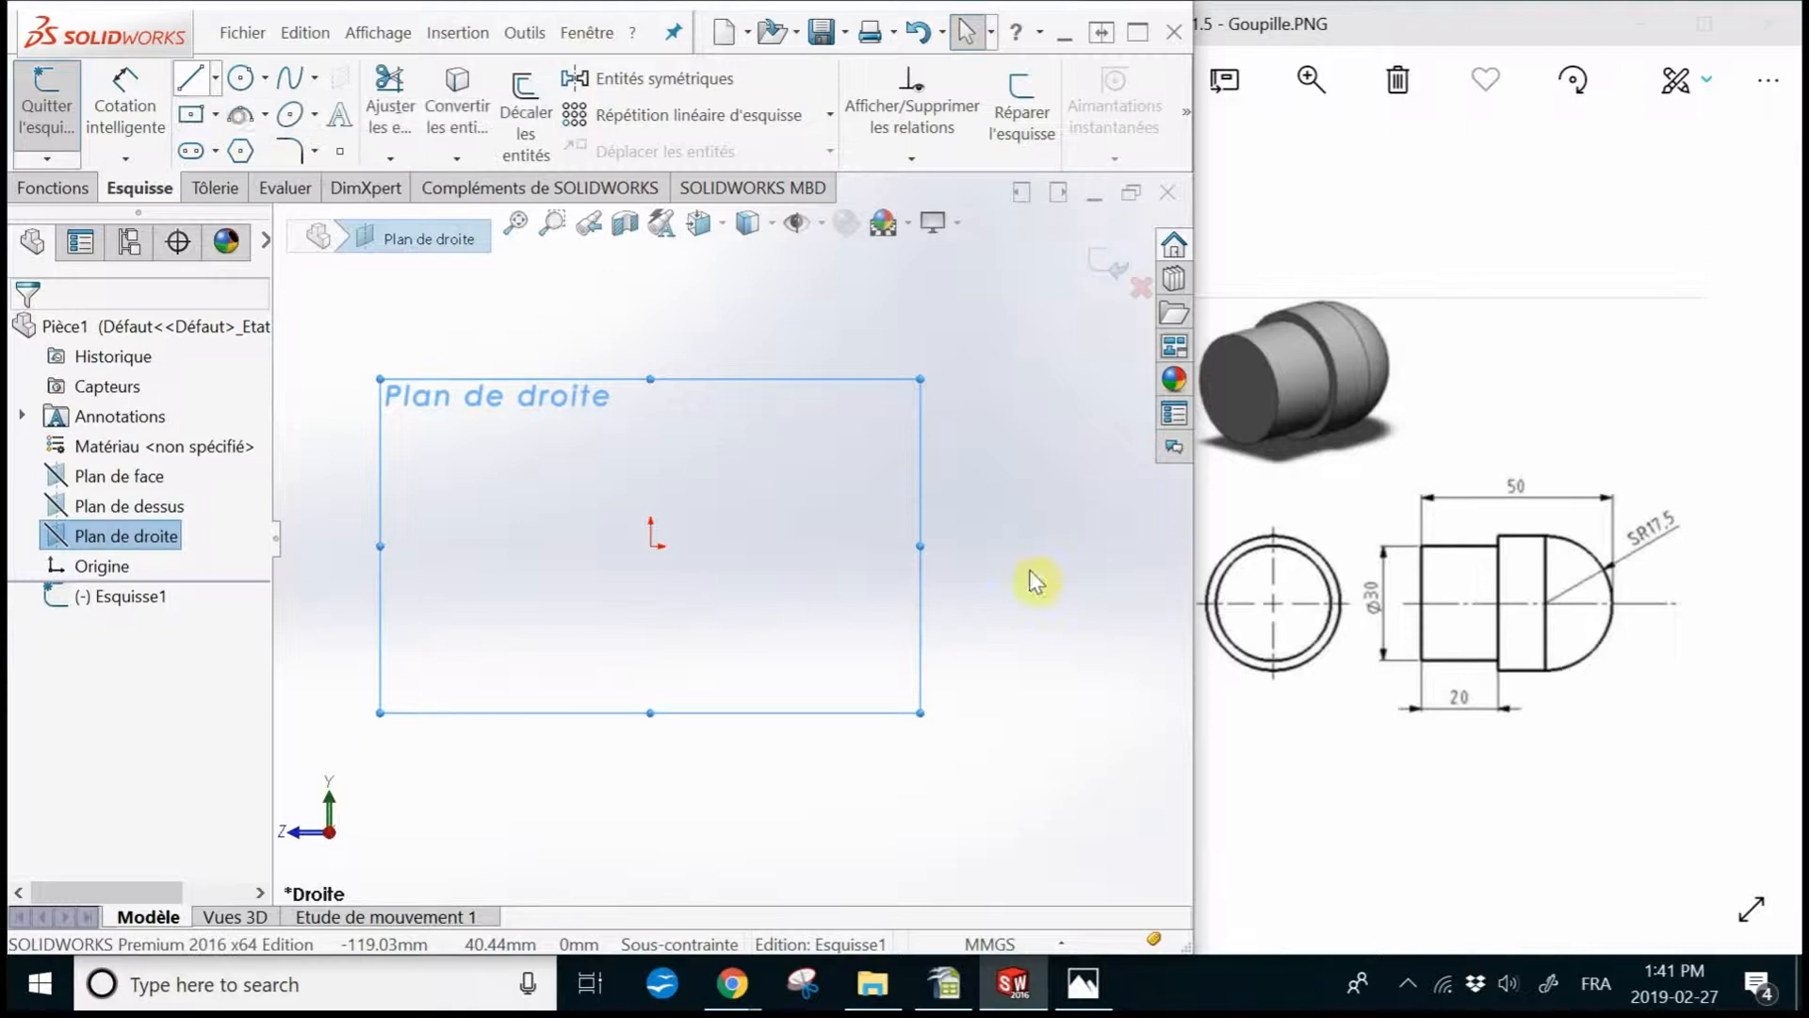
scroll(646, 553, down, 4)
scroll(626, 564, down, 2)
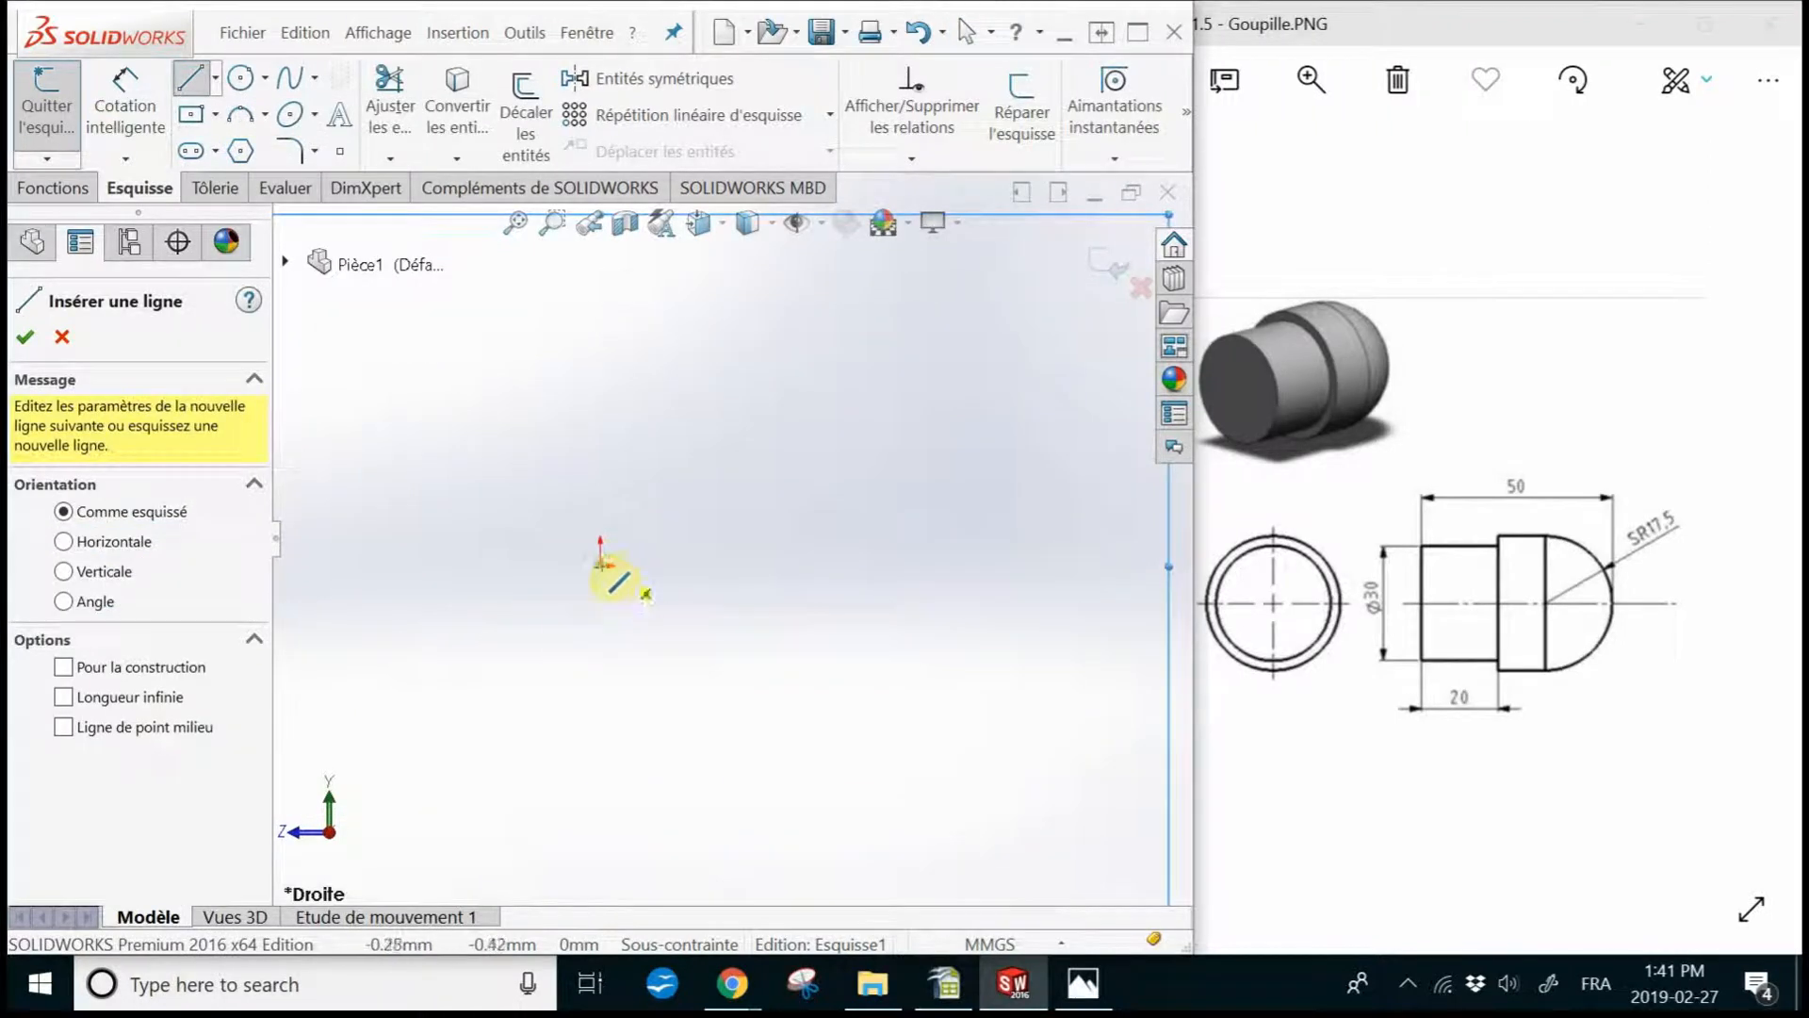
click(600, 567)
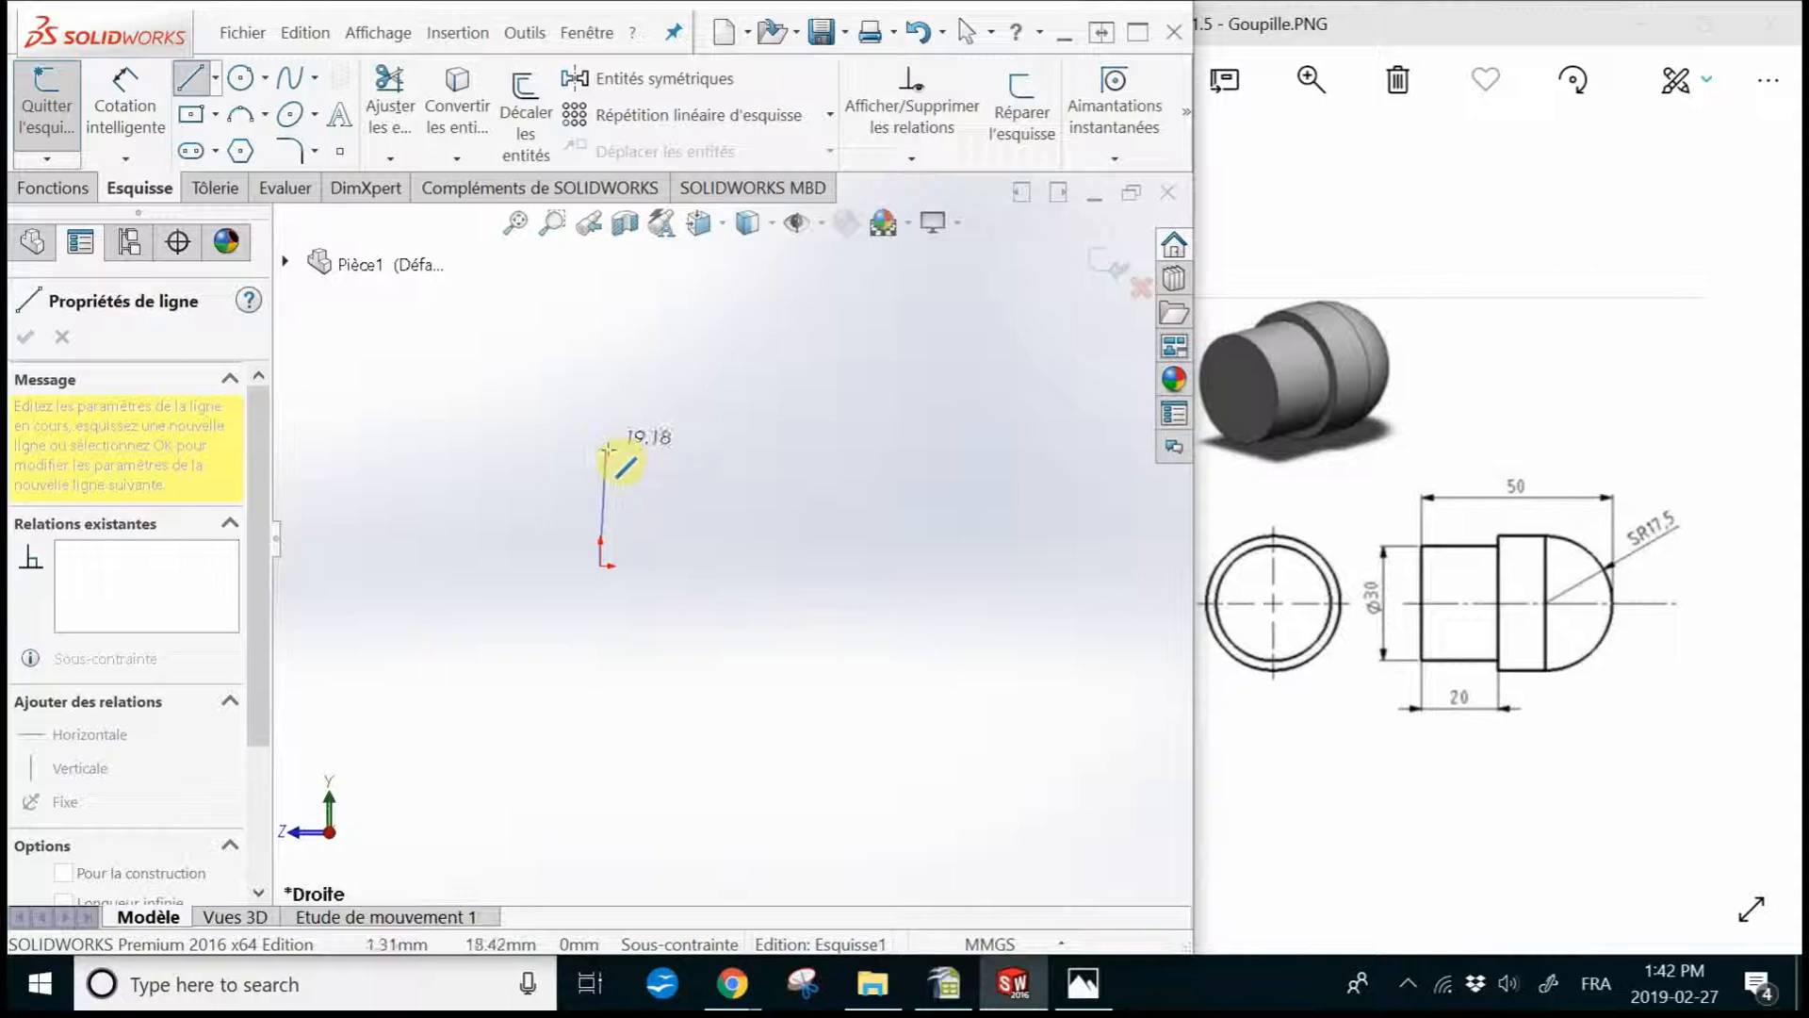
click(599, 456)
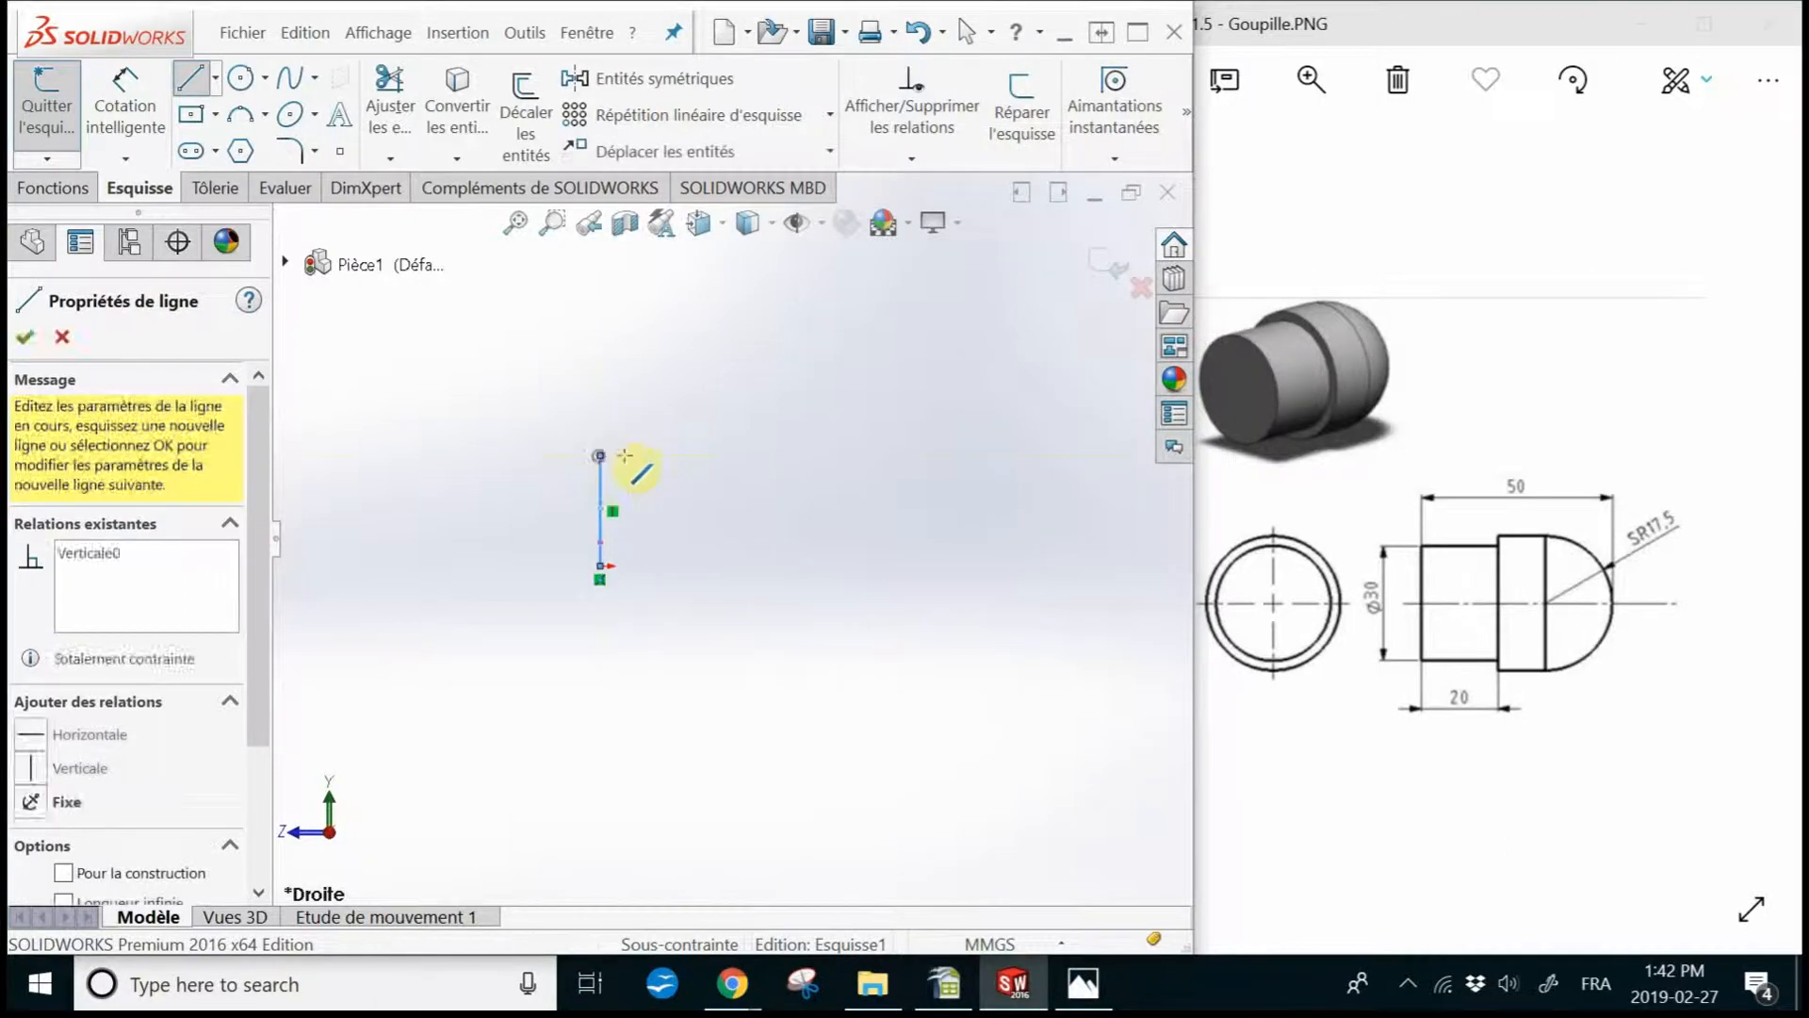
click(794, 456)
click(792, 403)
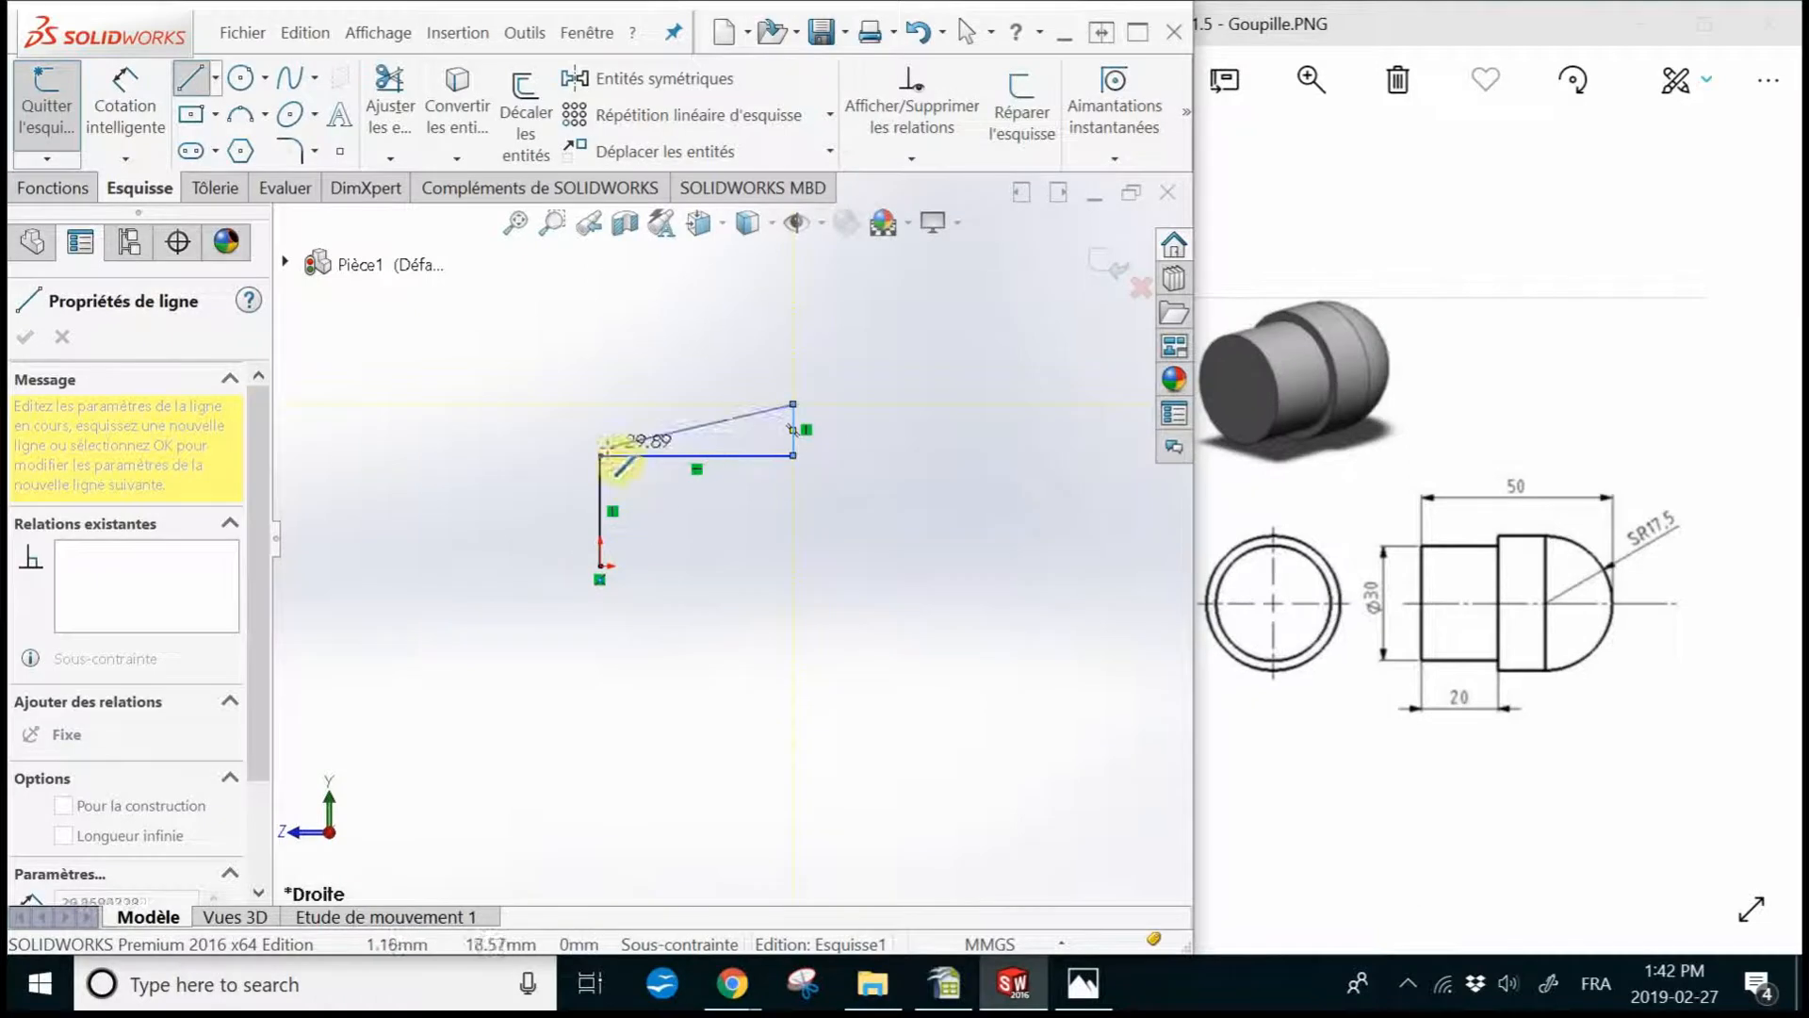
click(912, 403)
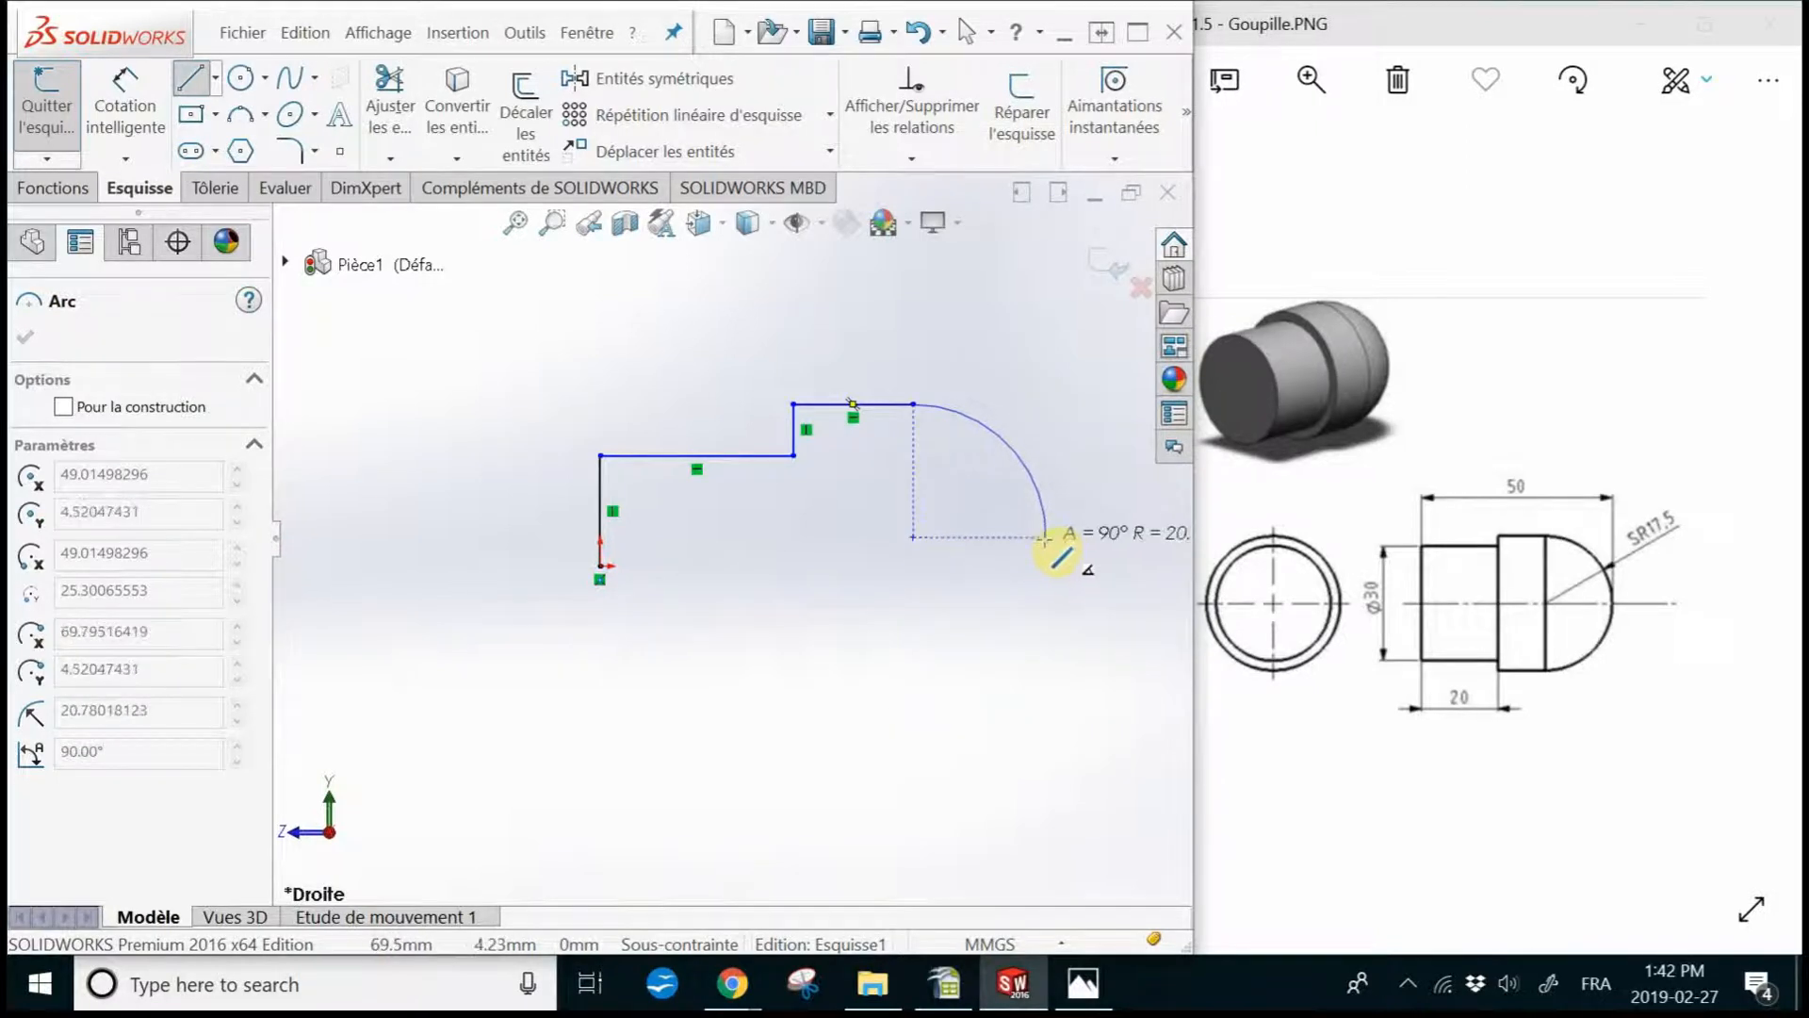
- Continue the chain with a tangent 90° arc of about 20.8 mm radius and close the profile with a line to the origin
click(1045, 539)
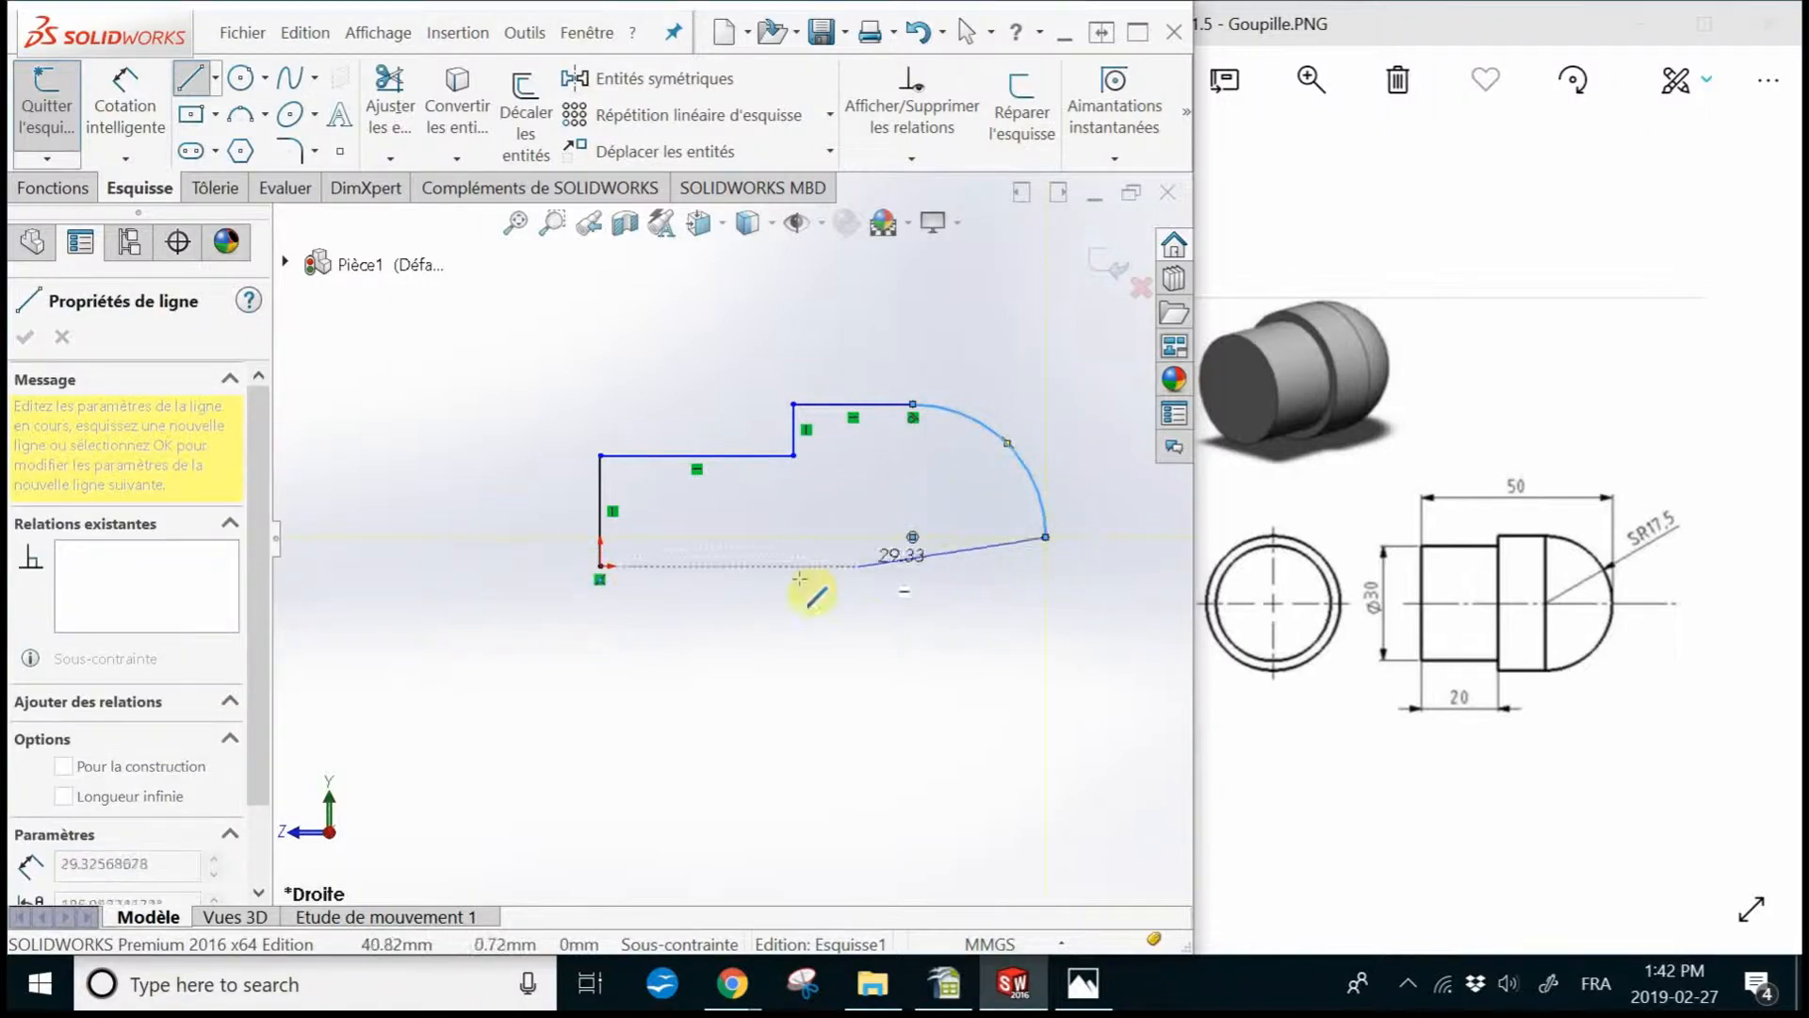
click(600, 565)
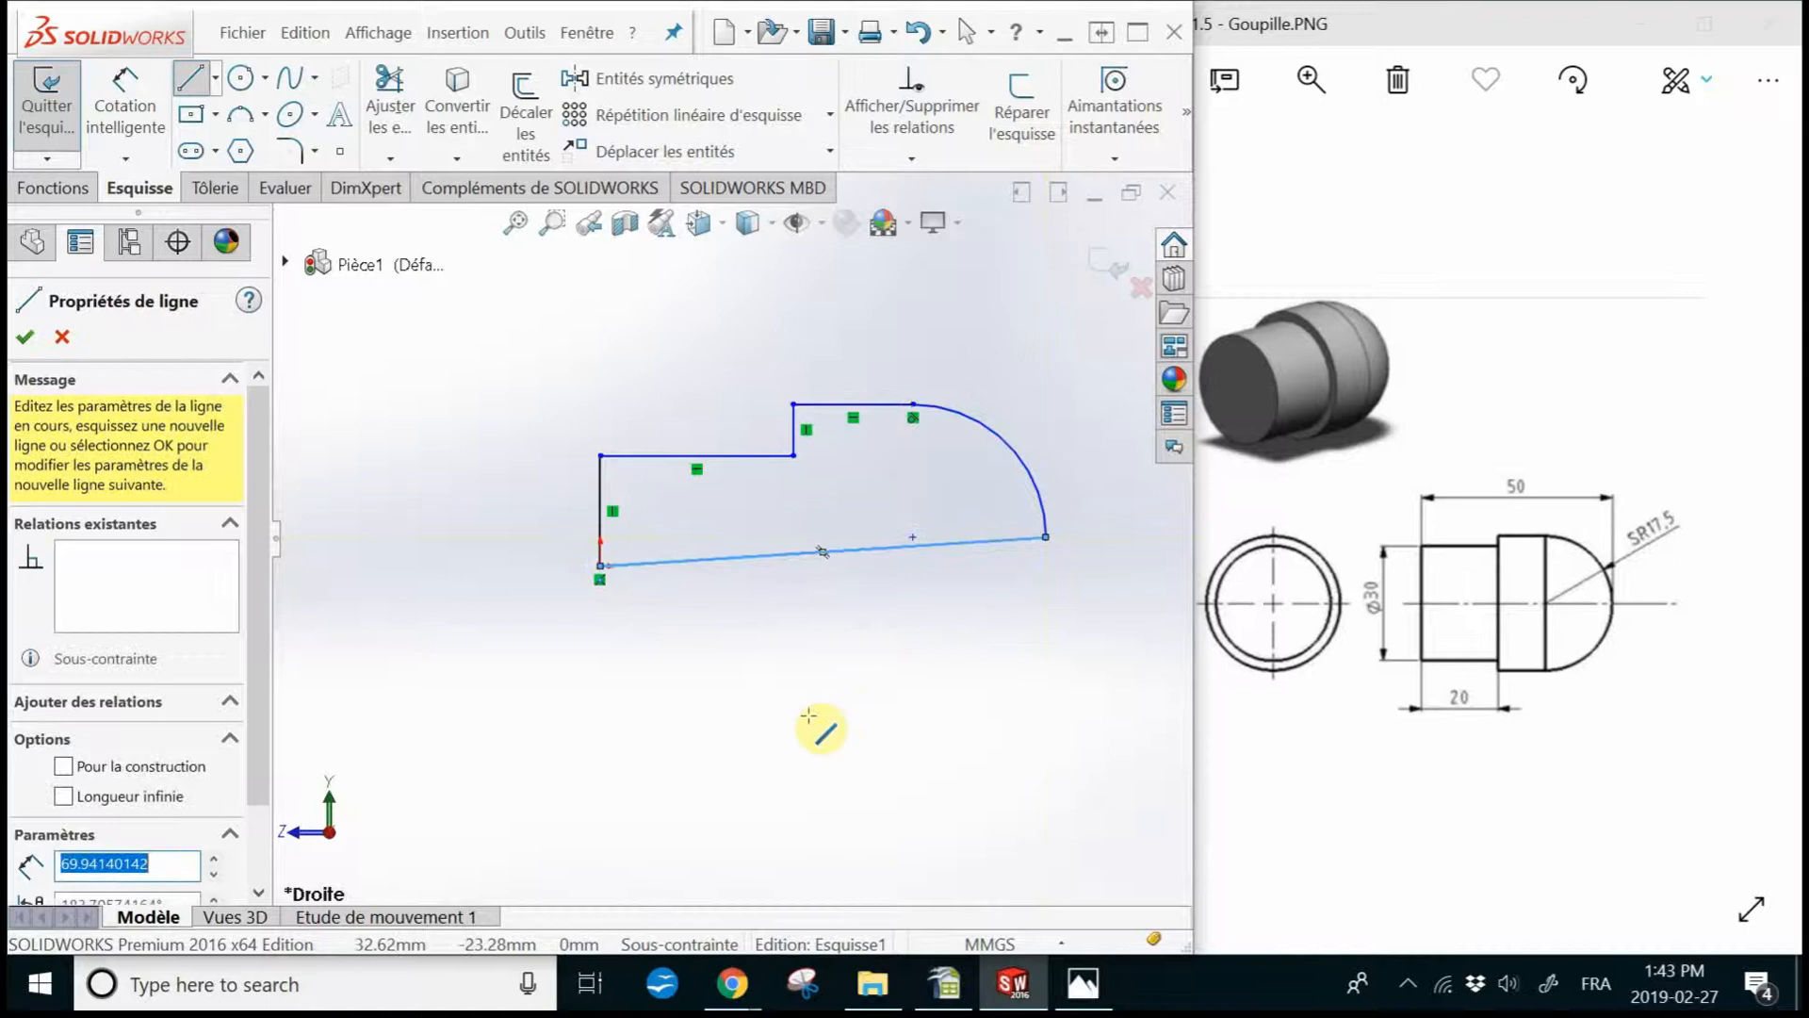
key(Escape)
key(Escape)
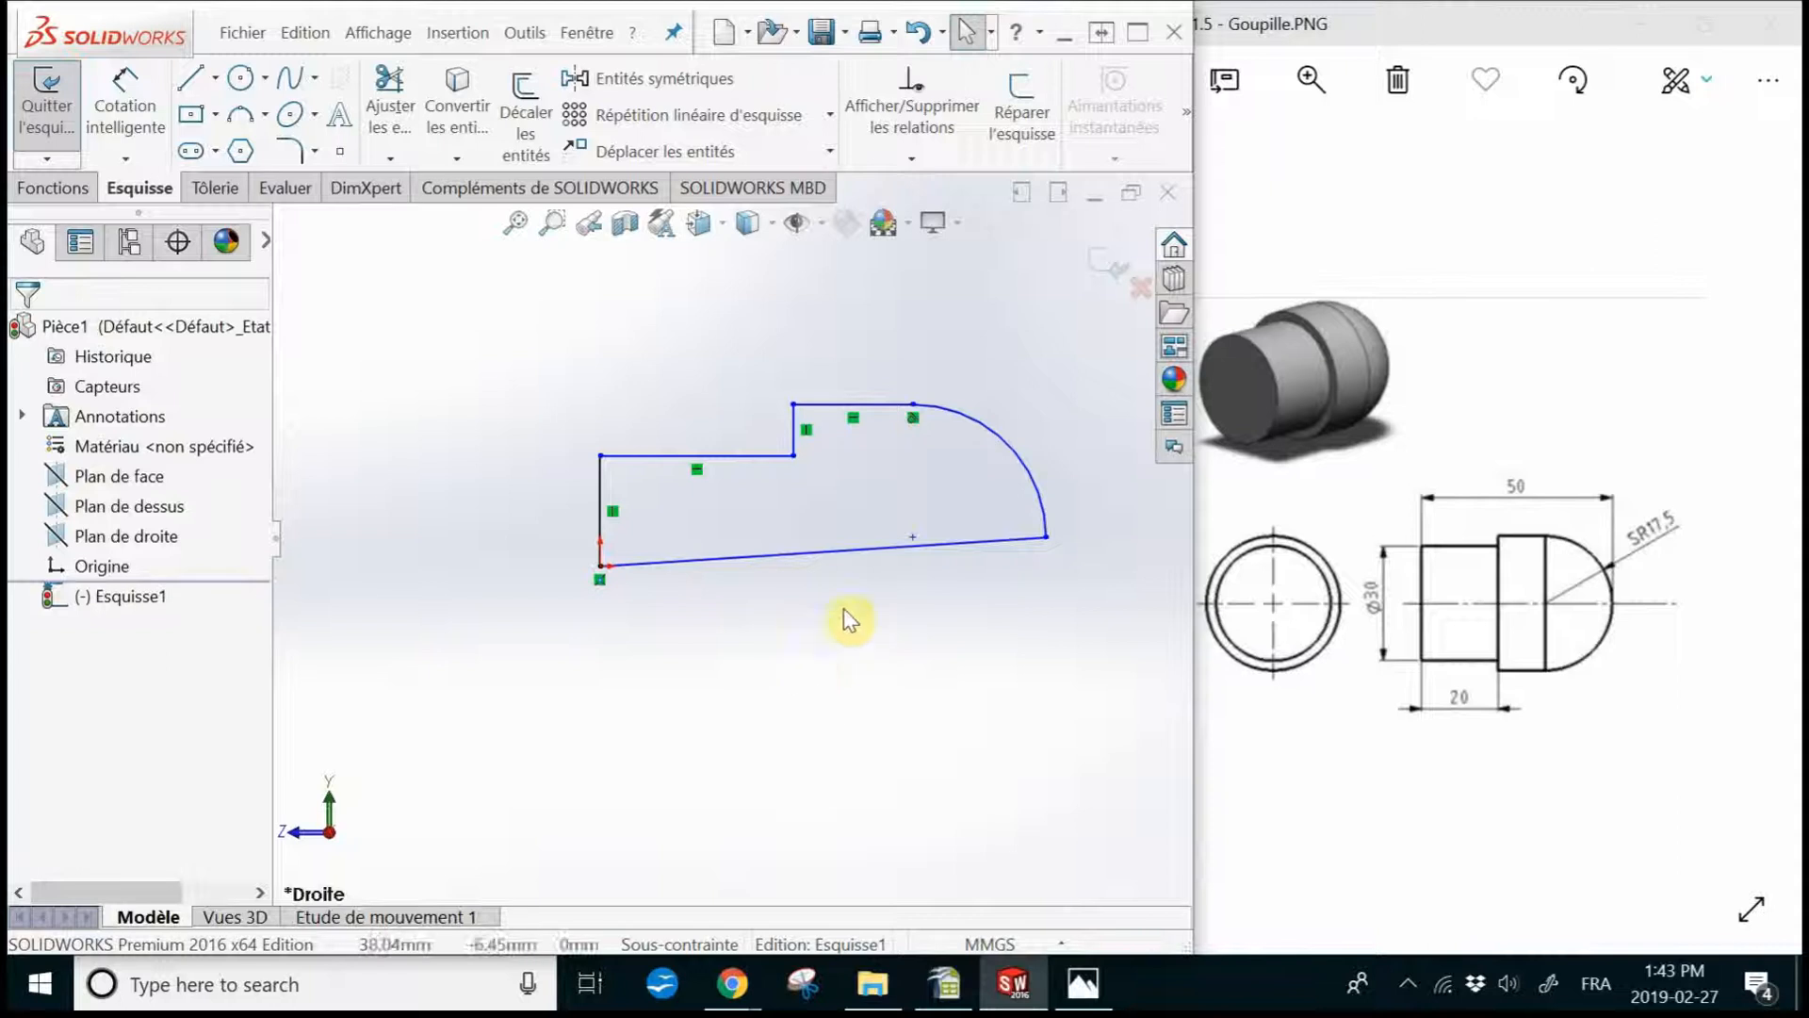
- Add a horizontal relation to the sloping closing line between the arc's end and the origin
click(824, 550)
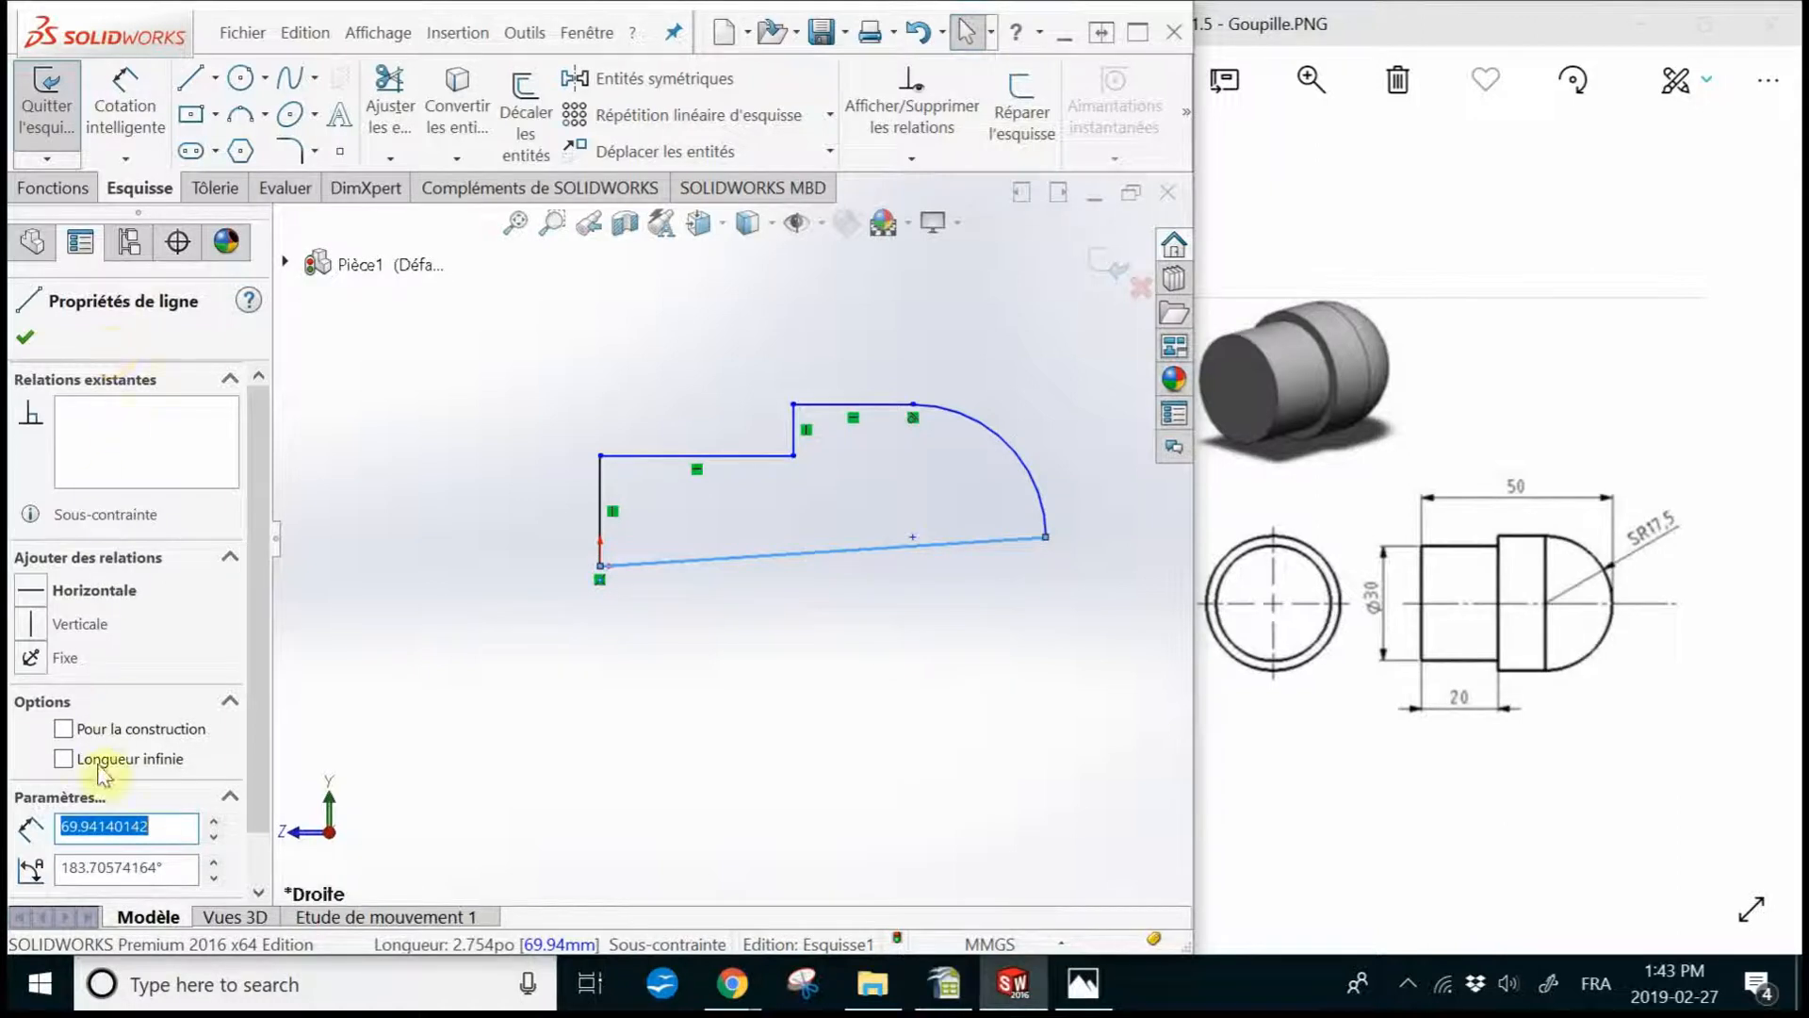
click(32, 594)
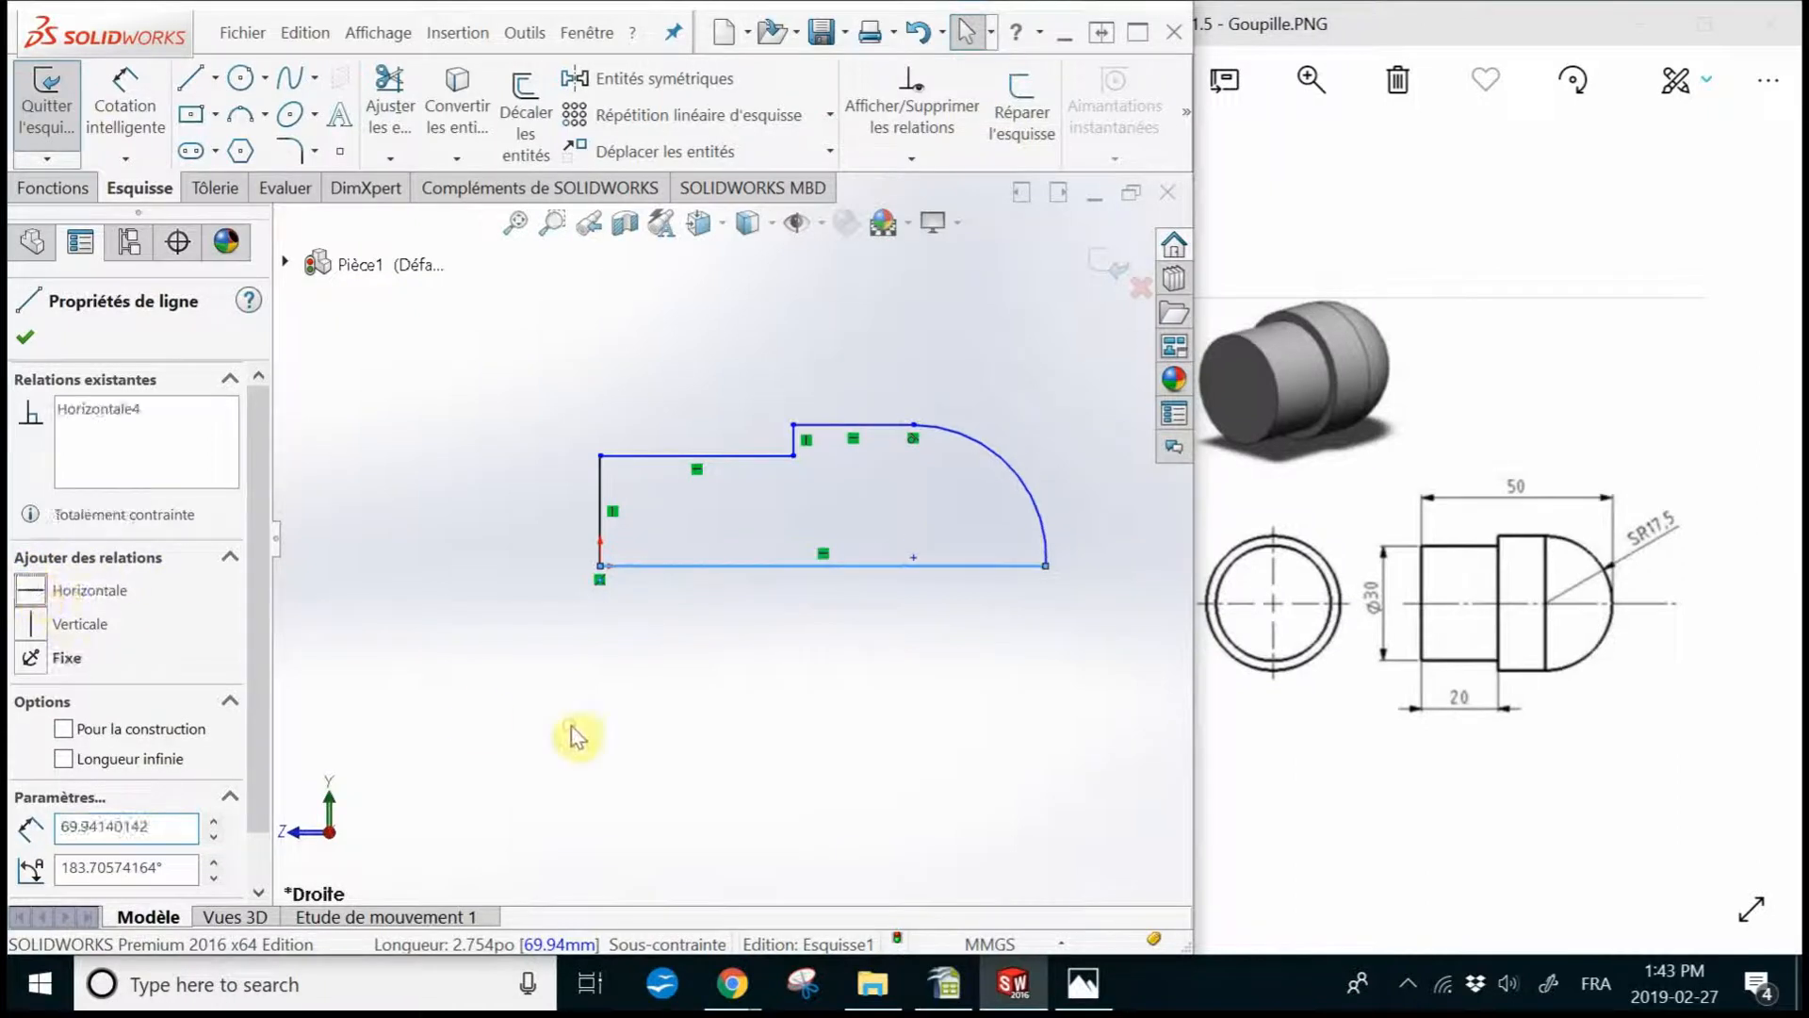
click(869, 669)
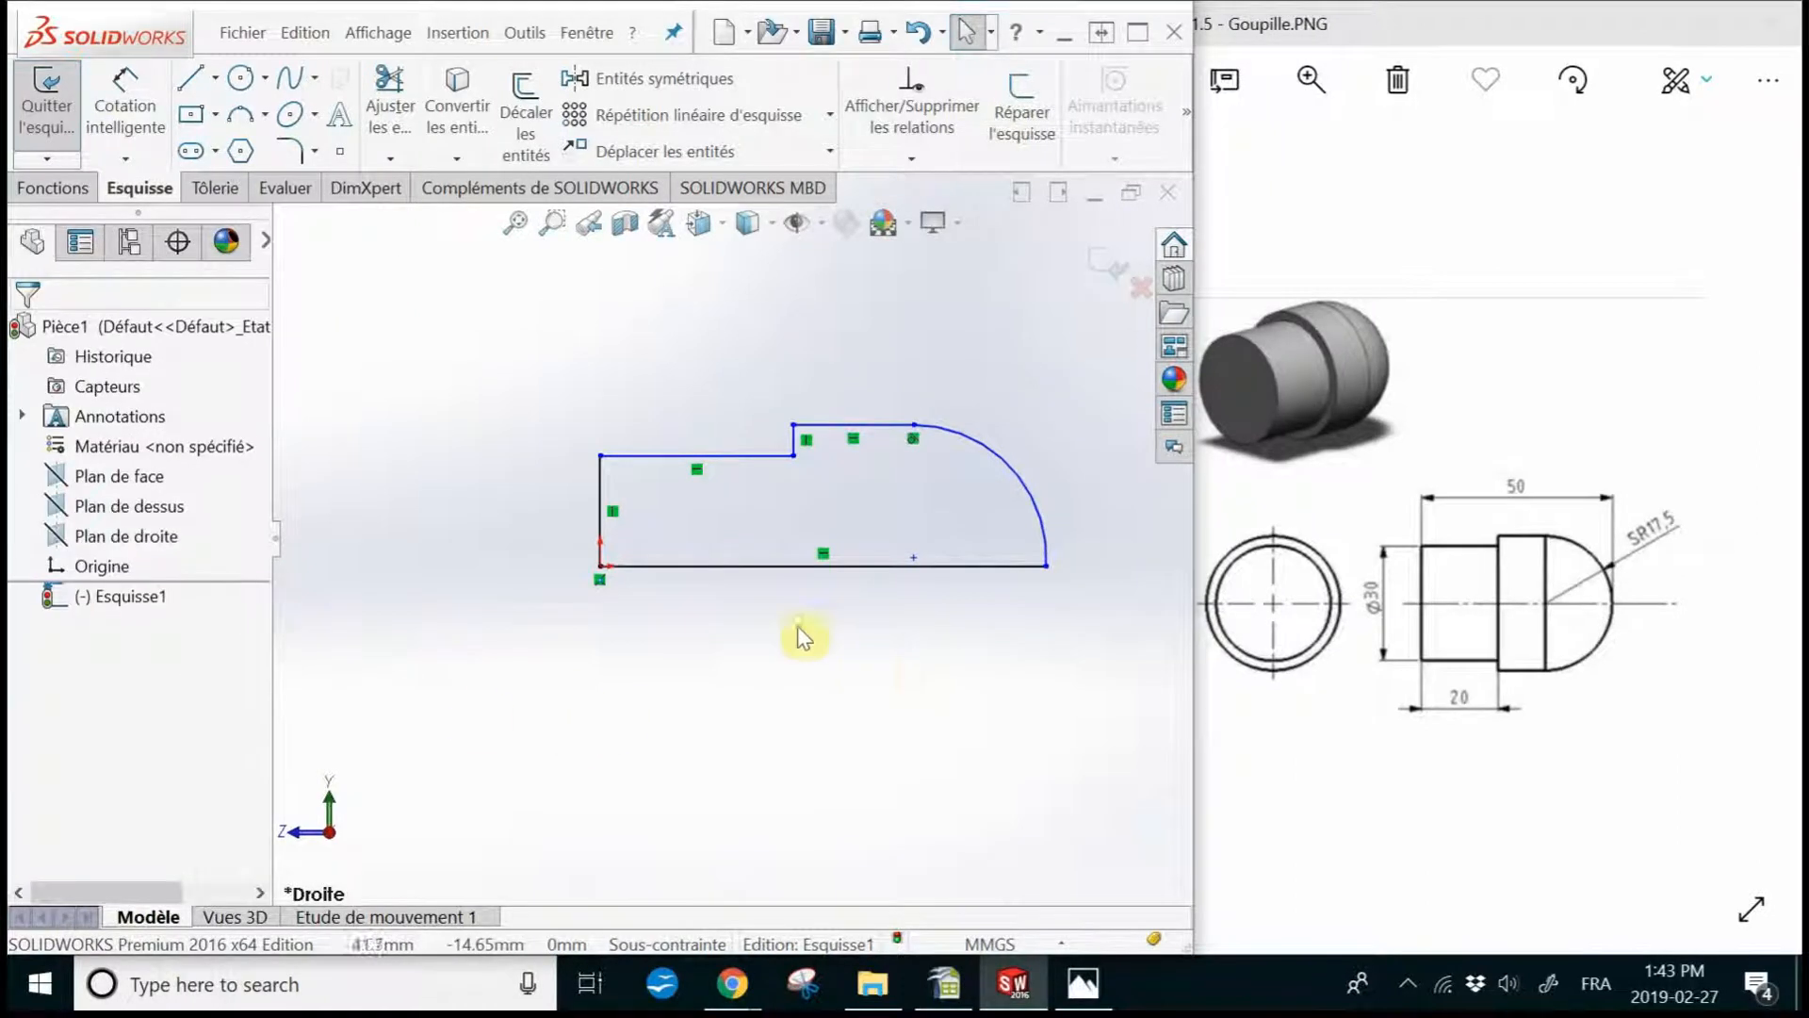
- Delete the horizontal relation of the upper line next to the arc and move their shared endpoint down so the line slopes
scroll(646, 483, up, 2)
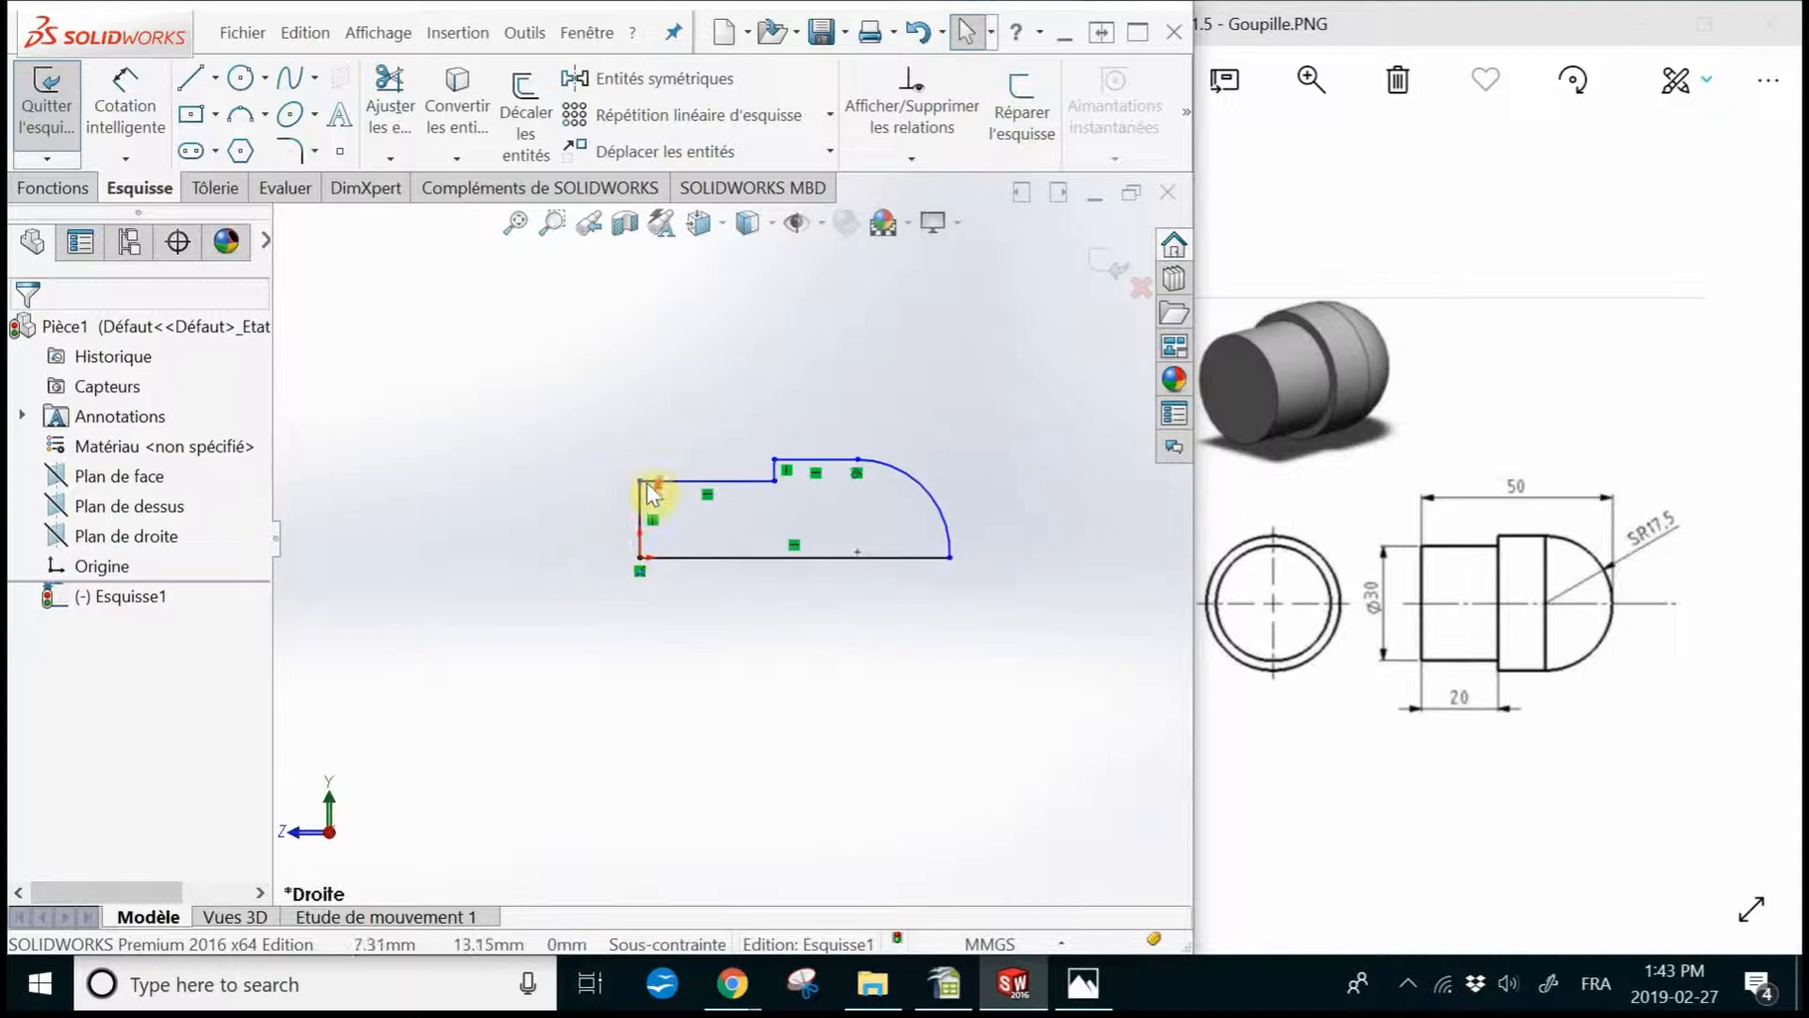
scroll(877, 517, down, 5)
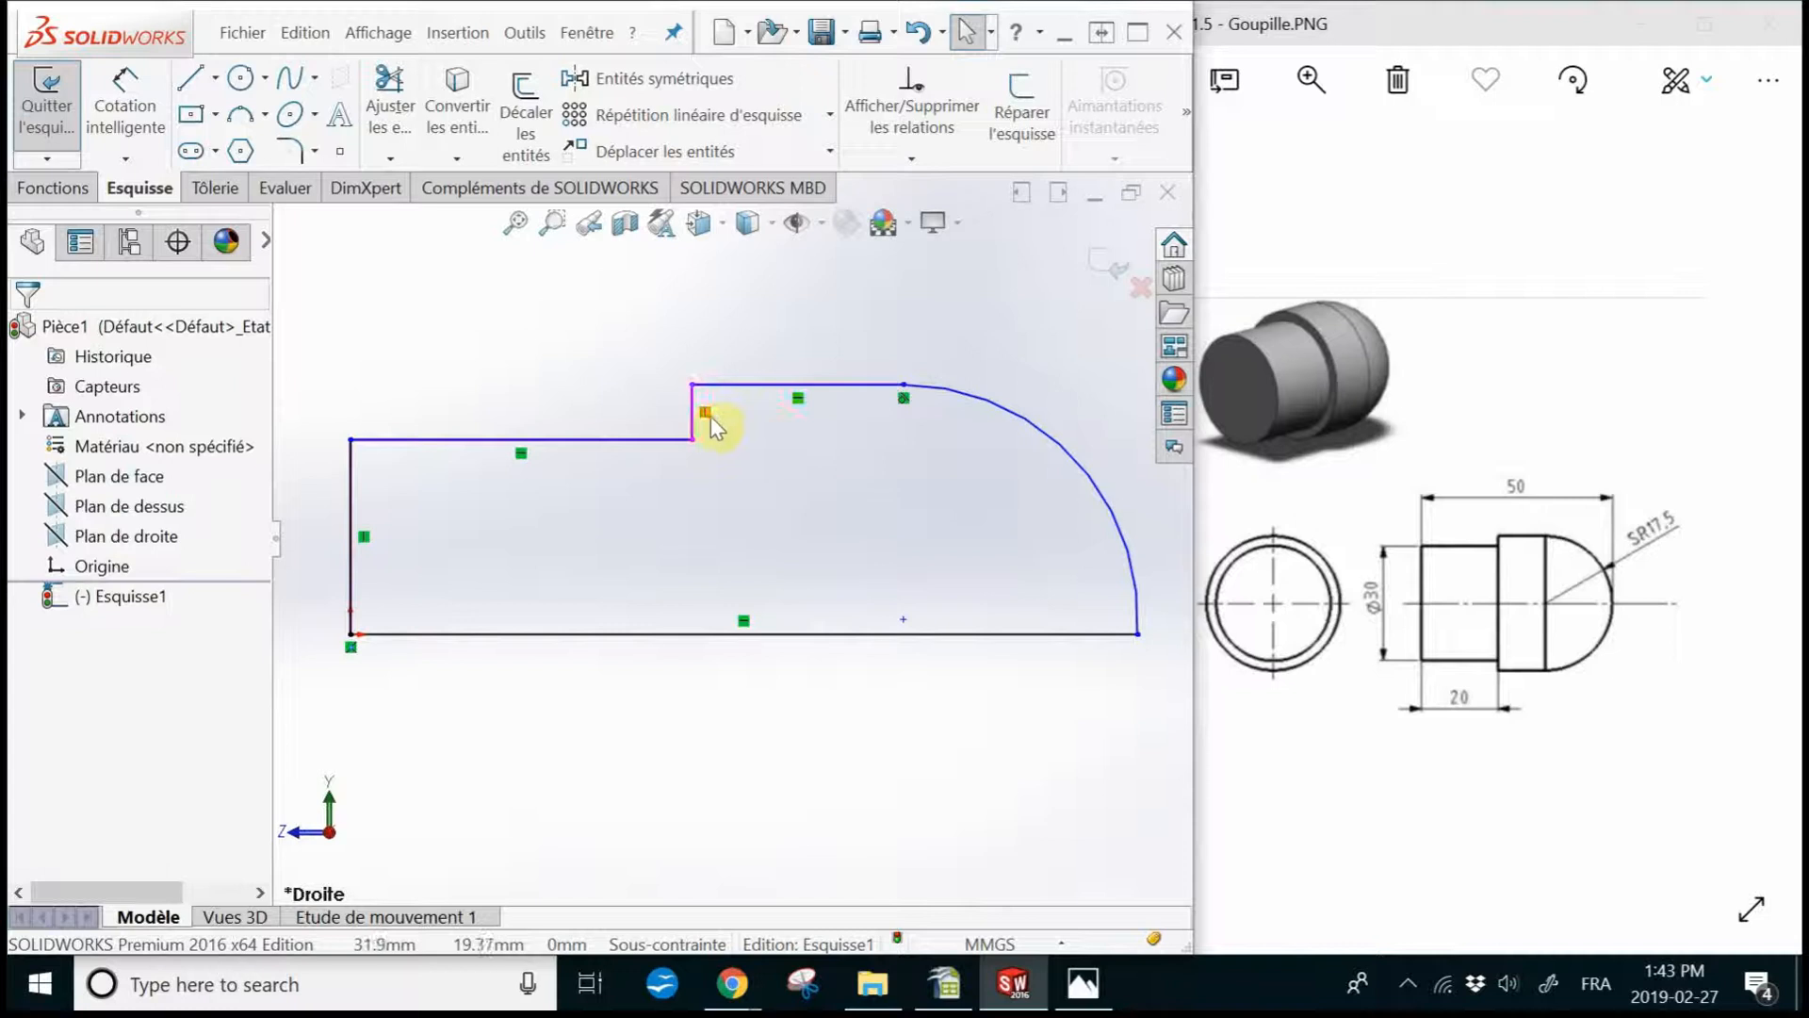
click(801, 400)
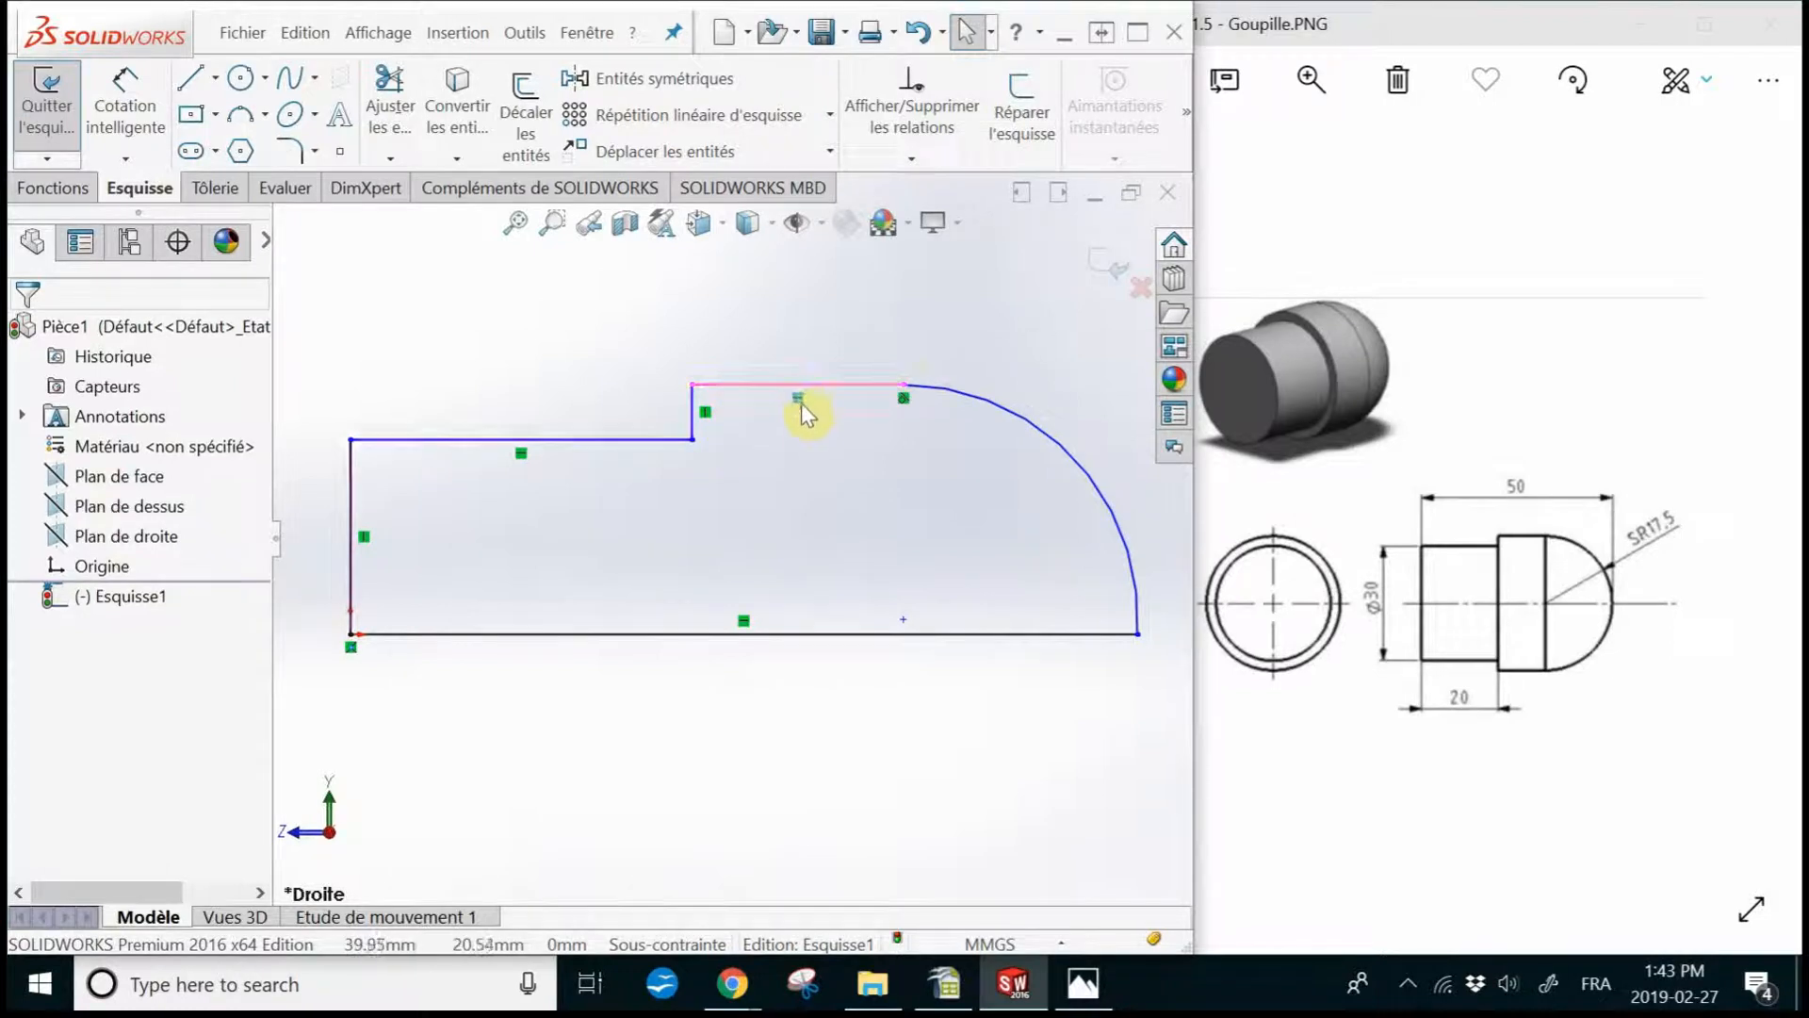
right_click(802, 399)
click(984, 839)
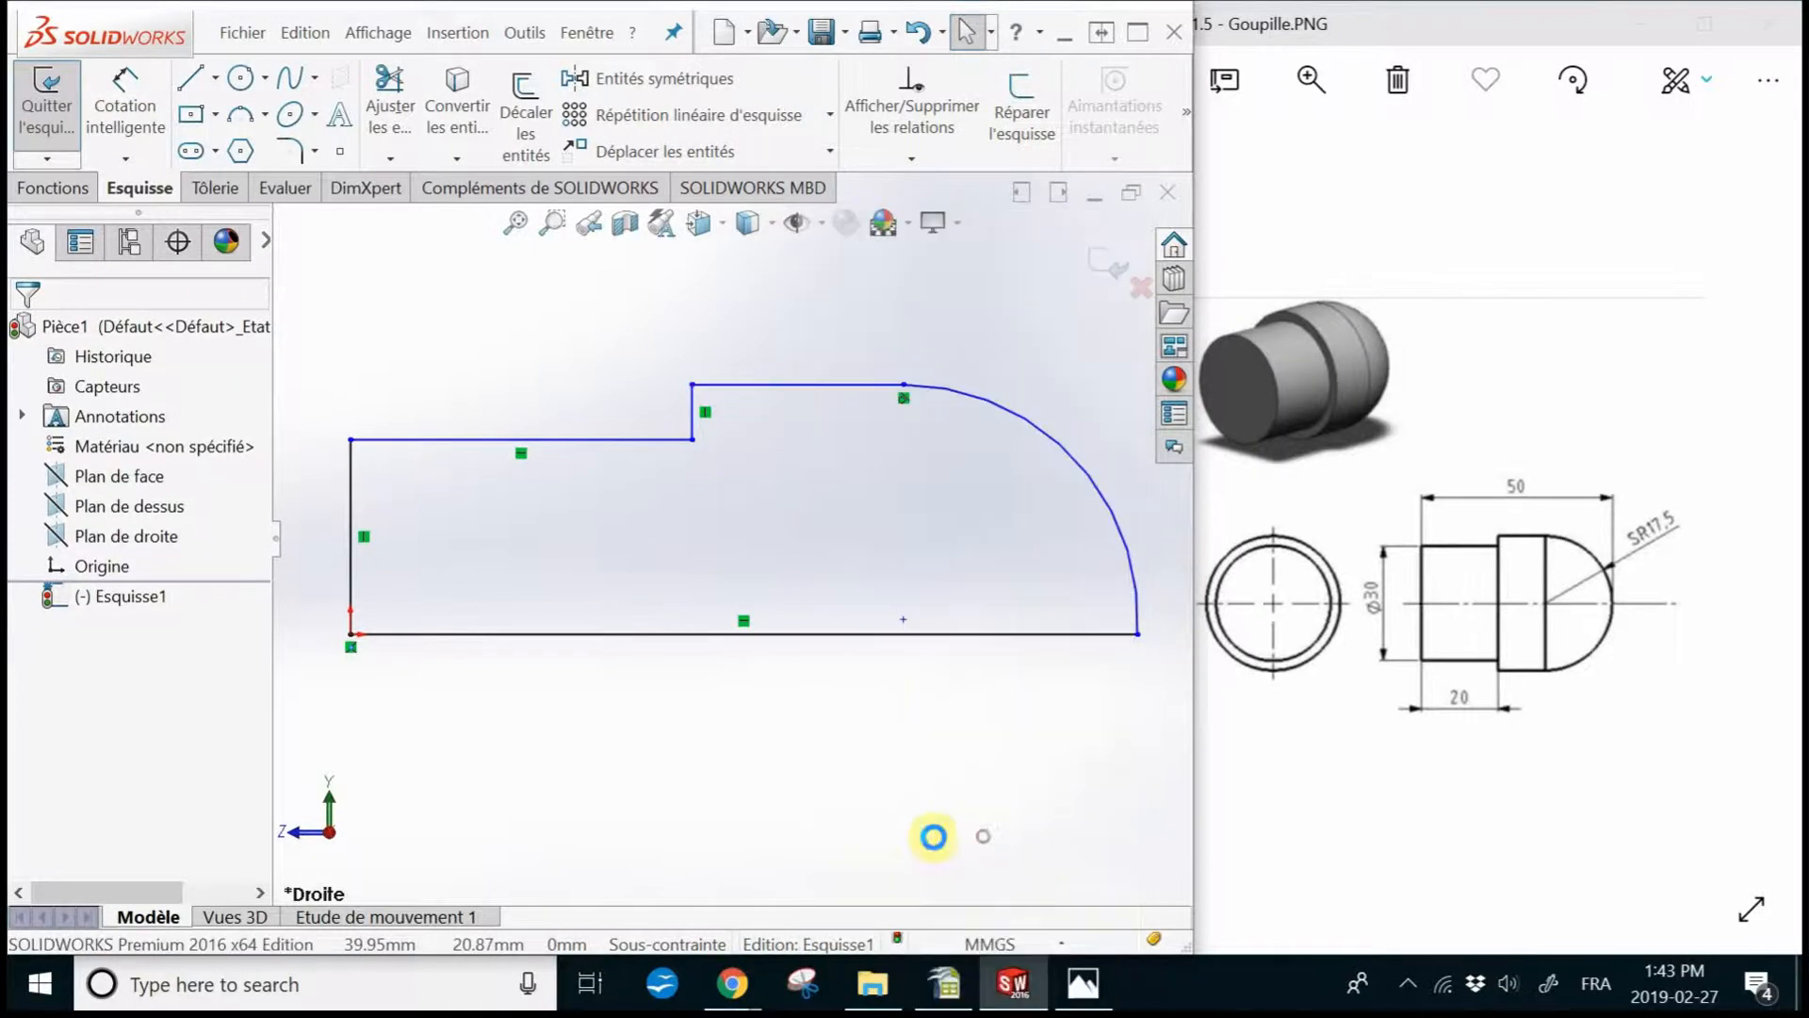
click(900, 386)
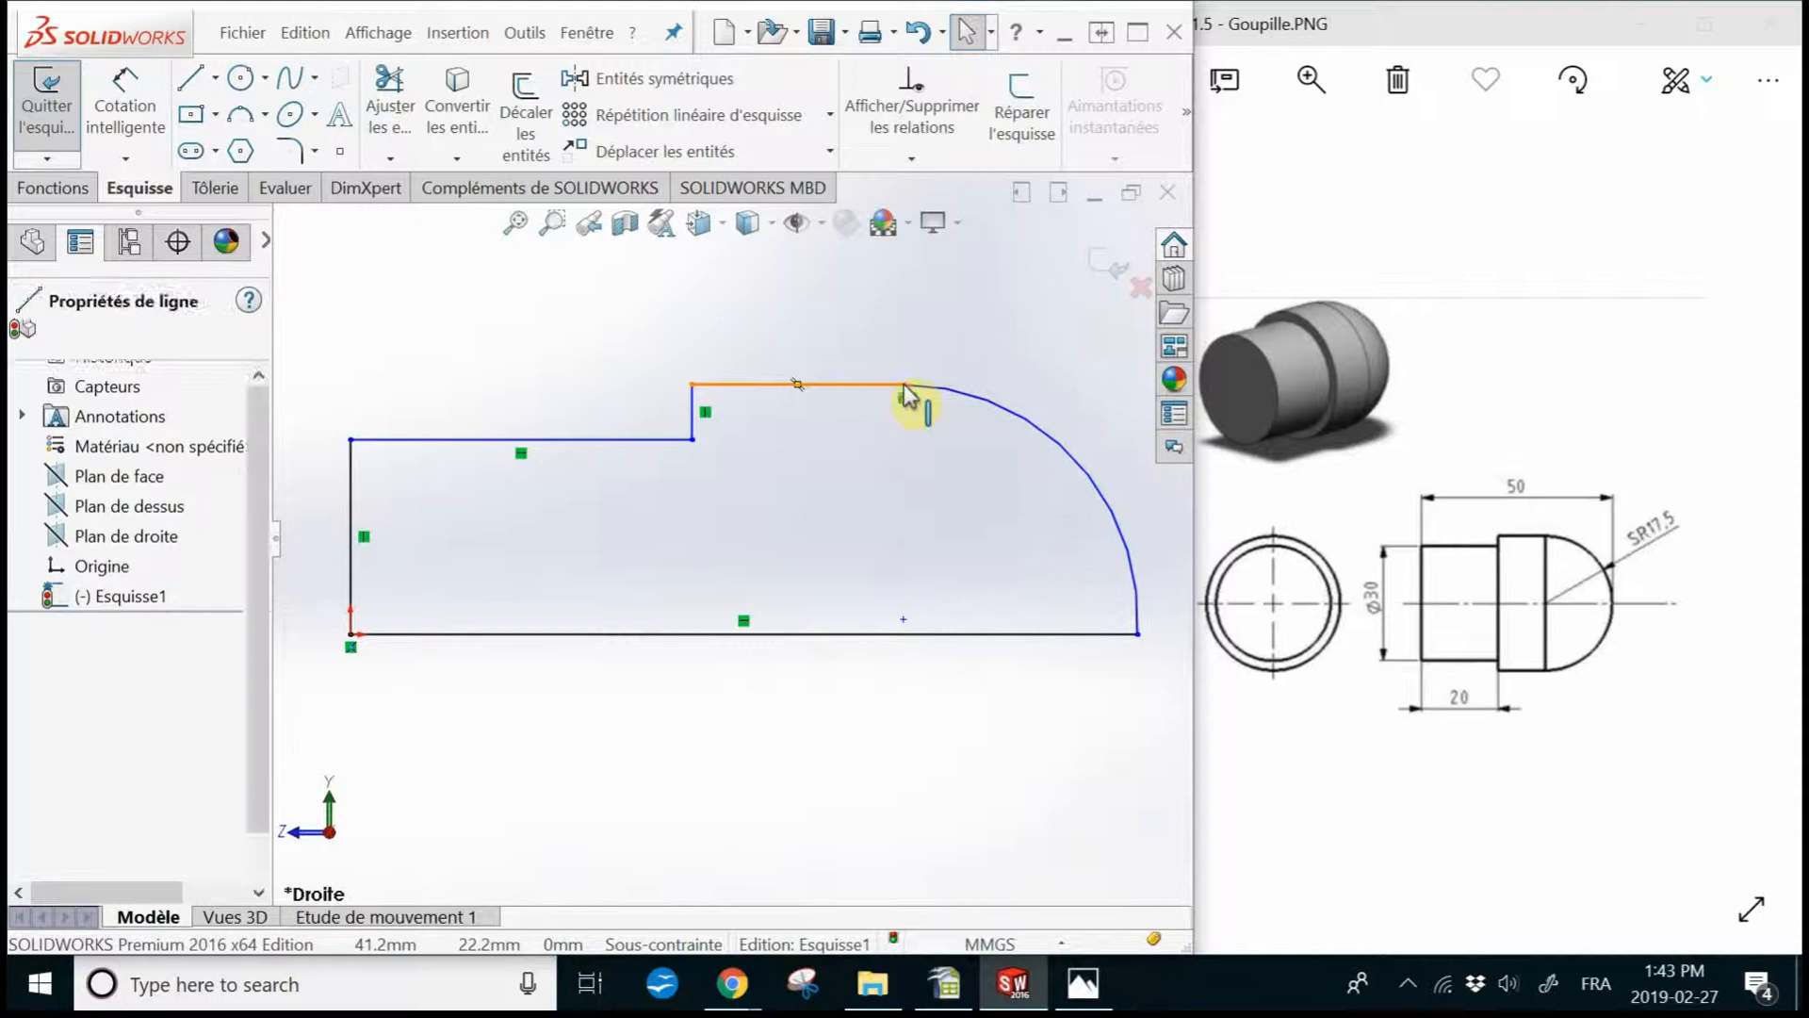
drag(903, 389, 898, 431)
click(805, 479)
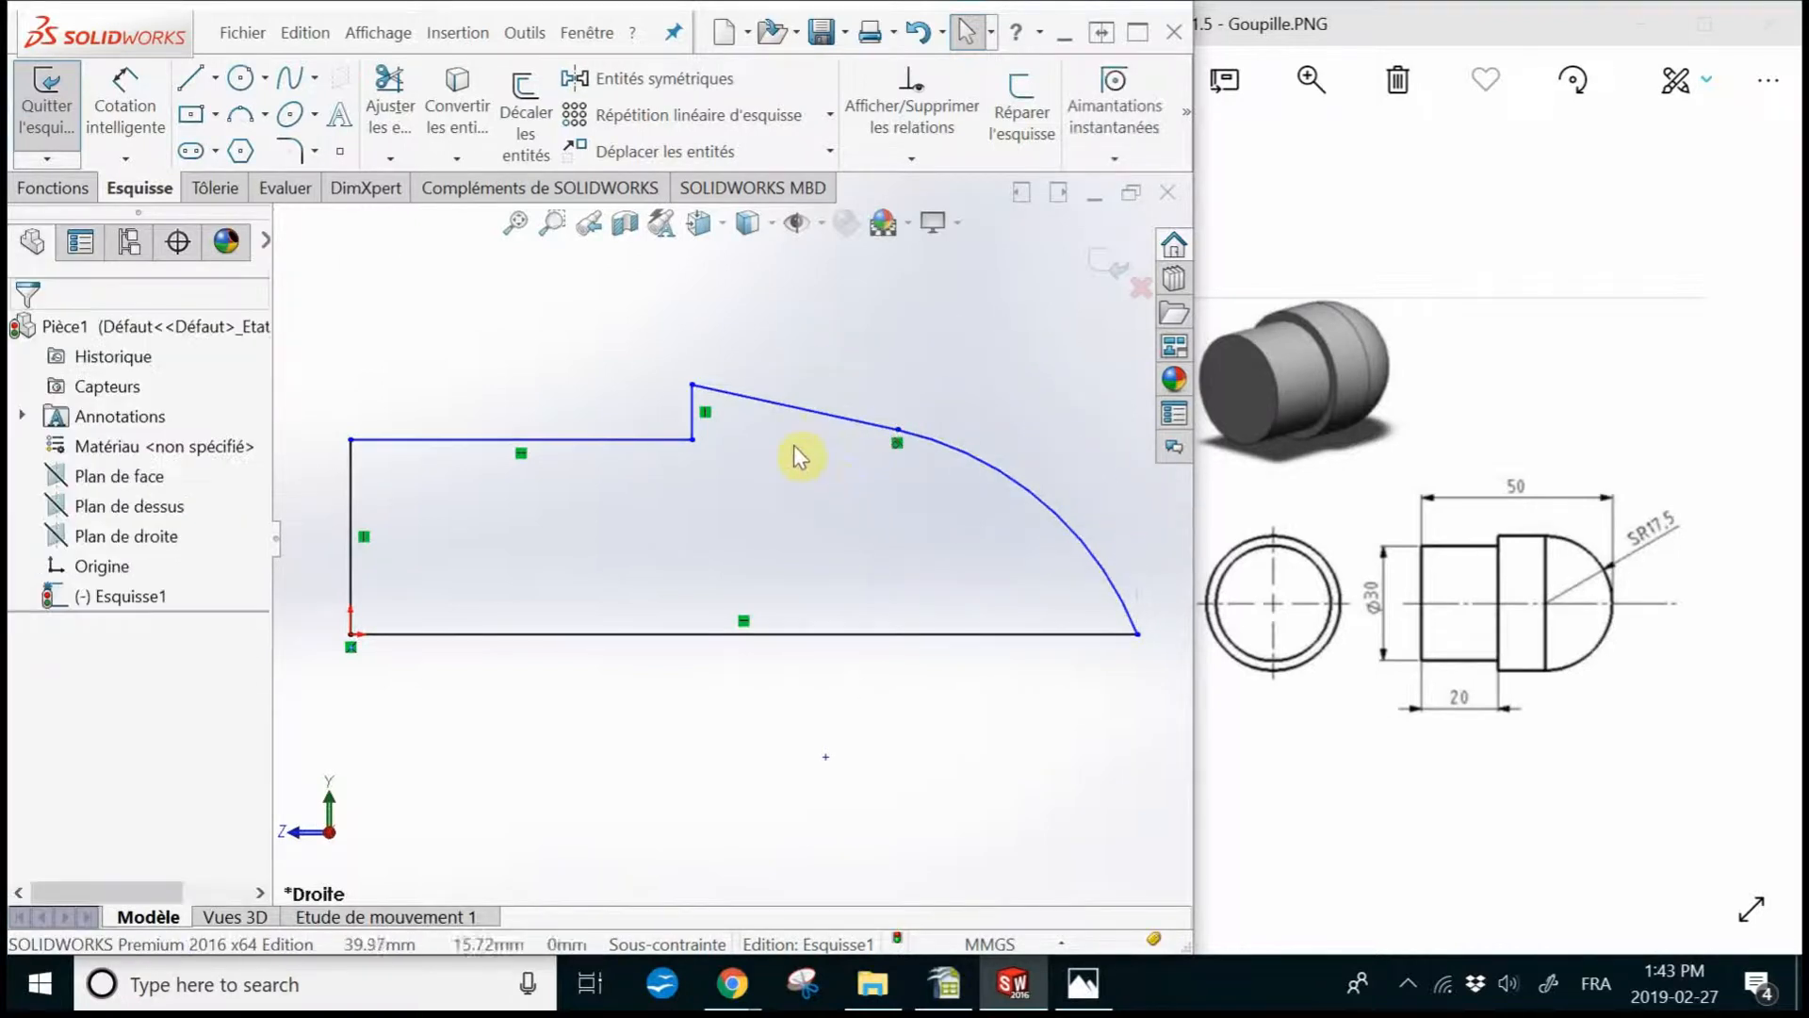
- Add a horizontal relation to the sloping upper line next to the arc
click(855, 426)
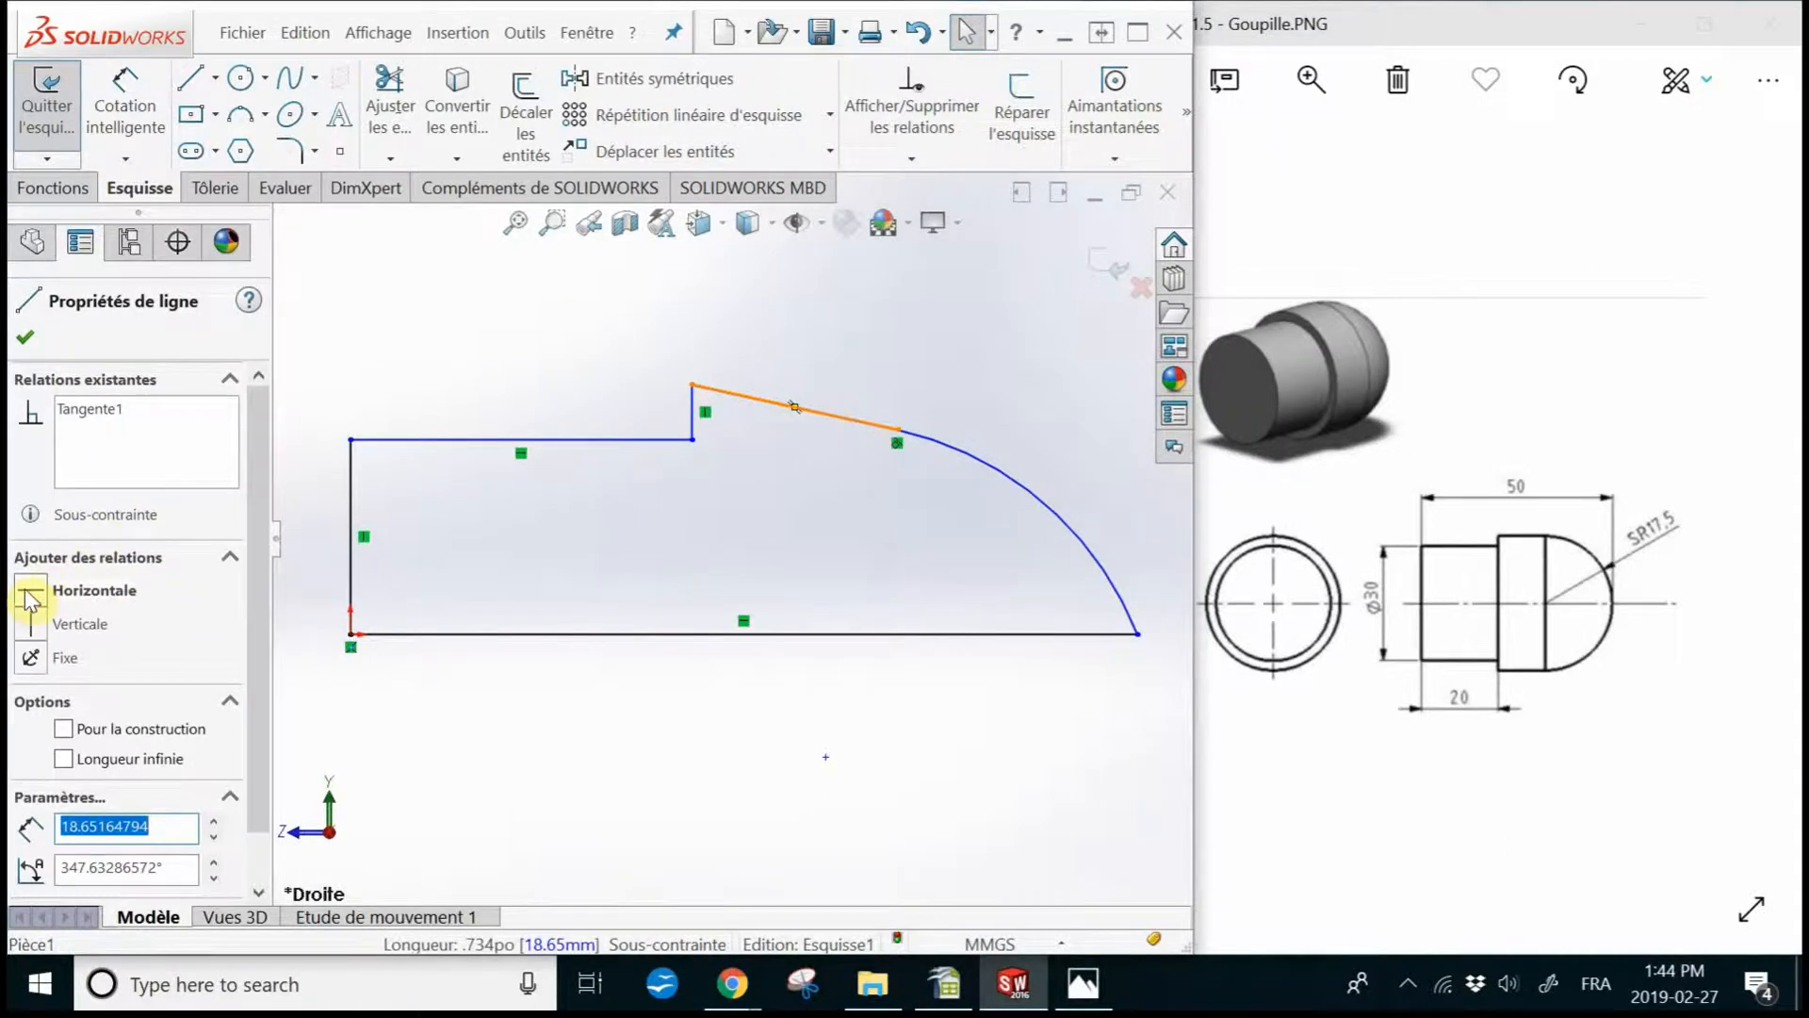
click(31, 594)
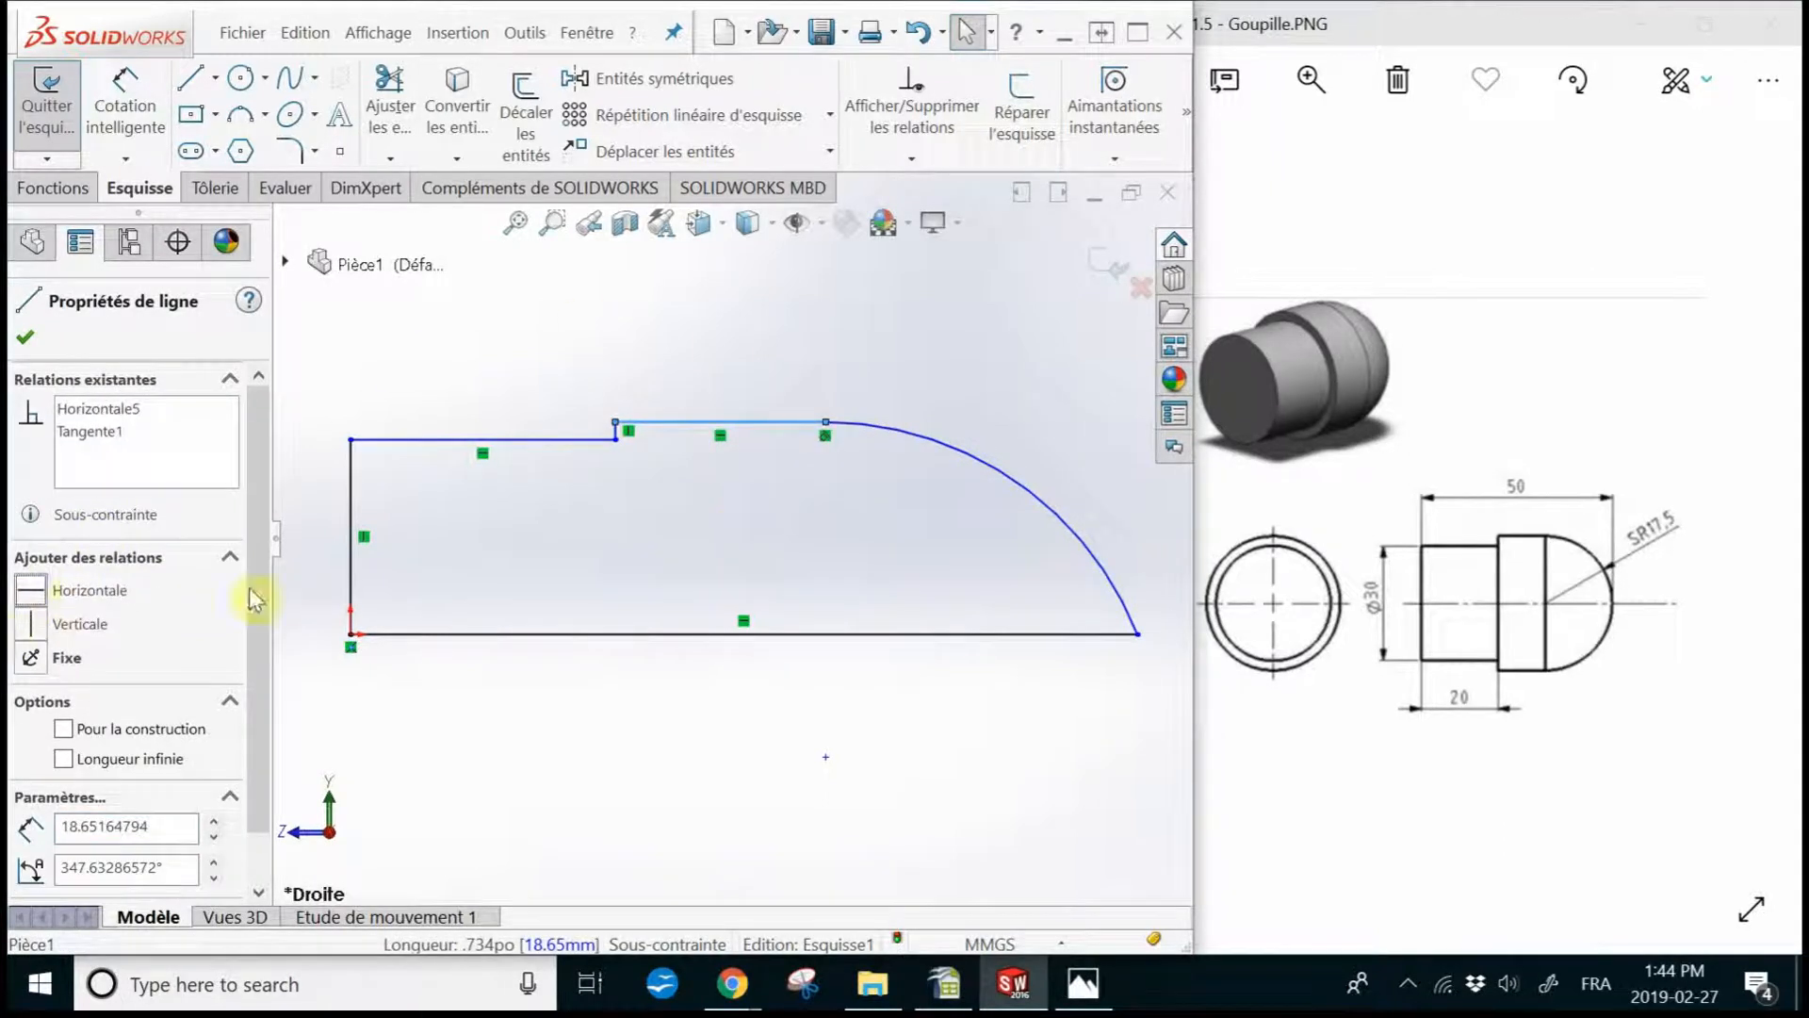
click(856, 525)
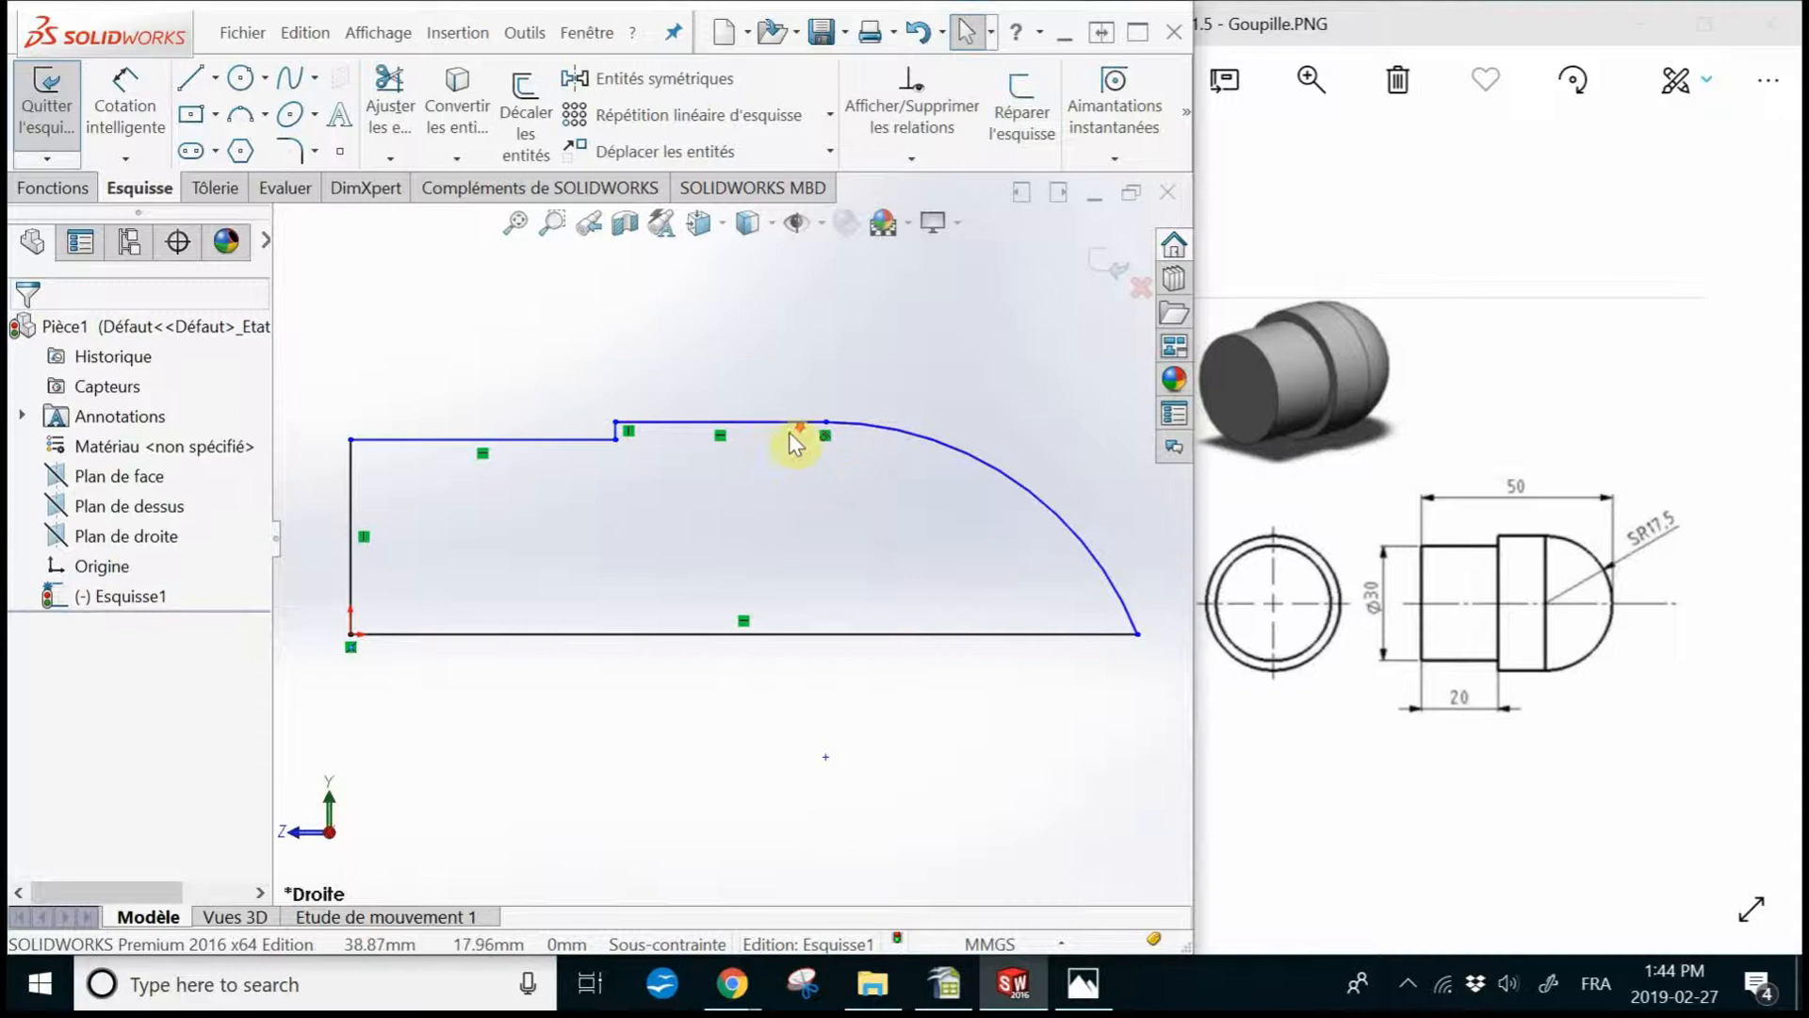
- Delete the tangent relation between the upper line and the arc and move their shared endpoint towards the nose, at about X 56.25, Y 18.51 mm
scroll(811, 453, down, 2)
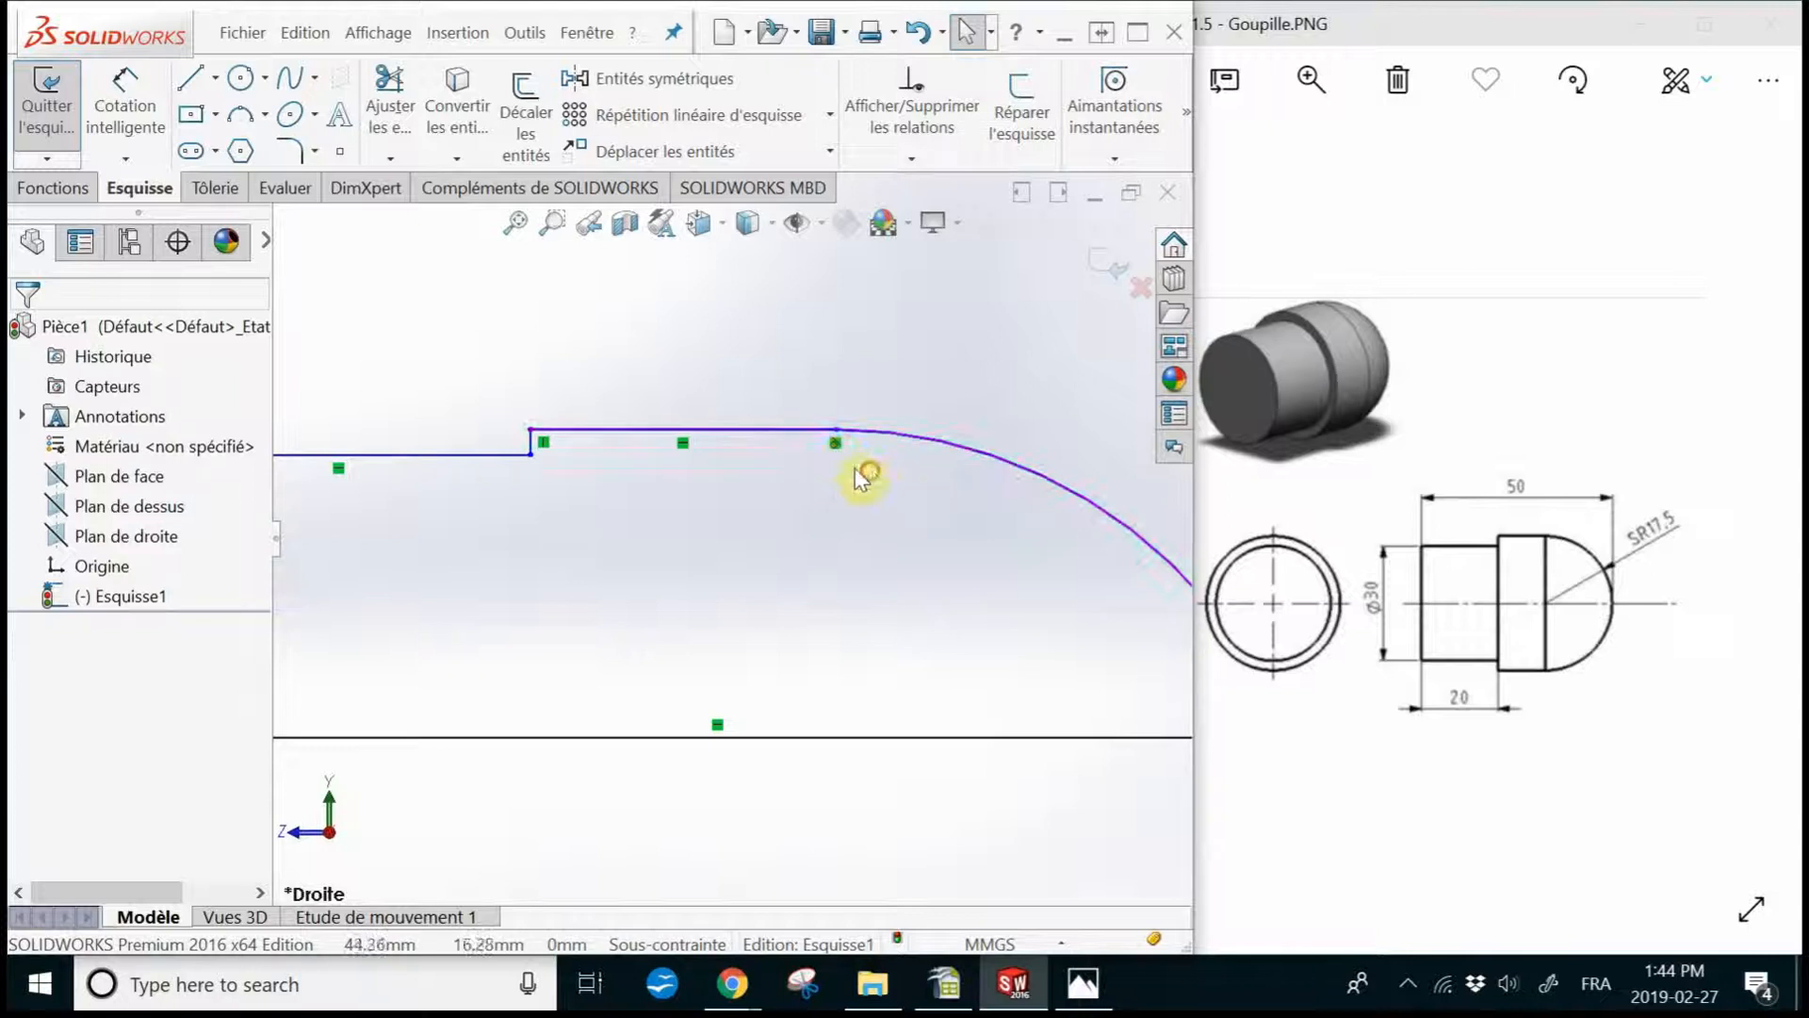
right_click(836, 442)
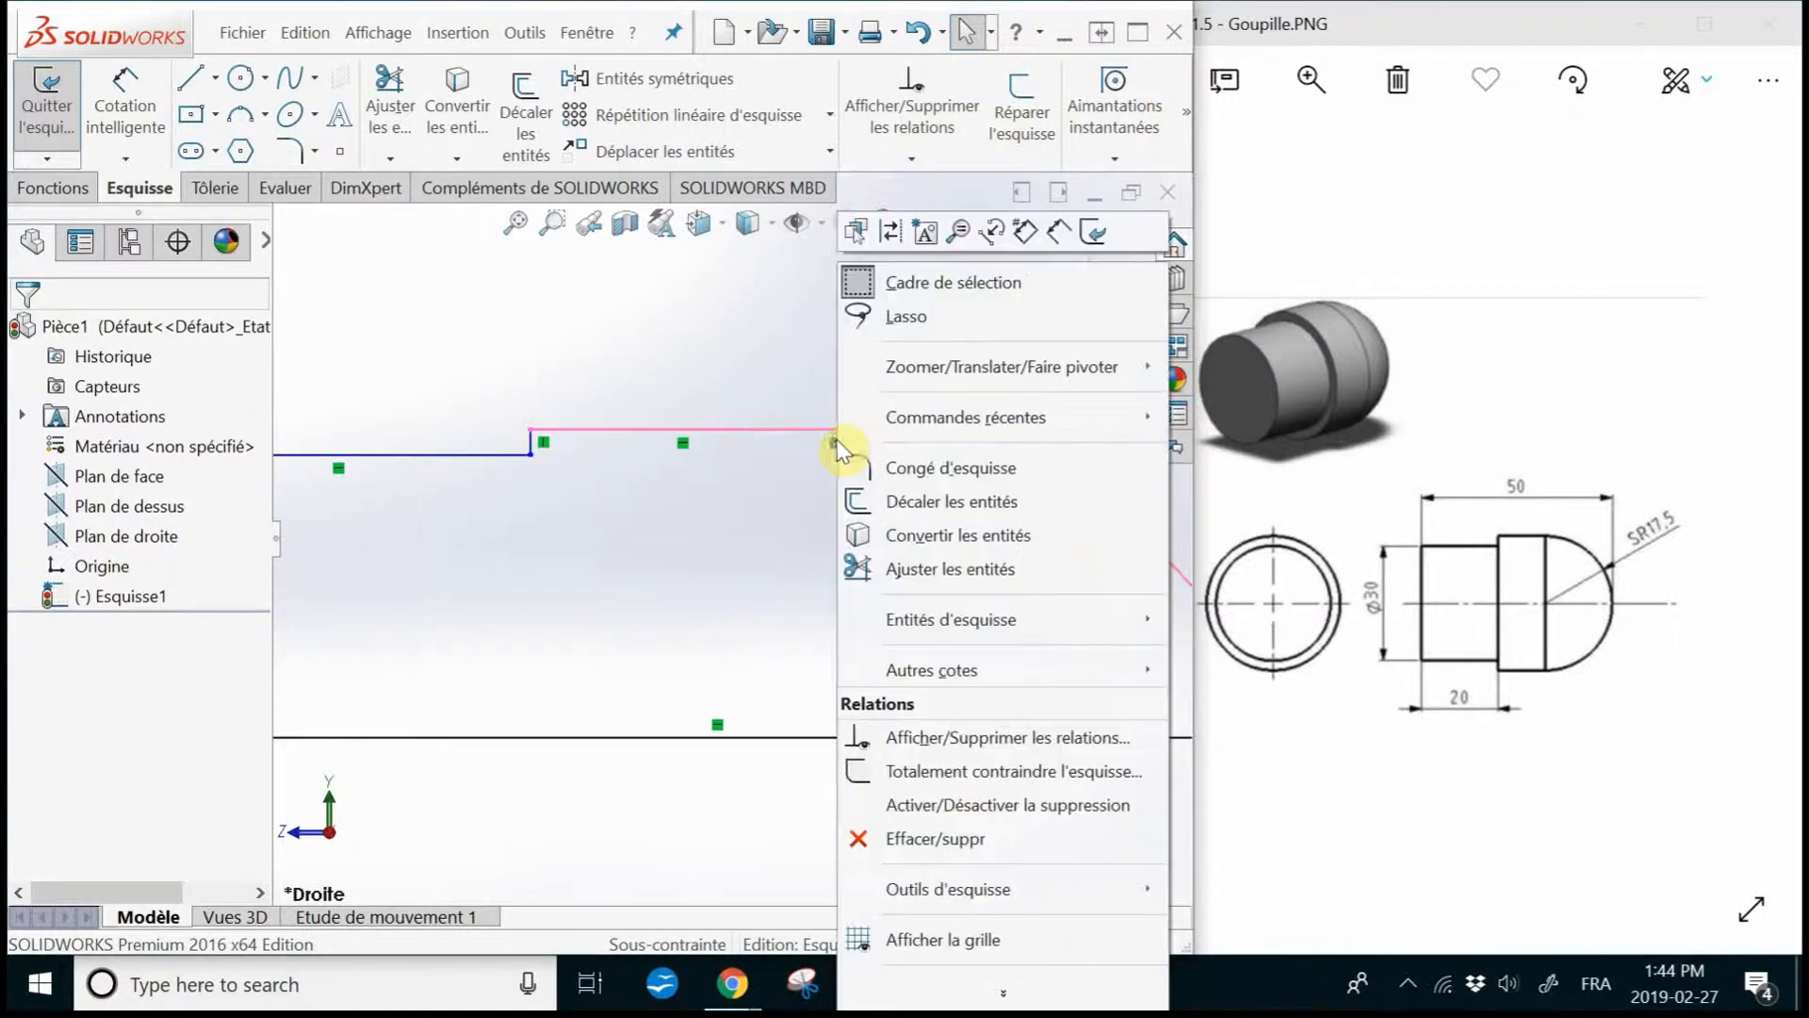
click(977, 850)
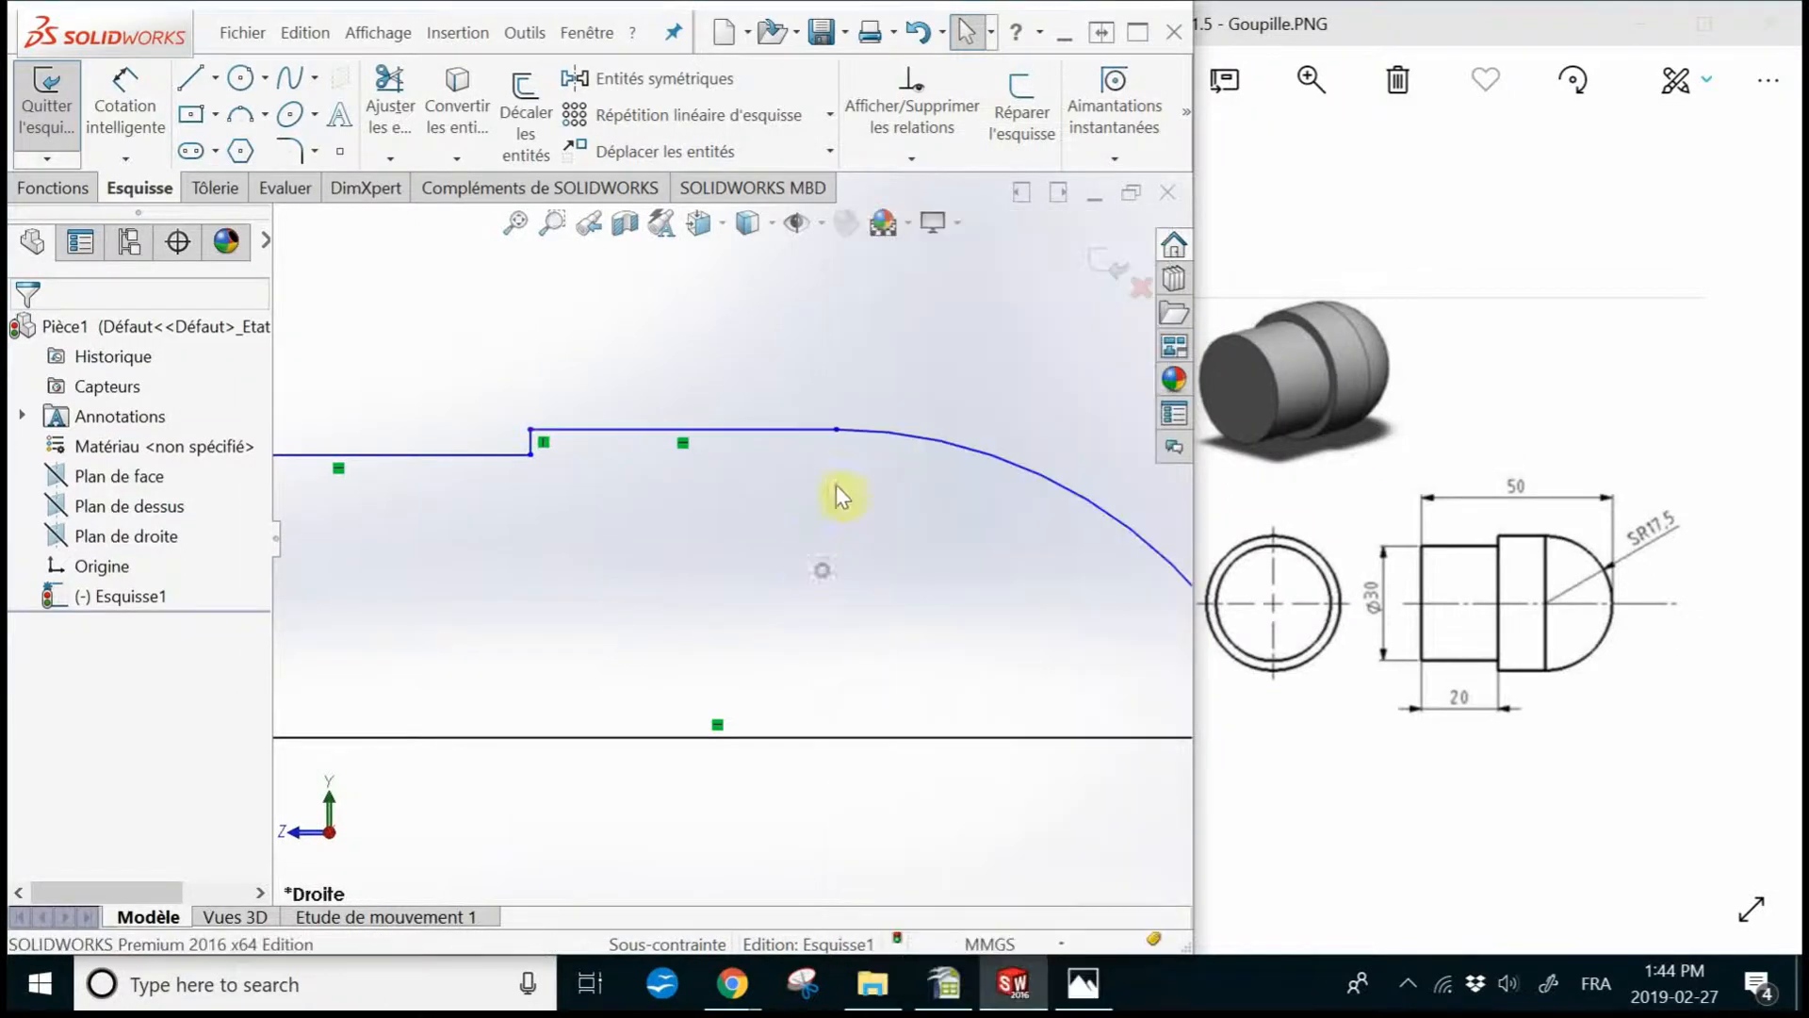
drag(874, 422, 1067, 435)
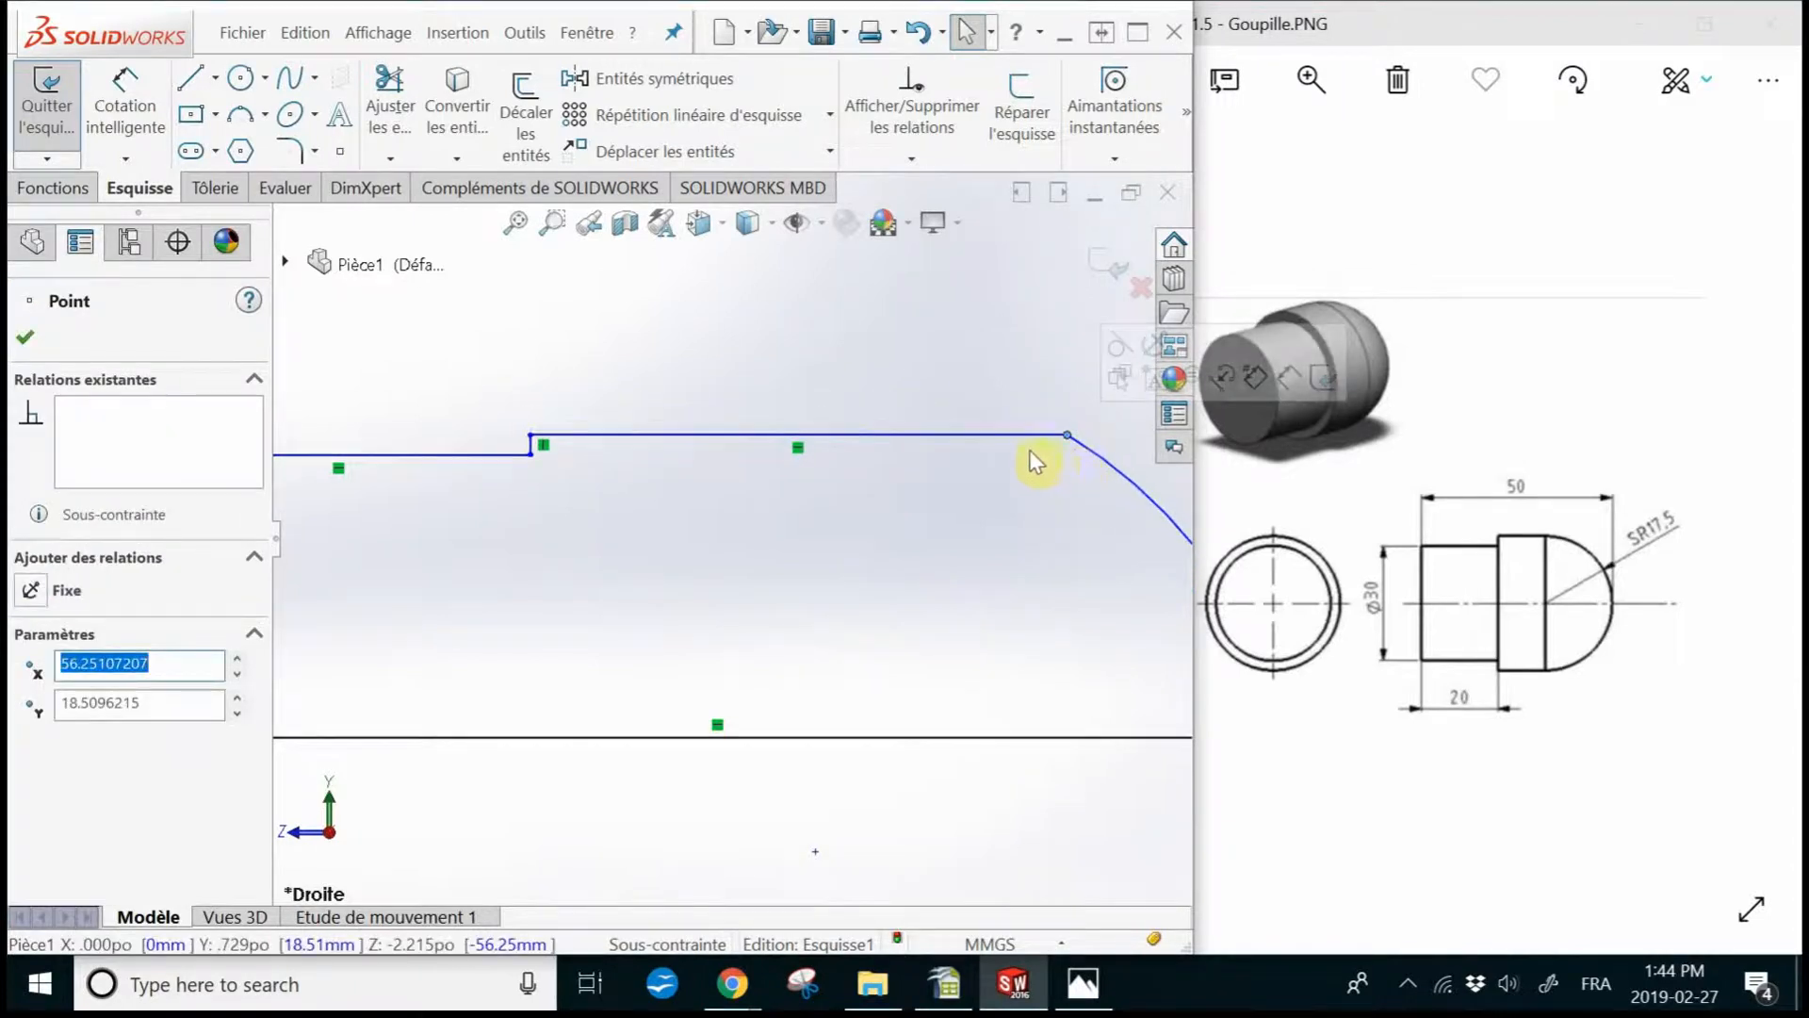
shift+middle_drag(1002, 436, 770, 449)
ctrl+middle_drag(950, 505, 703, 506)
scroll(810, 467, up, 3)
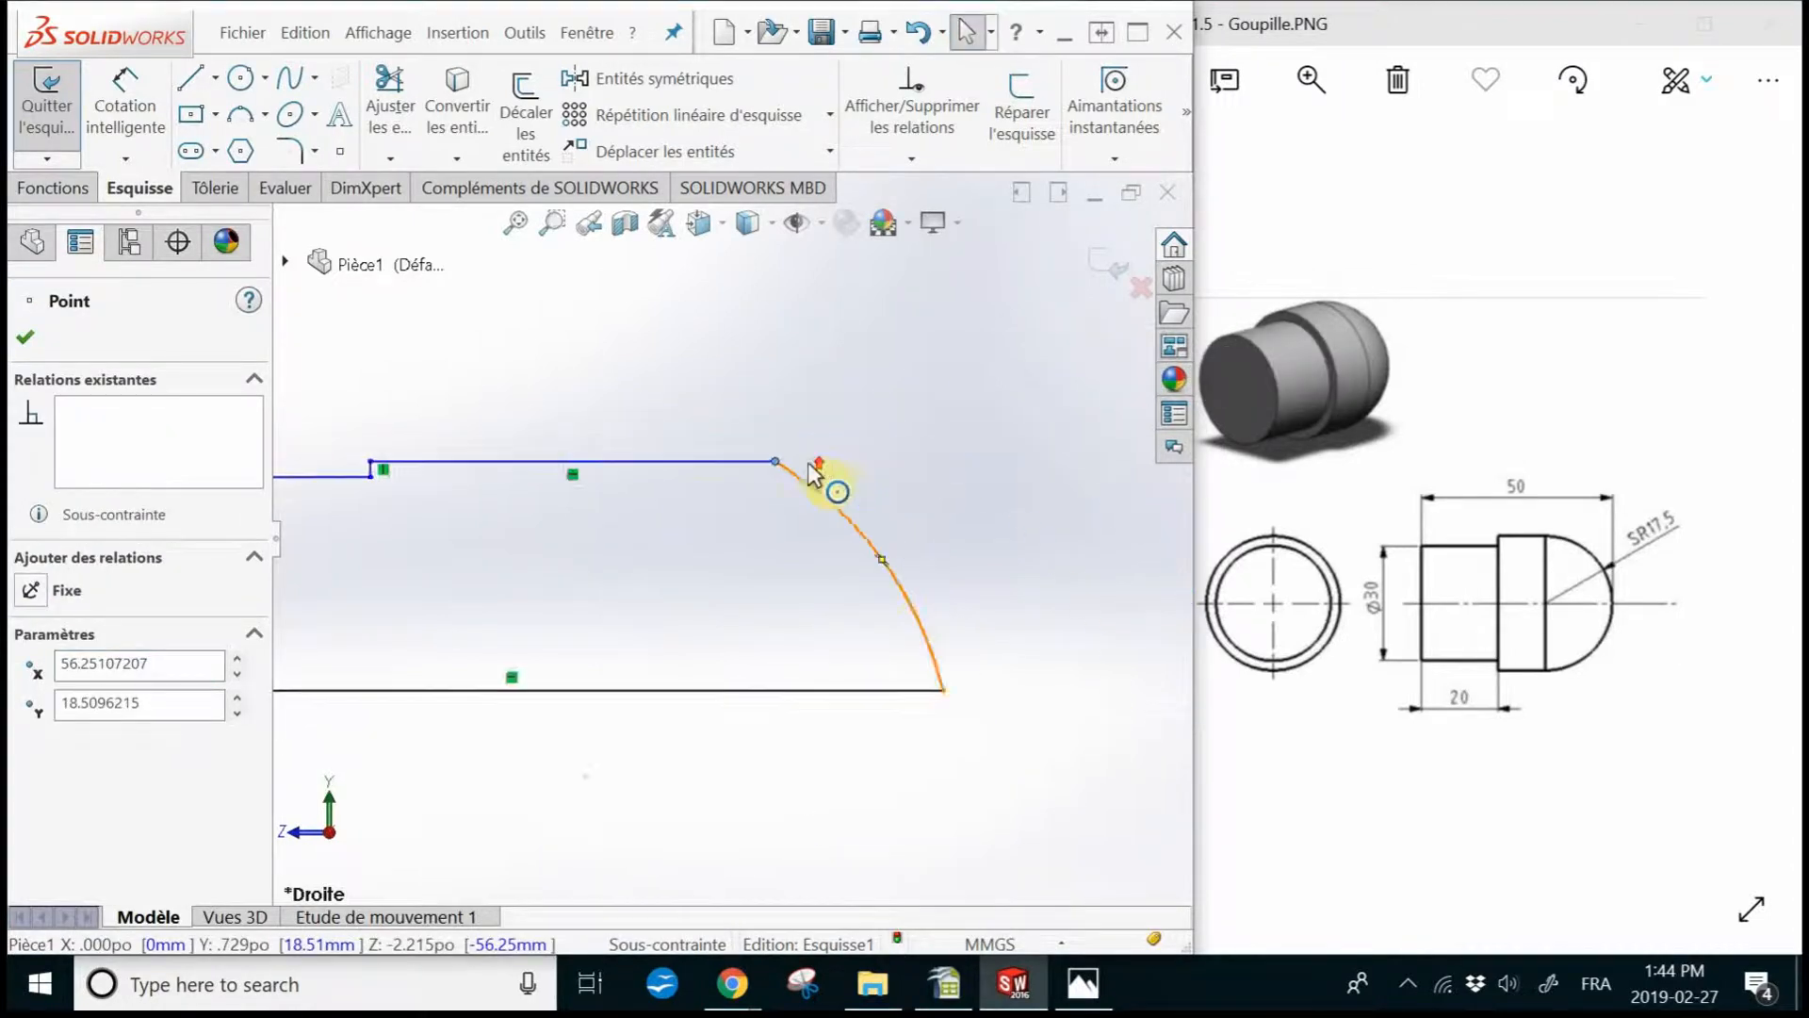
scroll(751, 509, down, 7)
scroll(723, 509, down, 2)
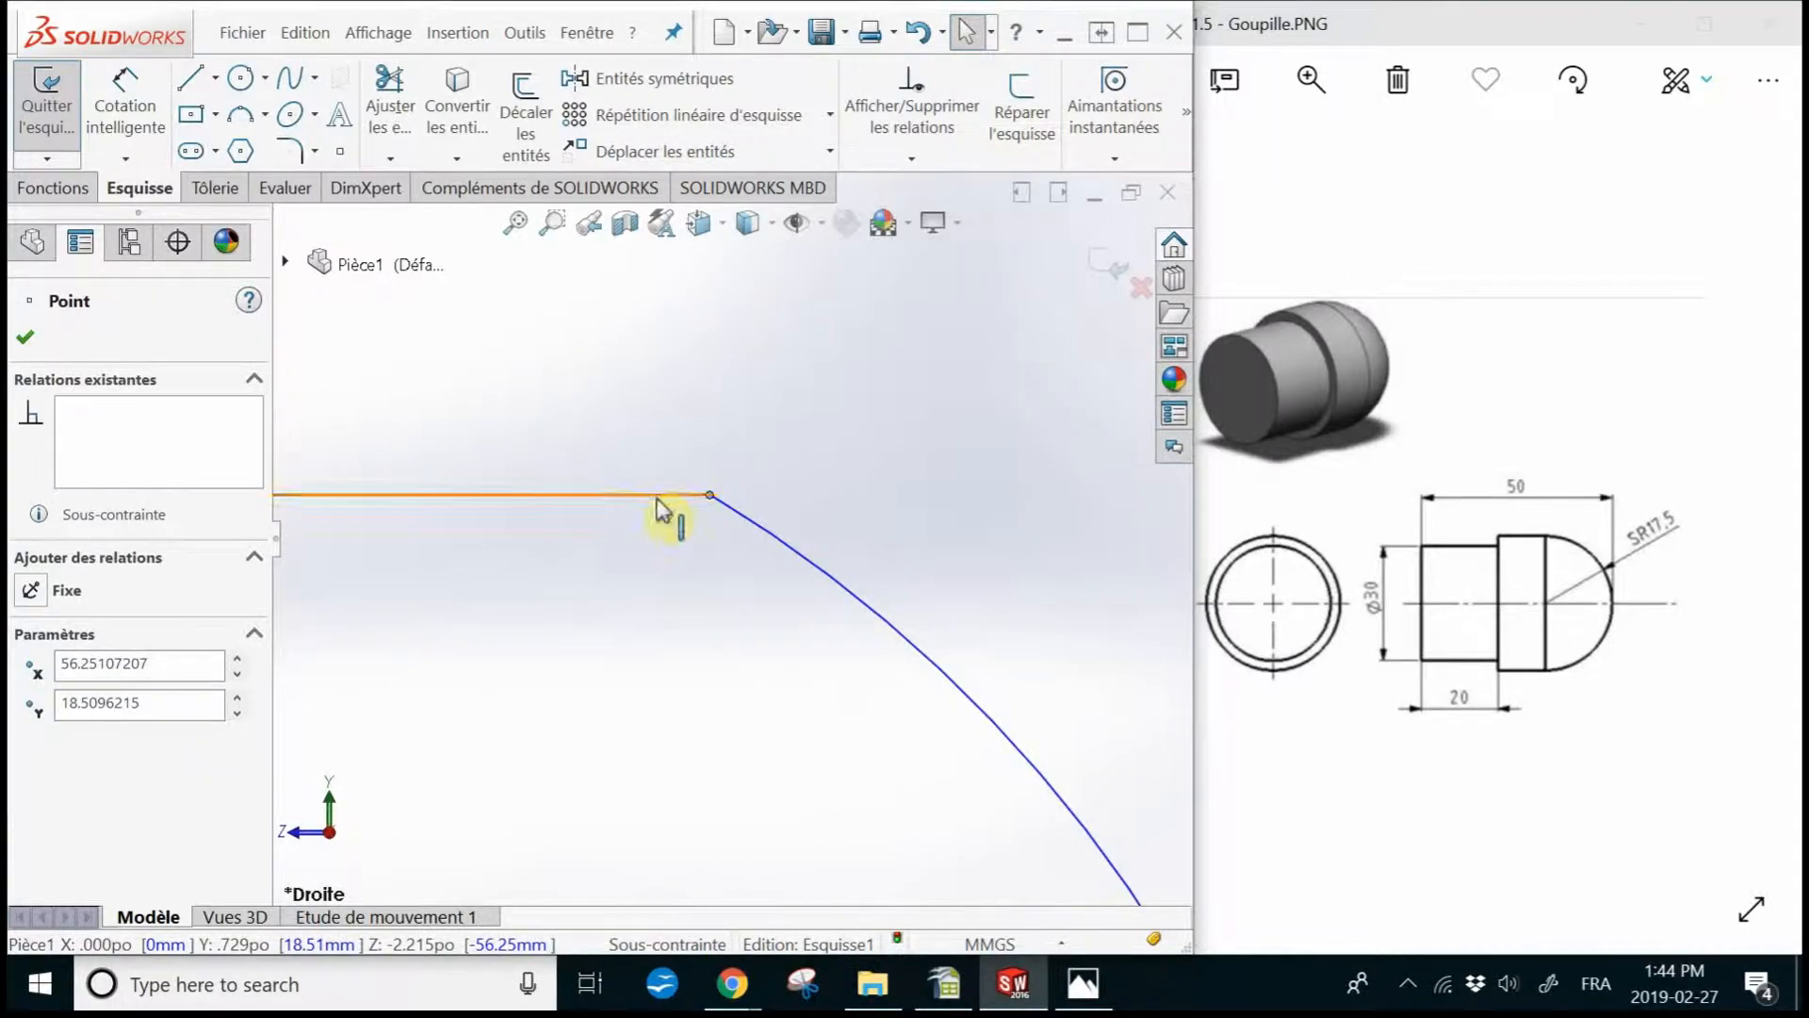
click(638, 570)
scroll(633, 561, up, 3)
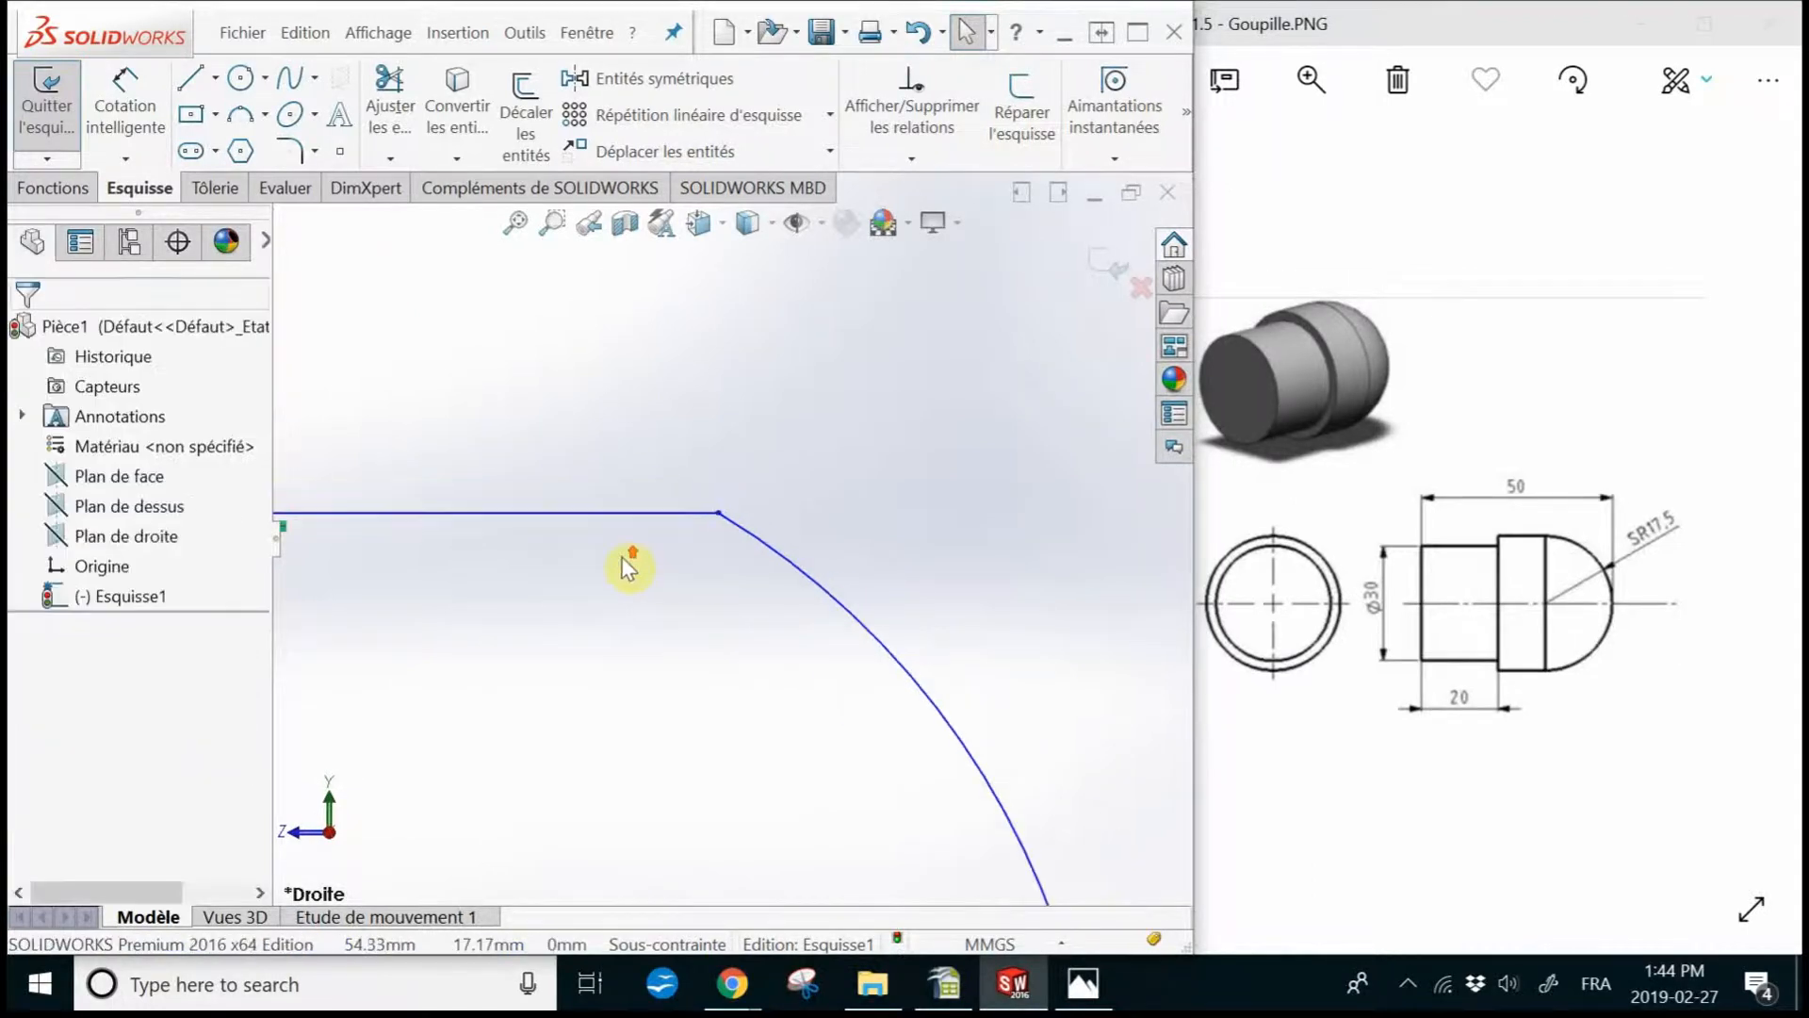
click(725, 521)
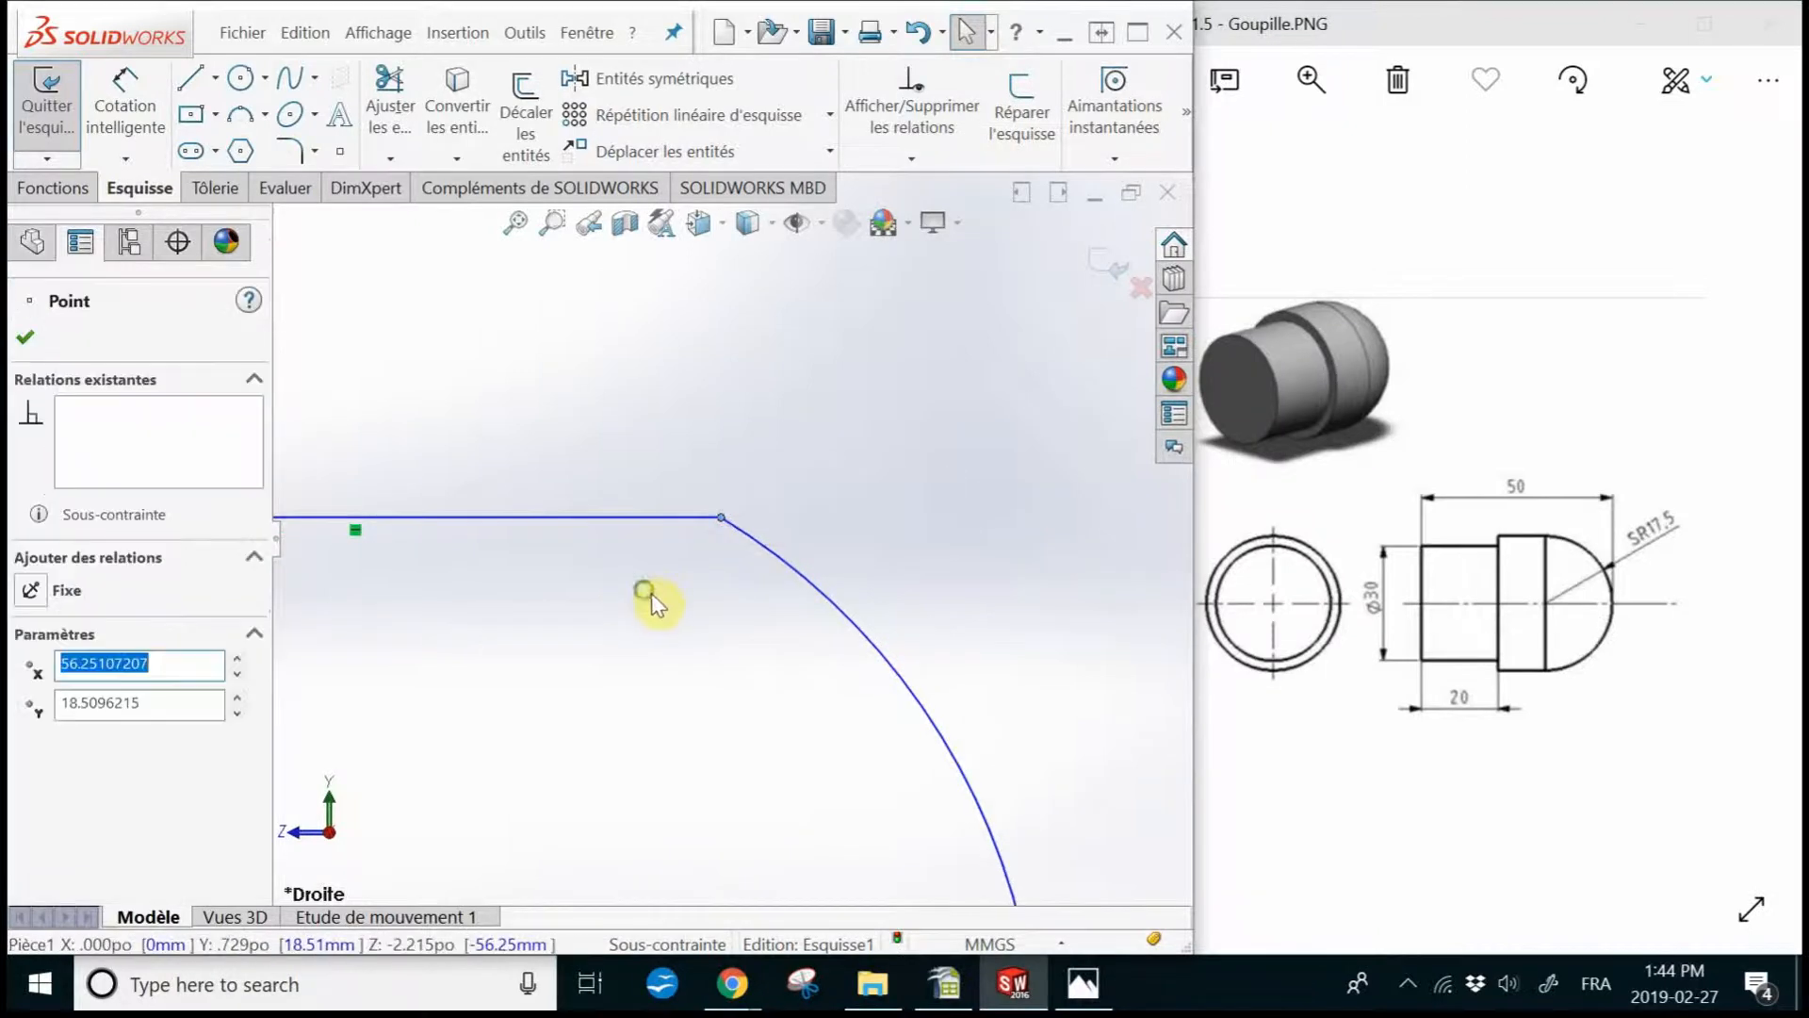
click(724, 607)
click(780, 568)
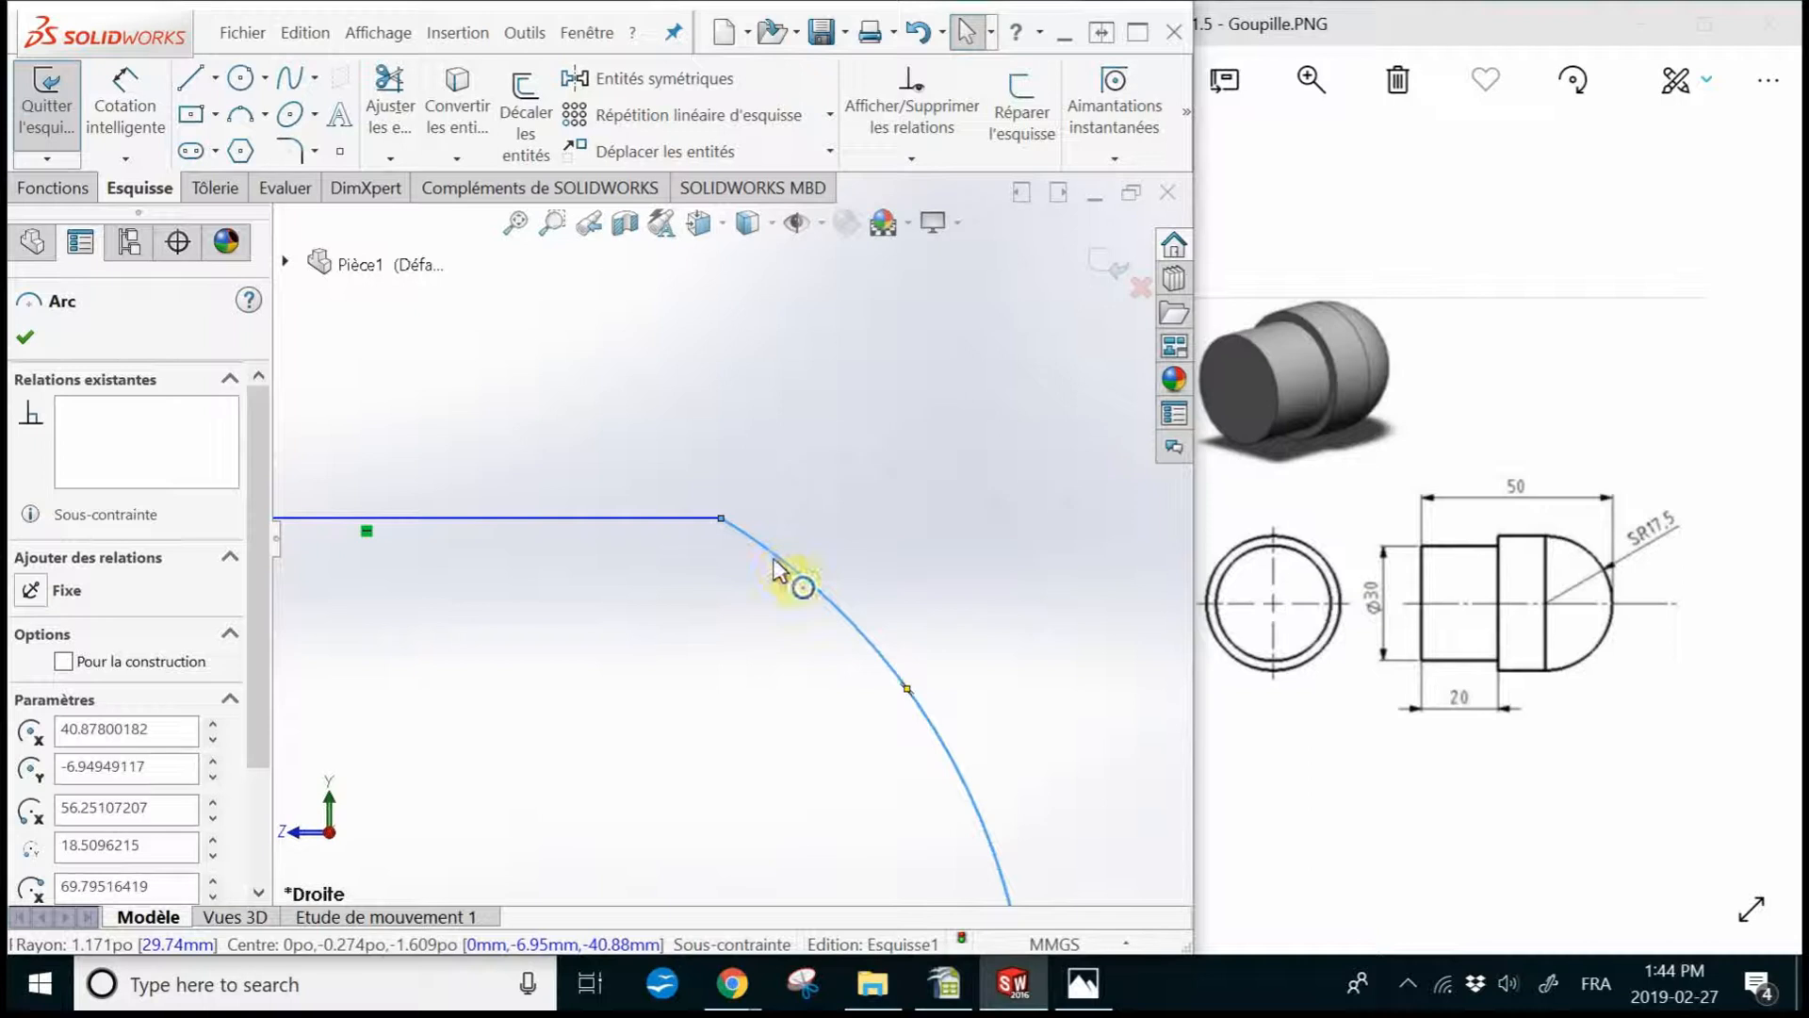
ctrl+click(662, 521)
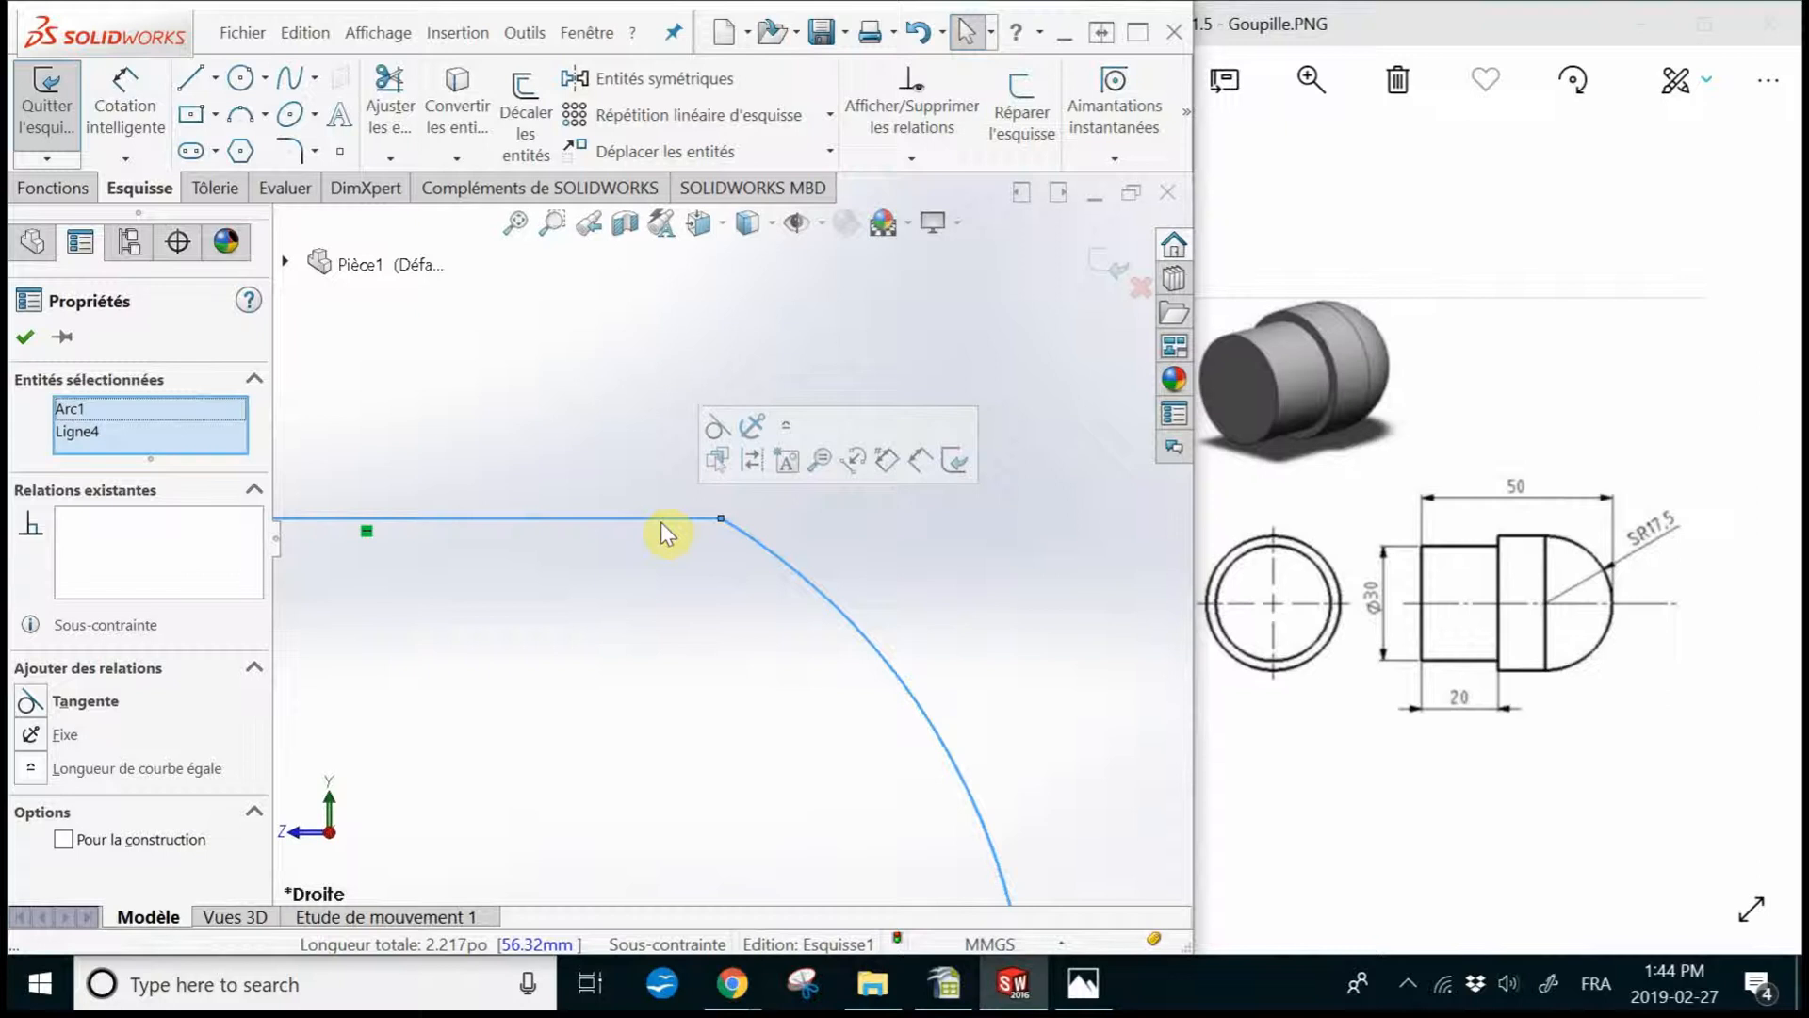
drag(757, 620, 647, 461)
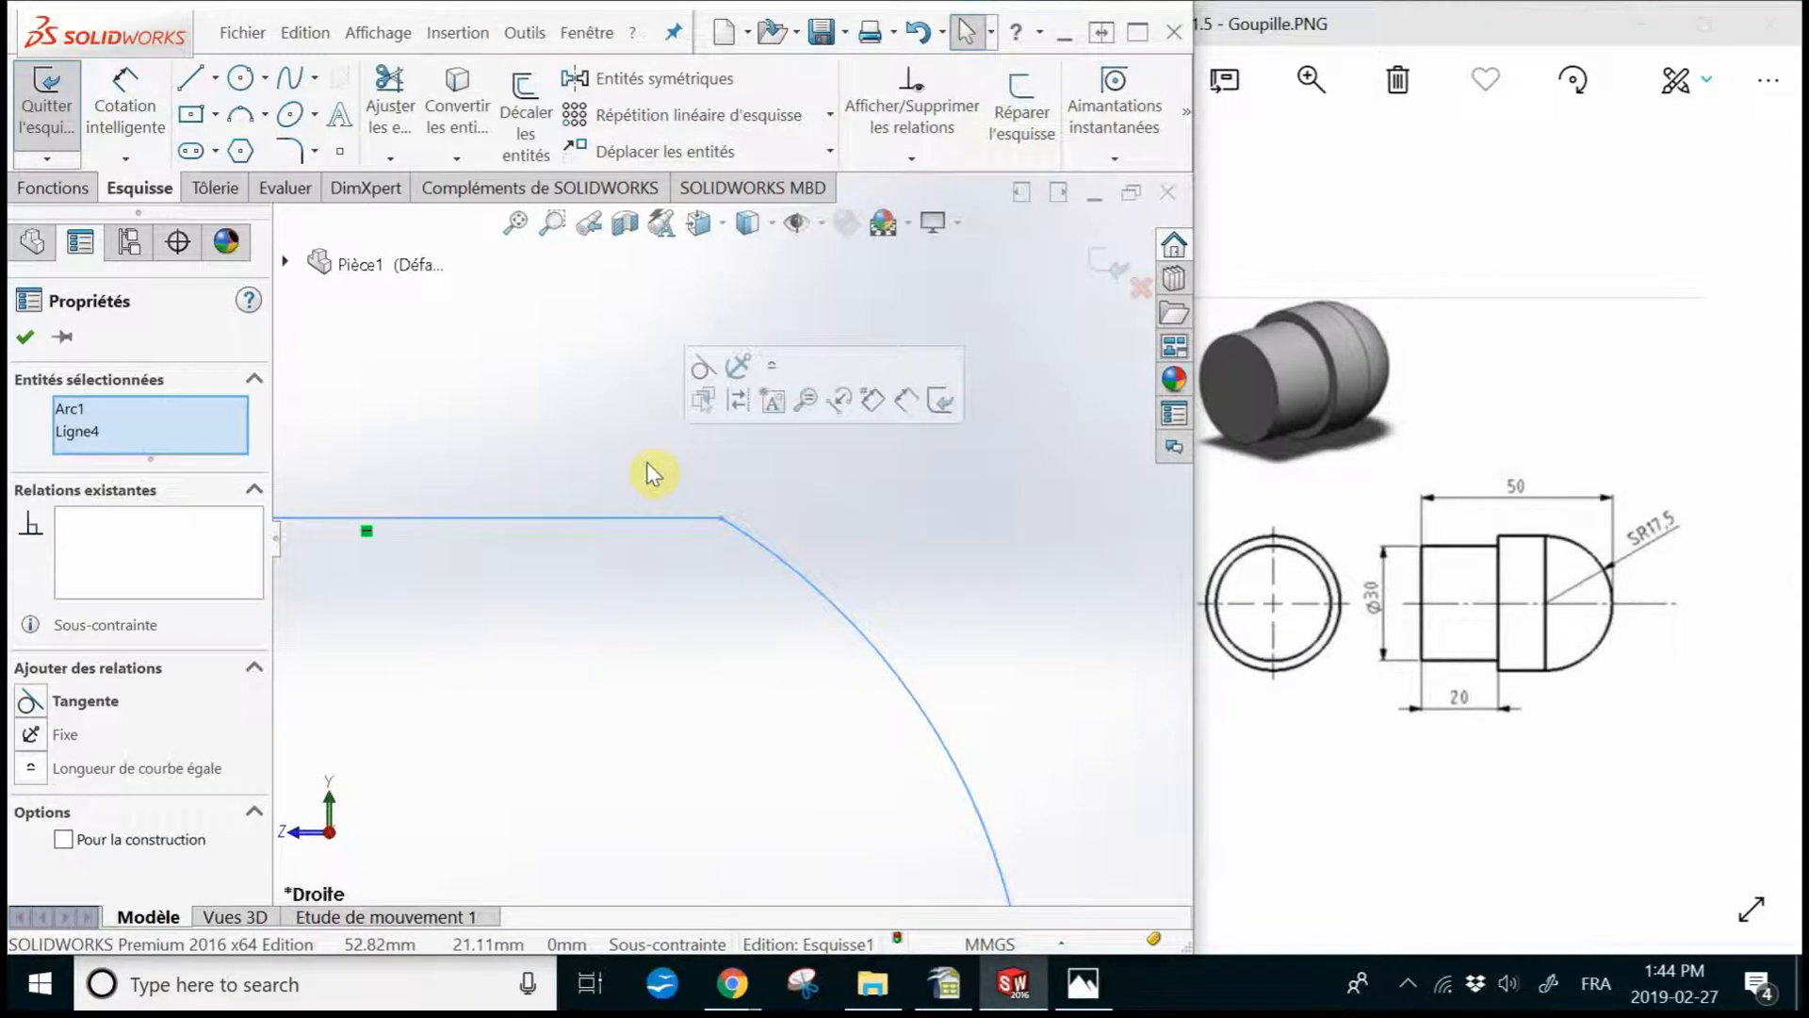
click(745, 647)
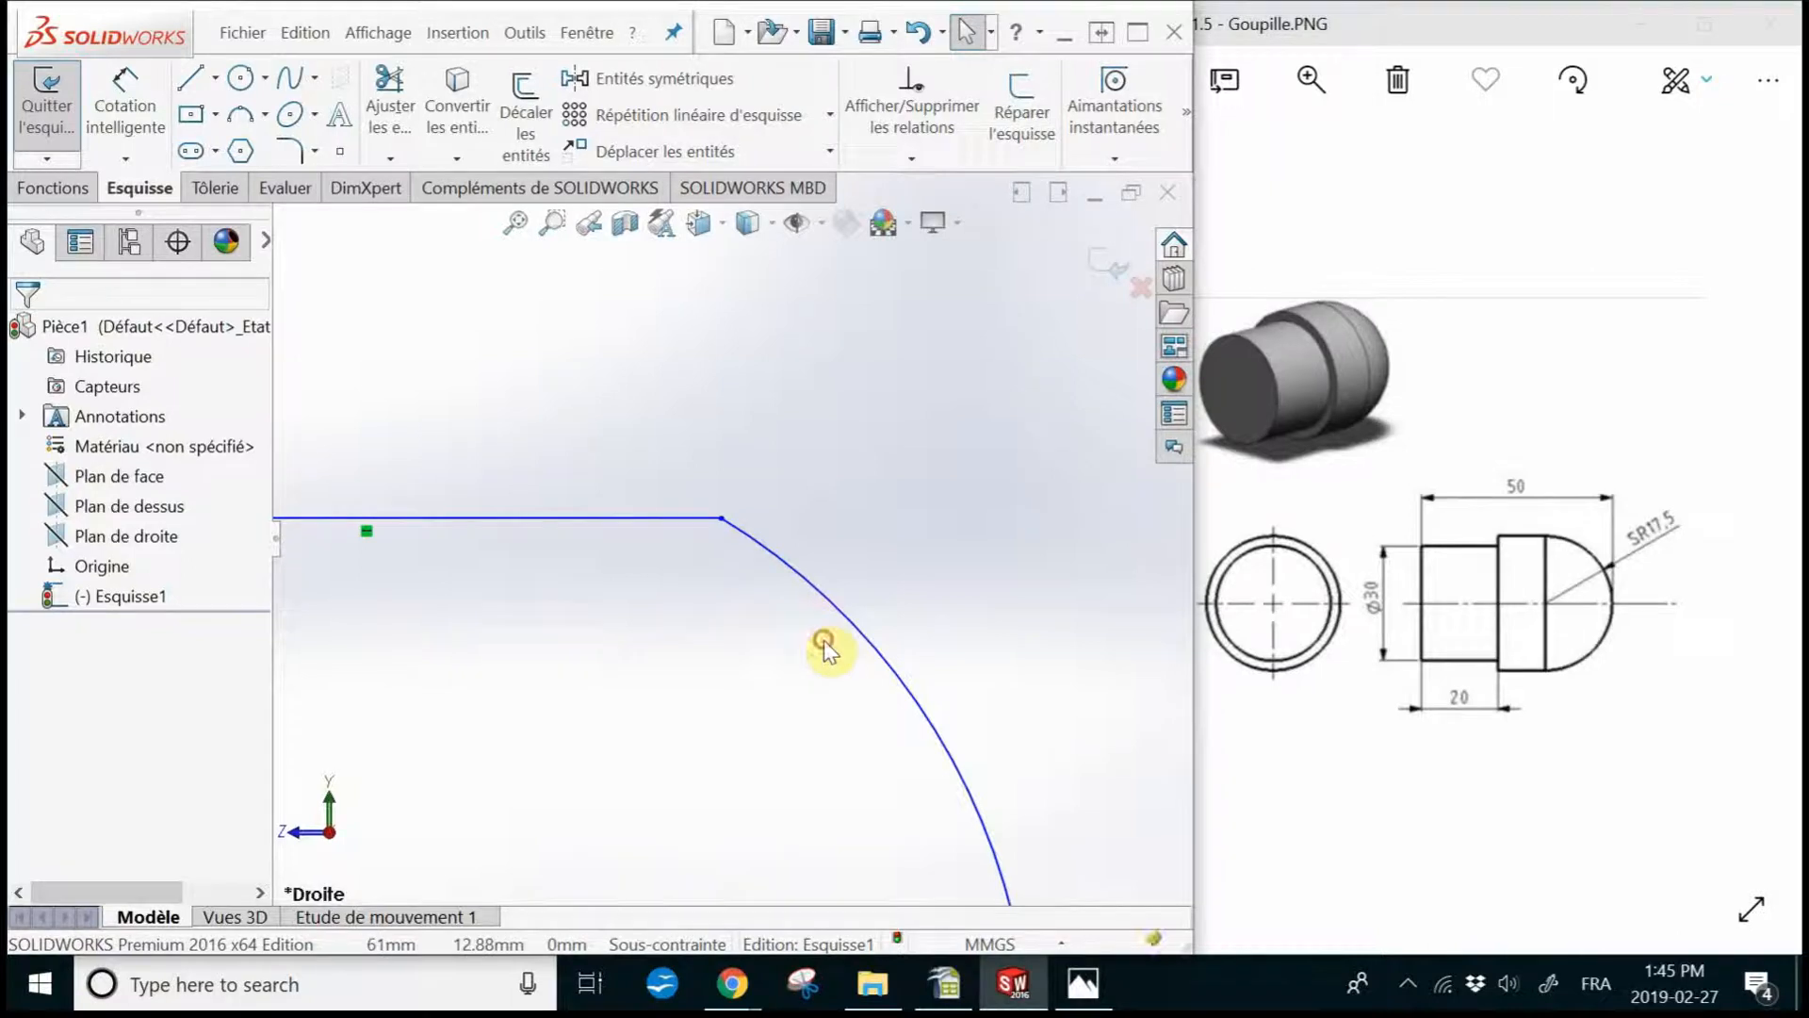
- Add a tangent relation between the upper horizontal line and the nose arc
drag(824, 641, 625, 419)
drag(830, 646, 602, 437)
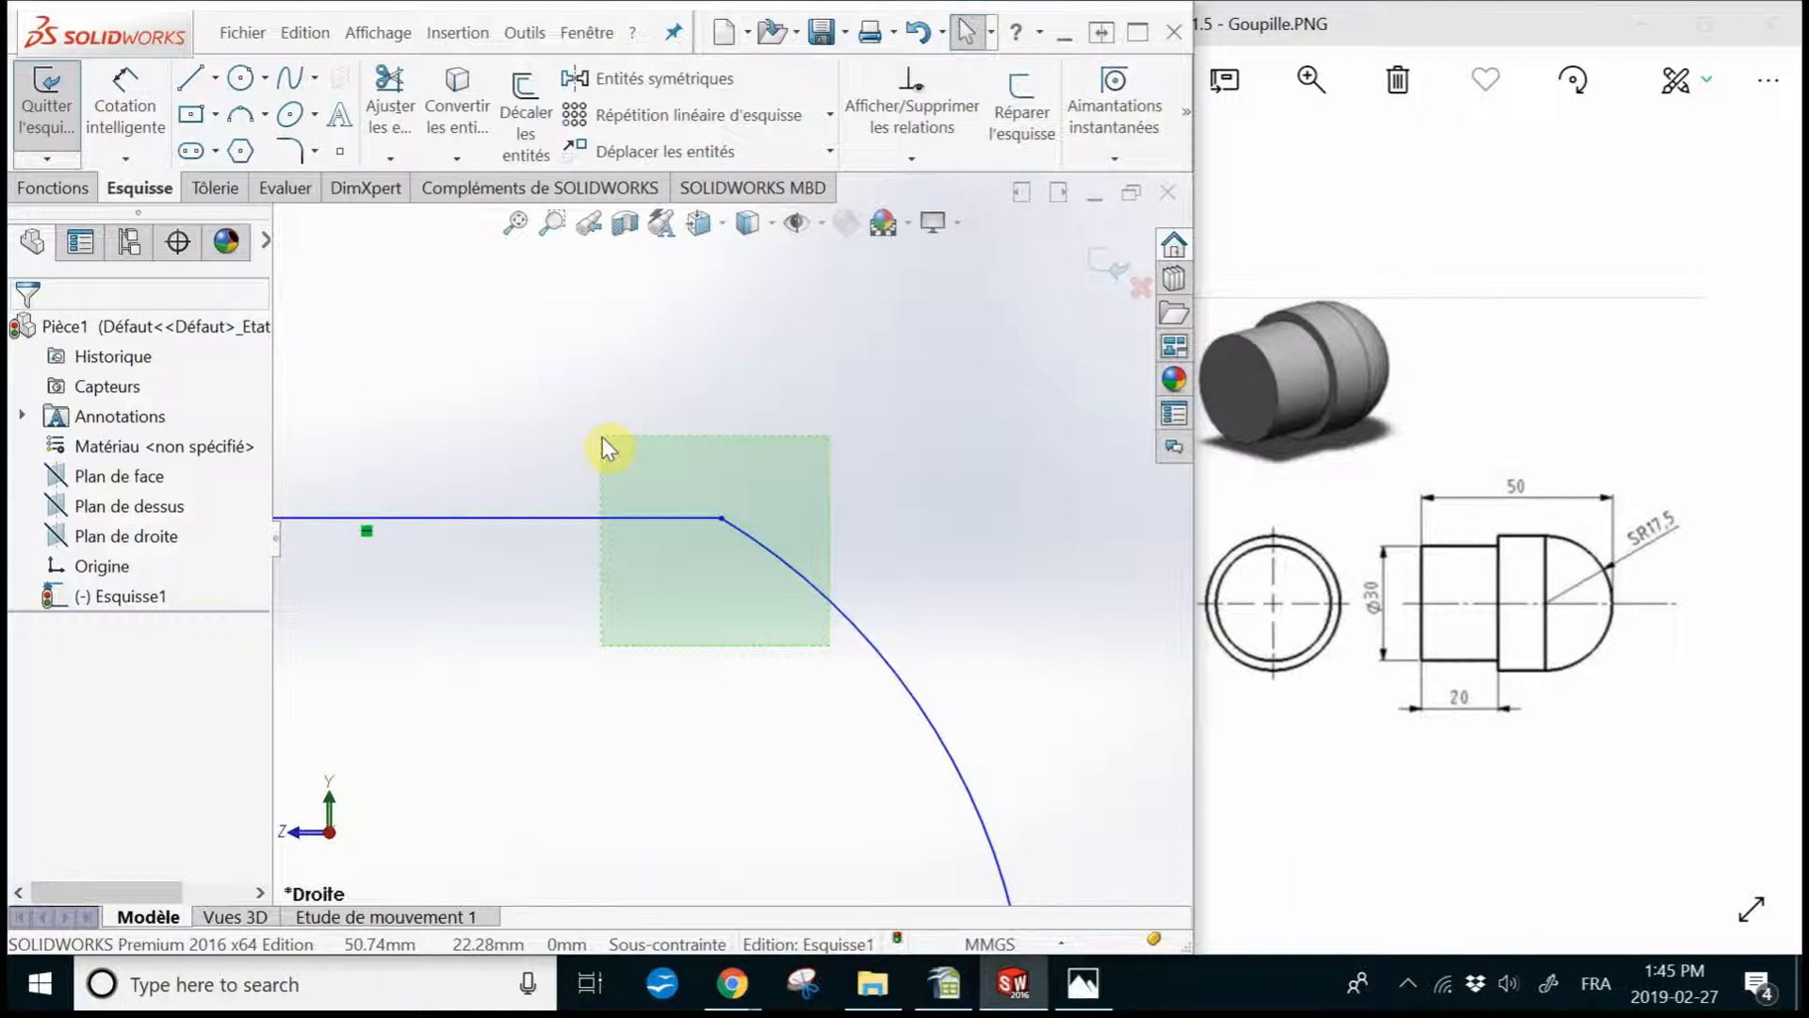
drag(602, 437, 602, 437)
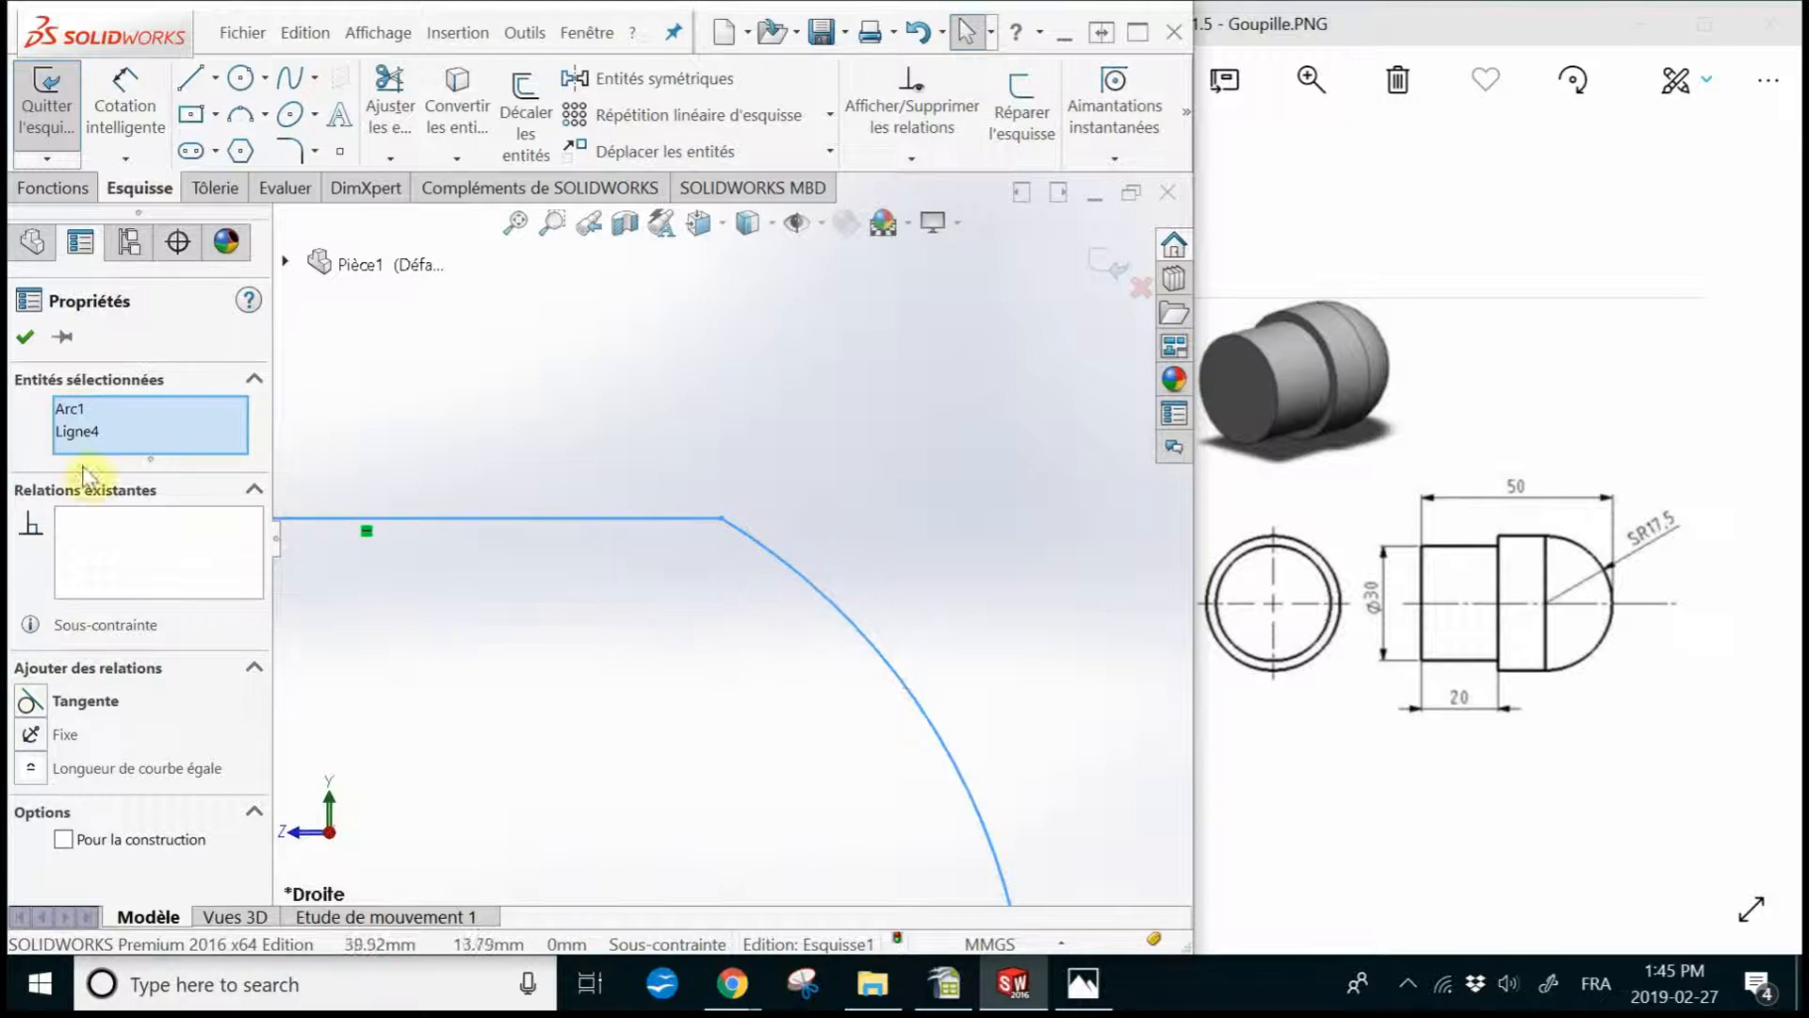
click(35, 703)
click(667, 687)
scroll(658, 675, up, 4)
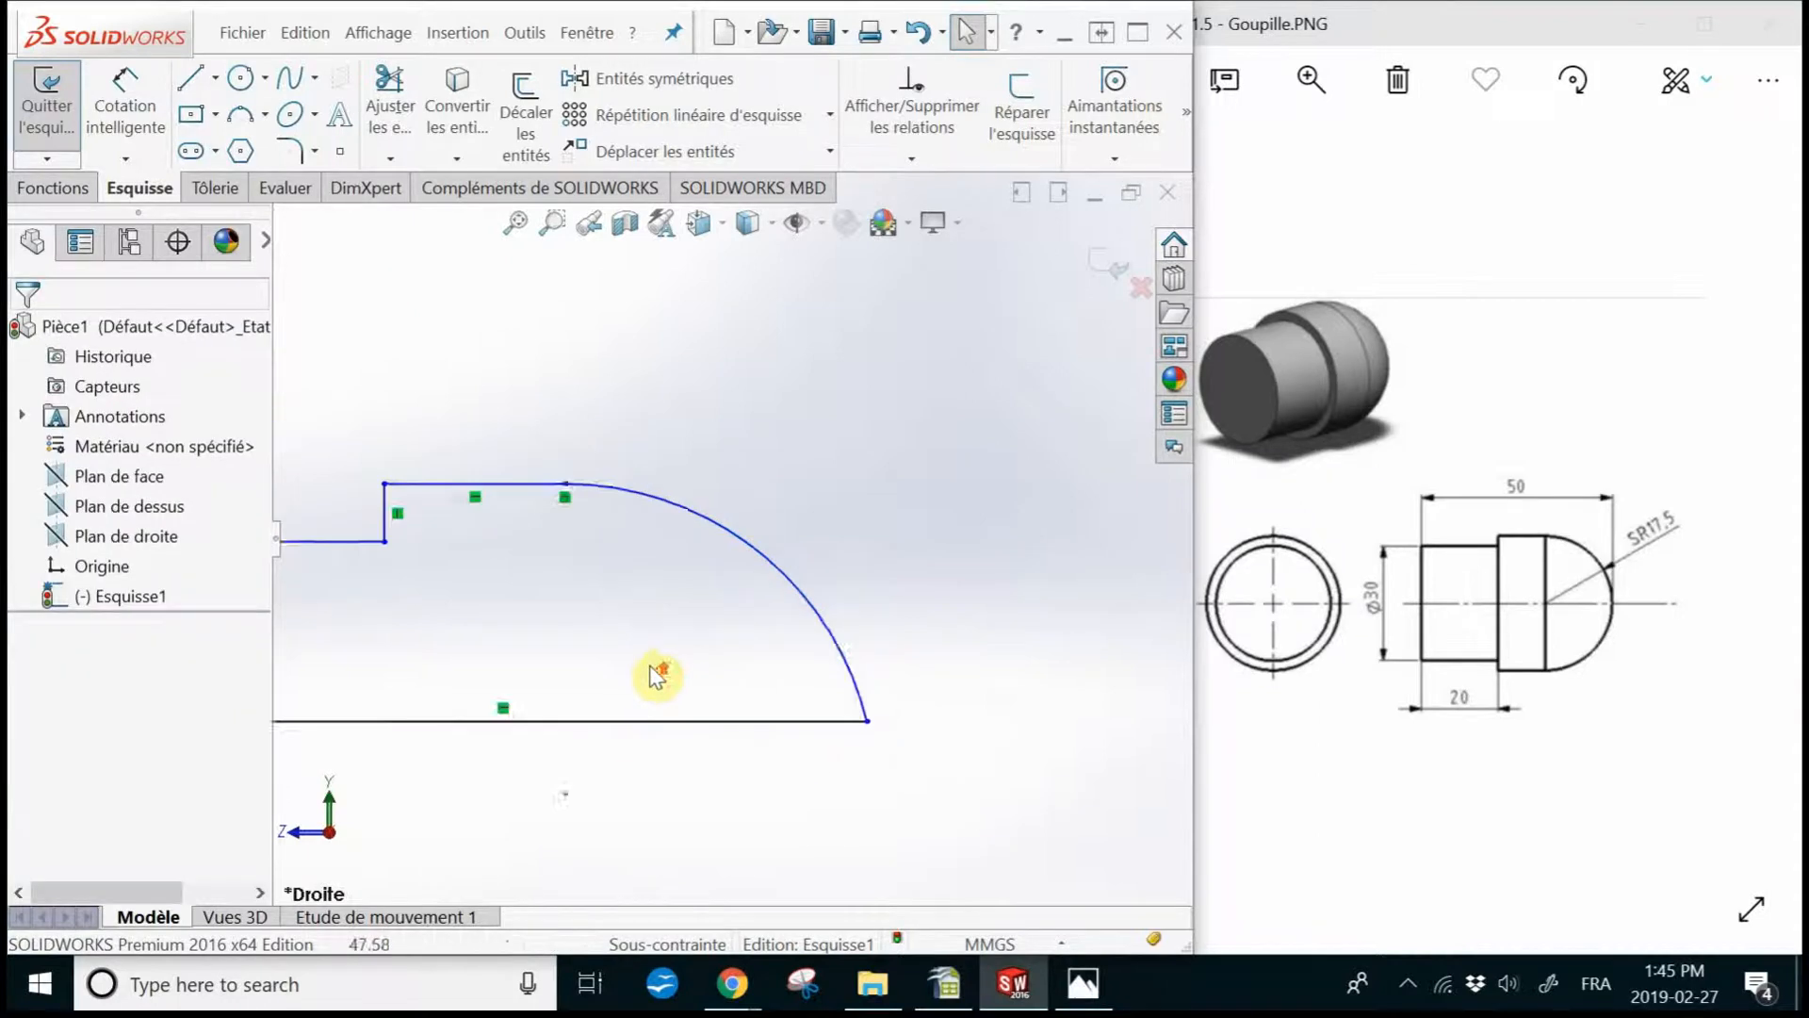
scroll(595, 556, down, 3)
scroll(704, 589, up, 1)
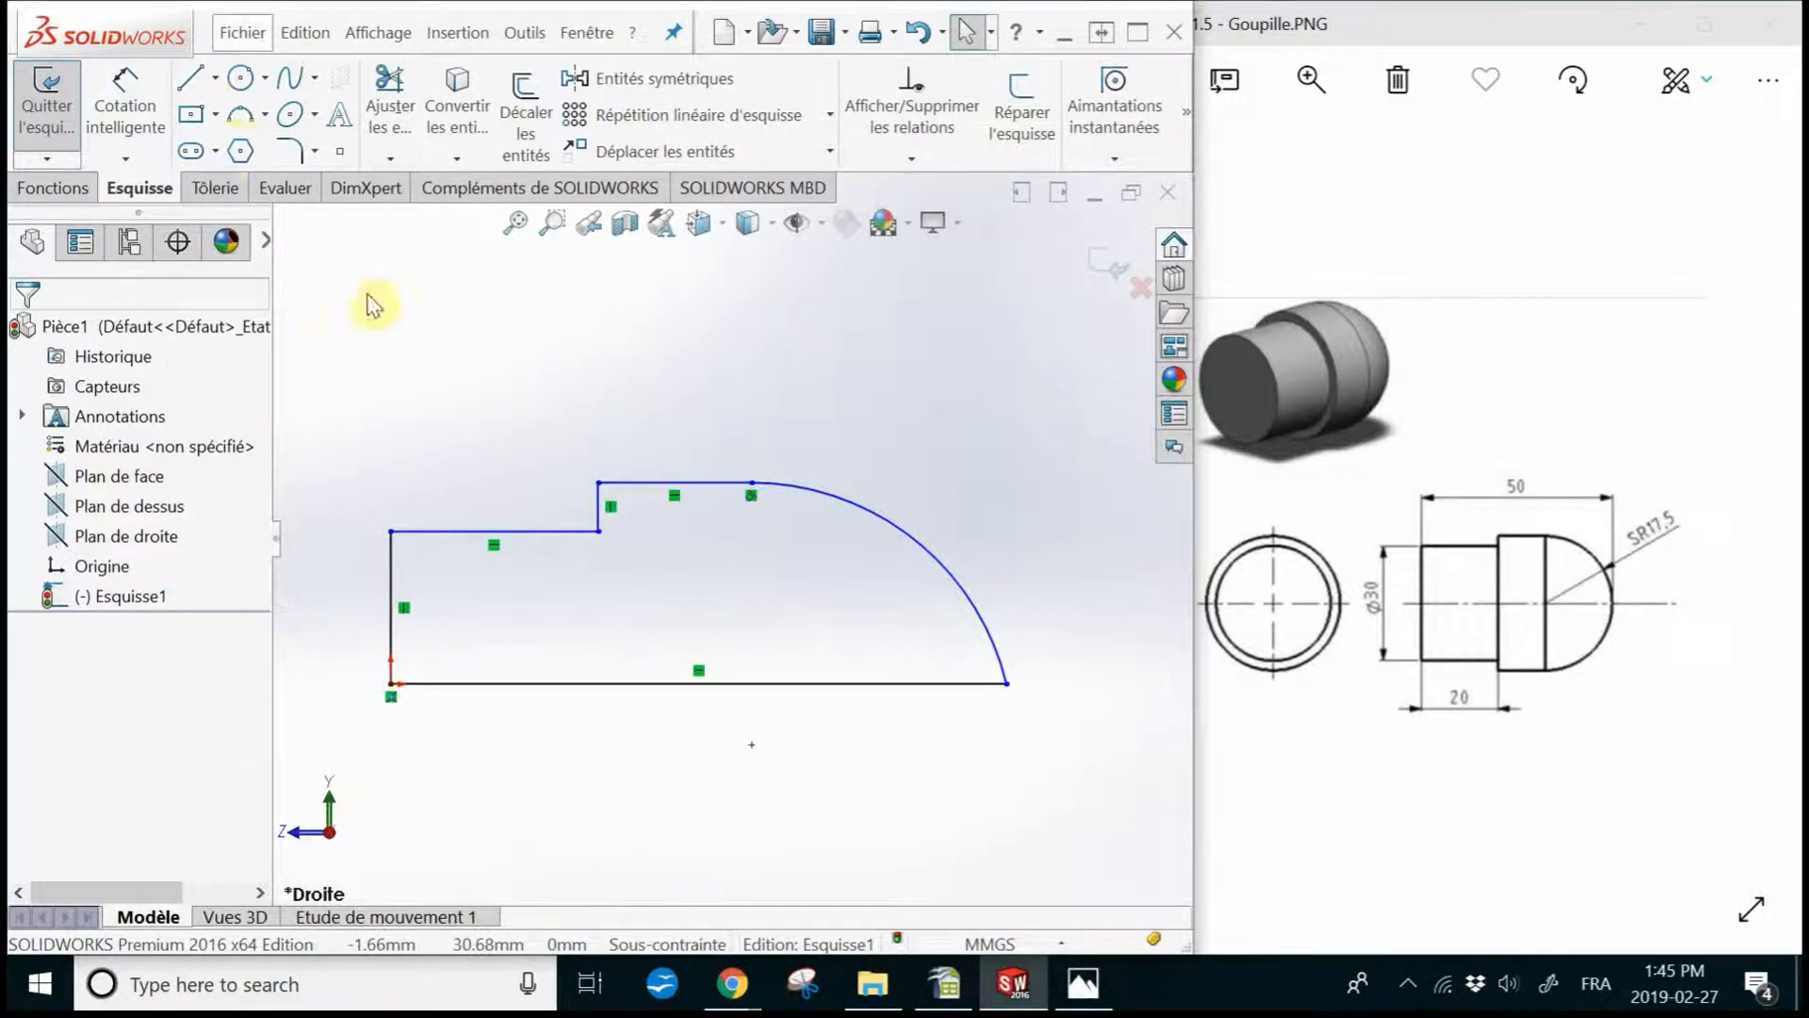
- Dimension the distance between the upper horizontal line and the base line and set it to 17.5 mm
click(126, 85)
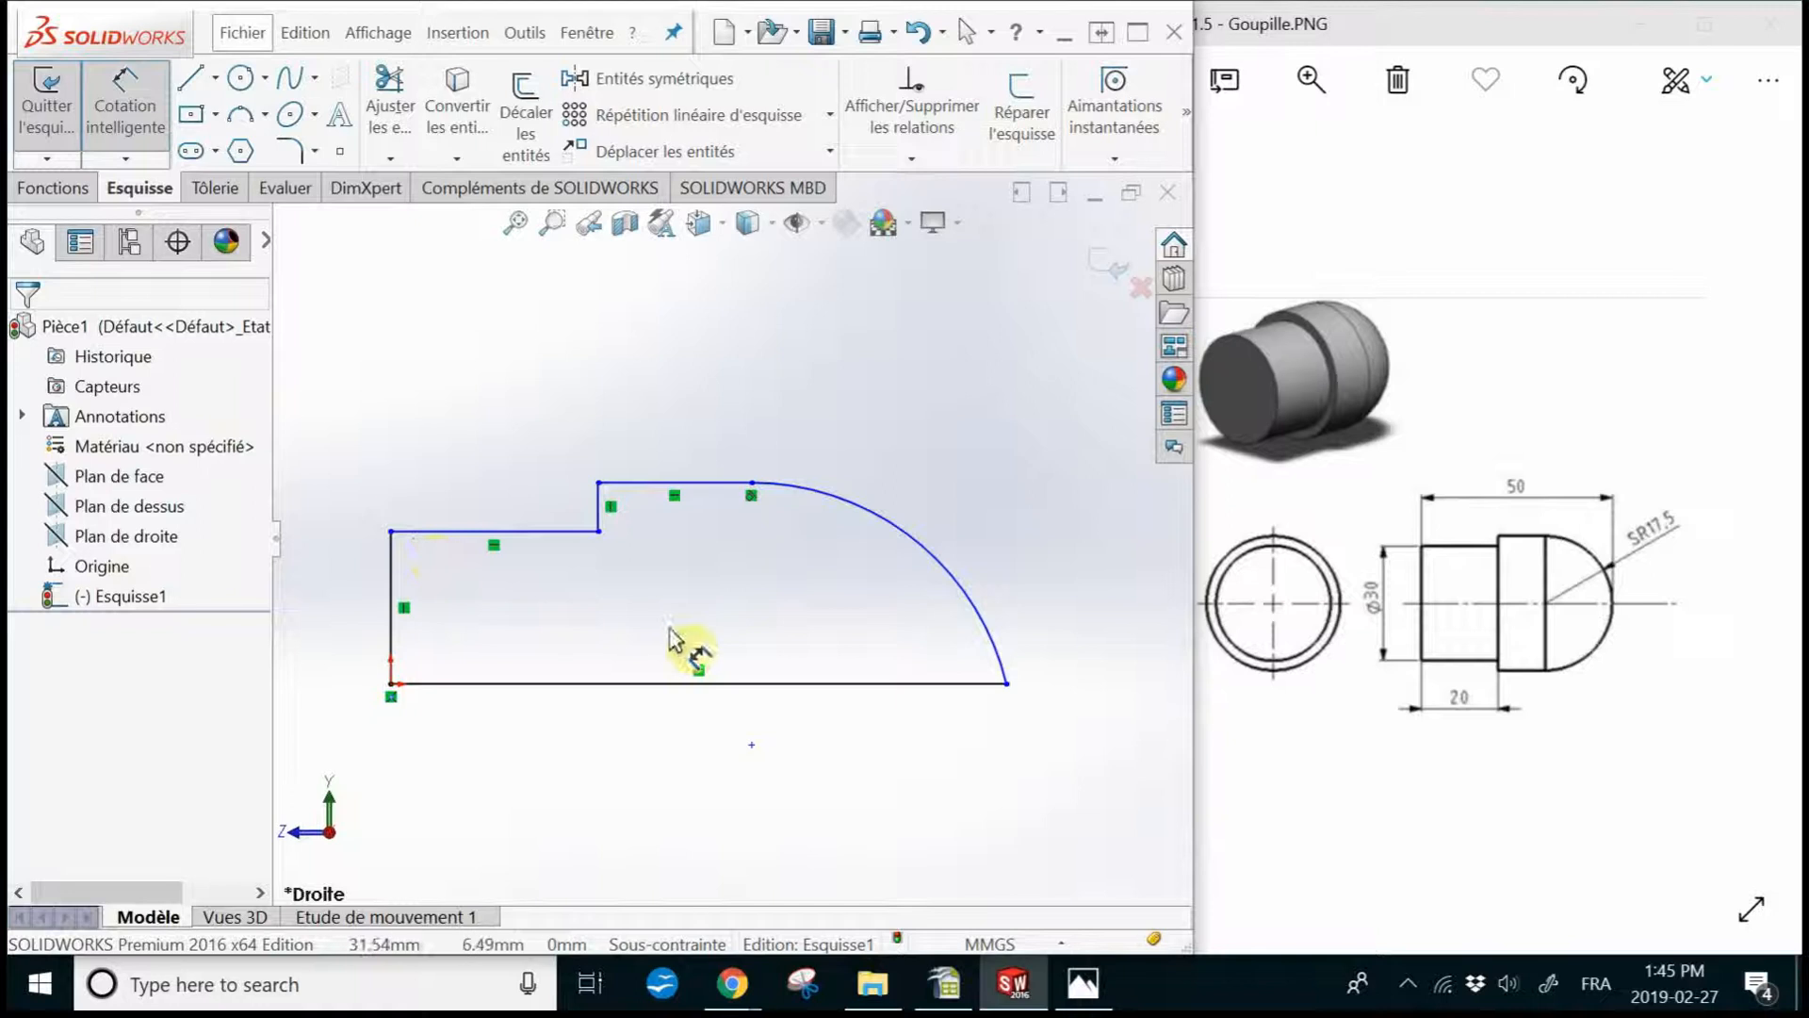
click(716, 483)
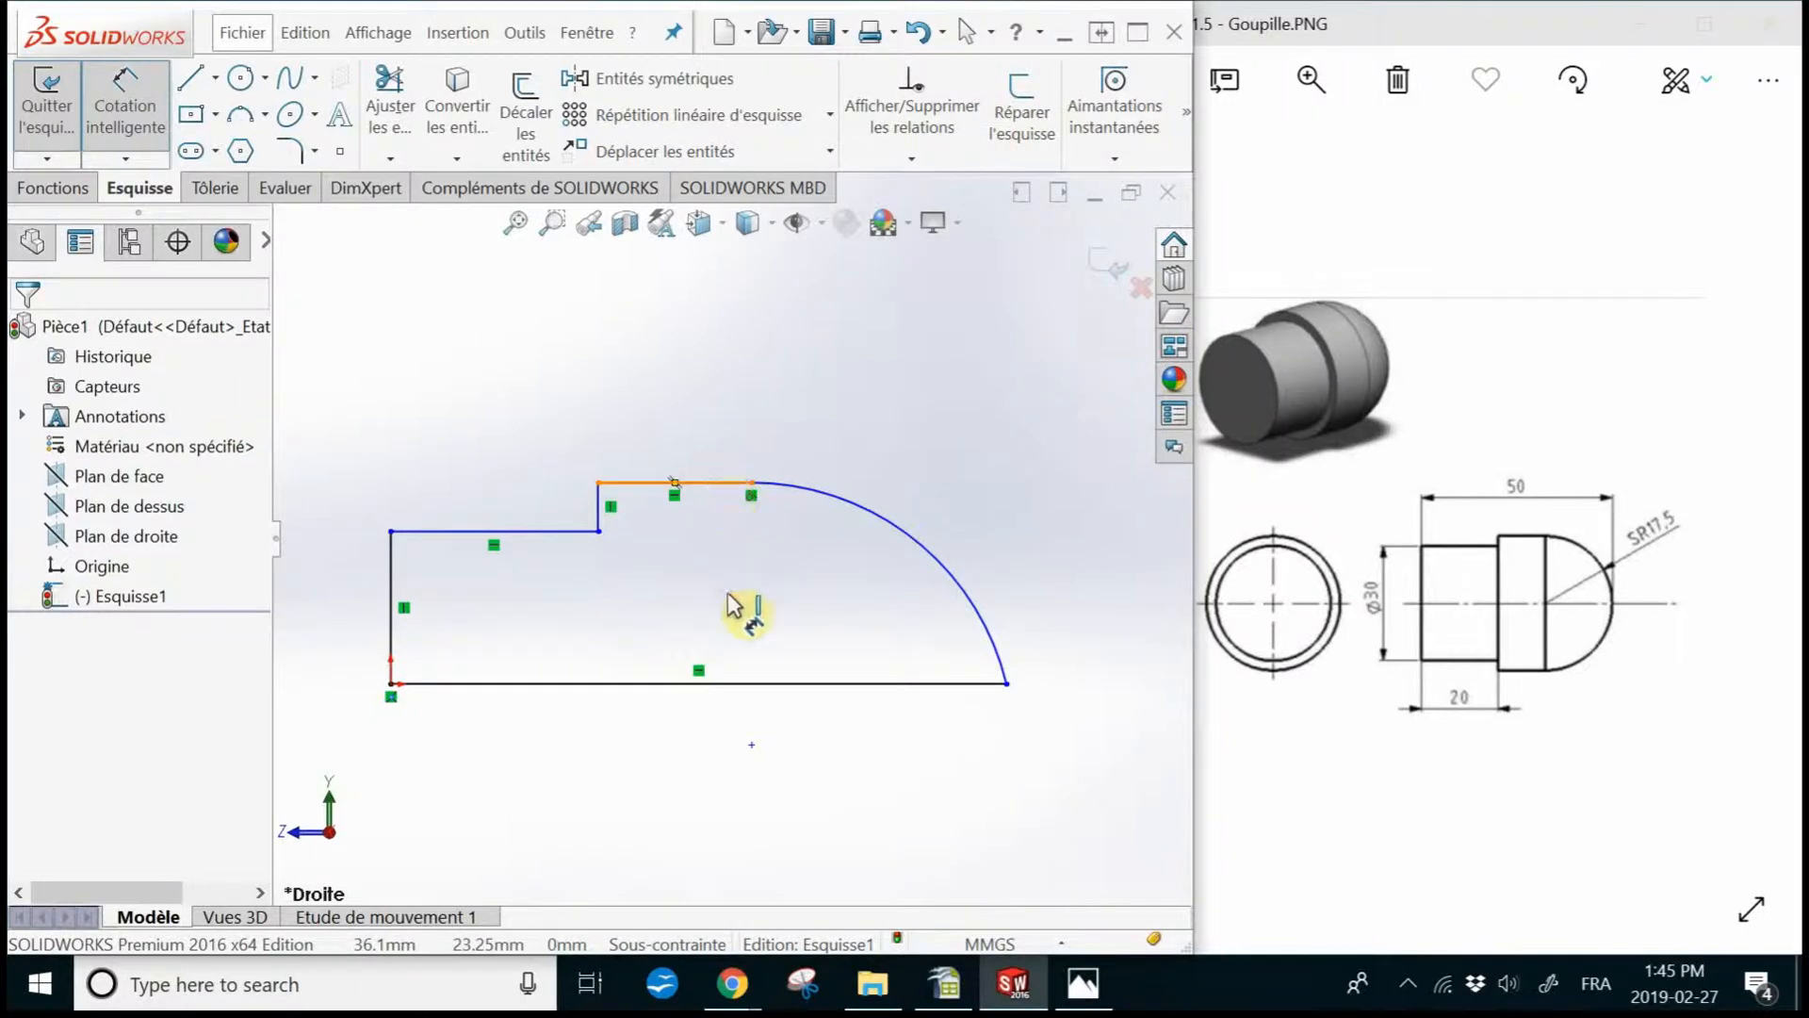
click(744, 684)
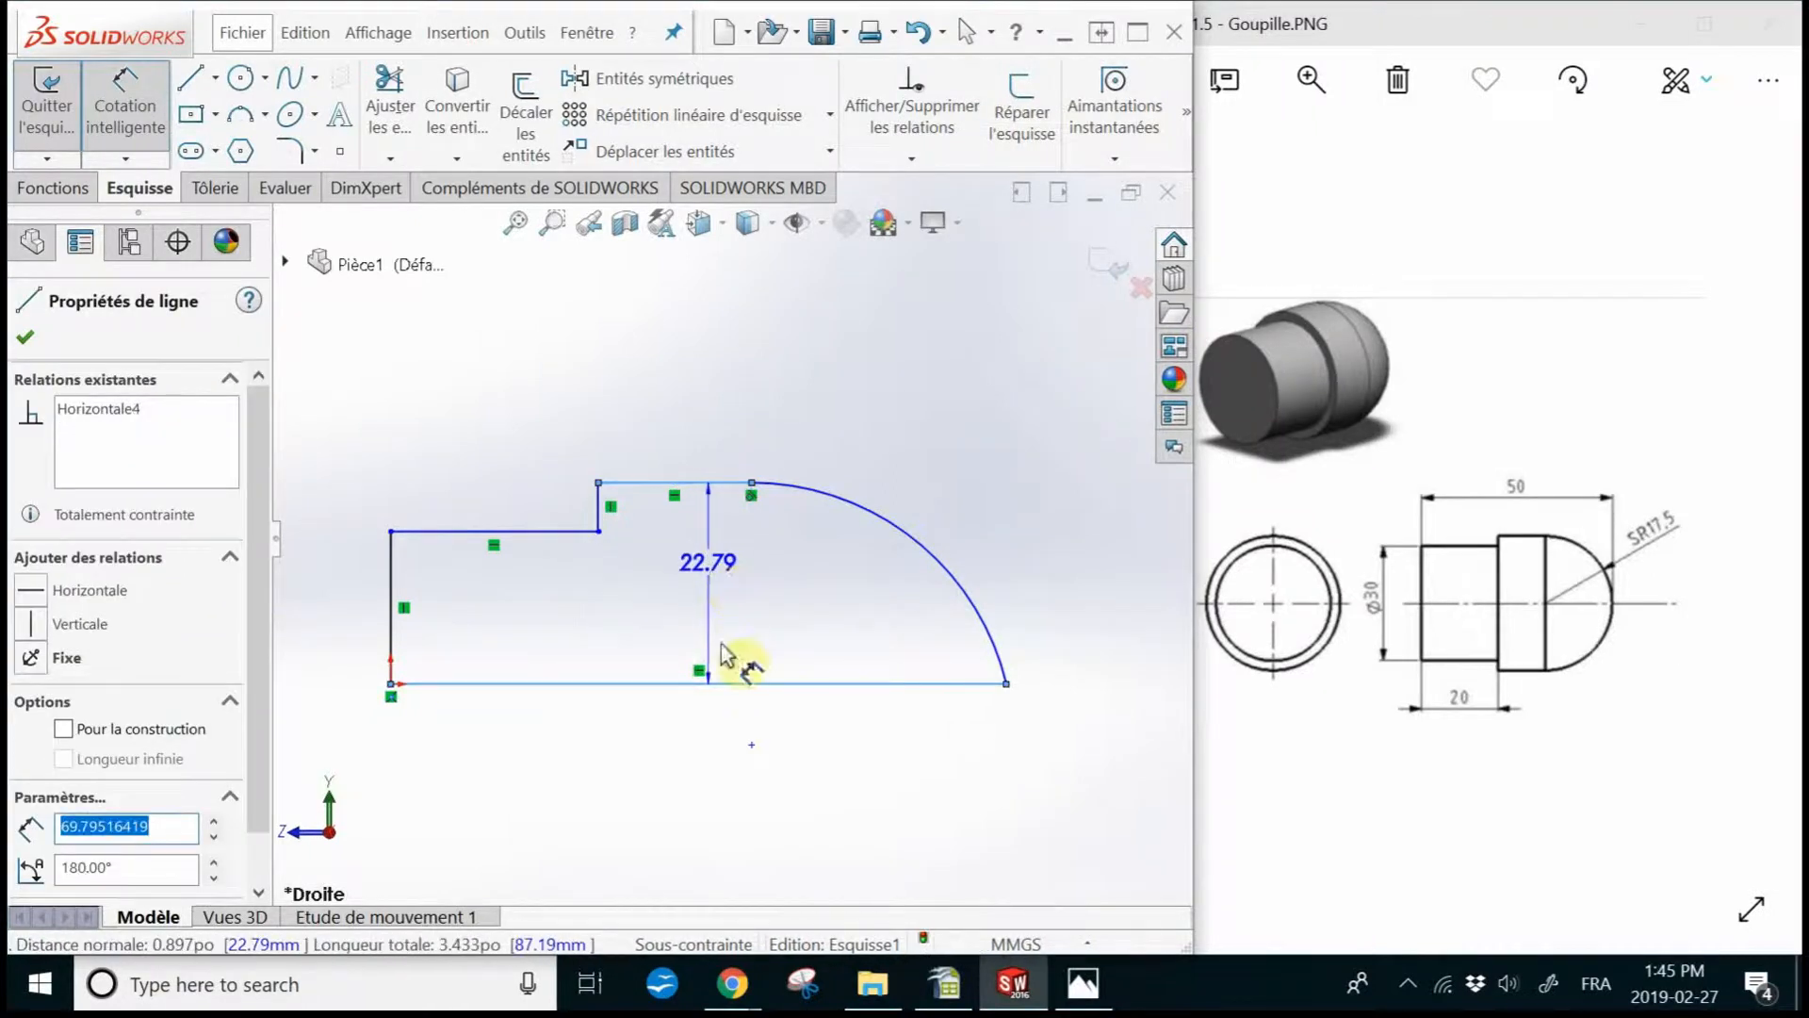
click(707, 411)
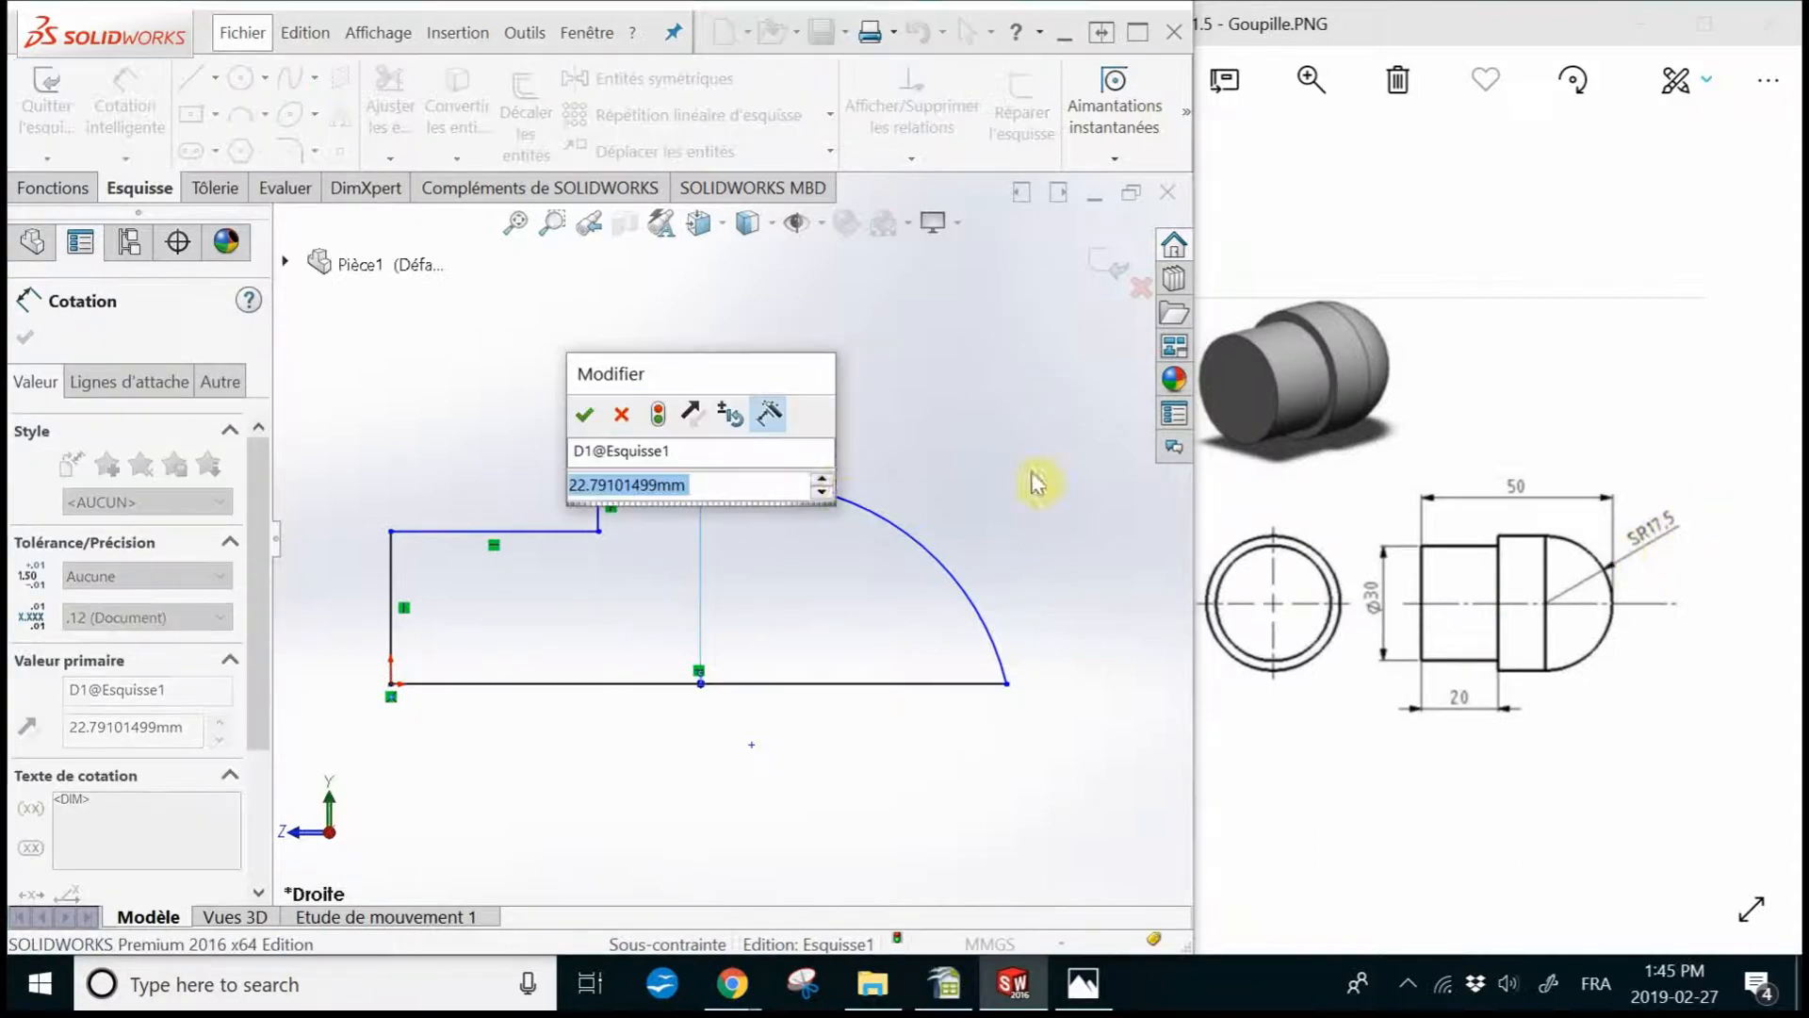
text(17)
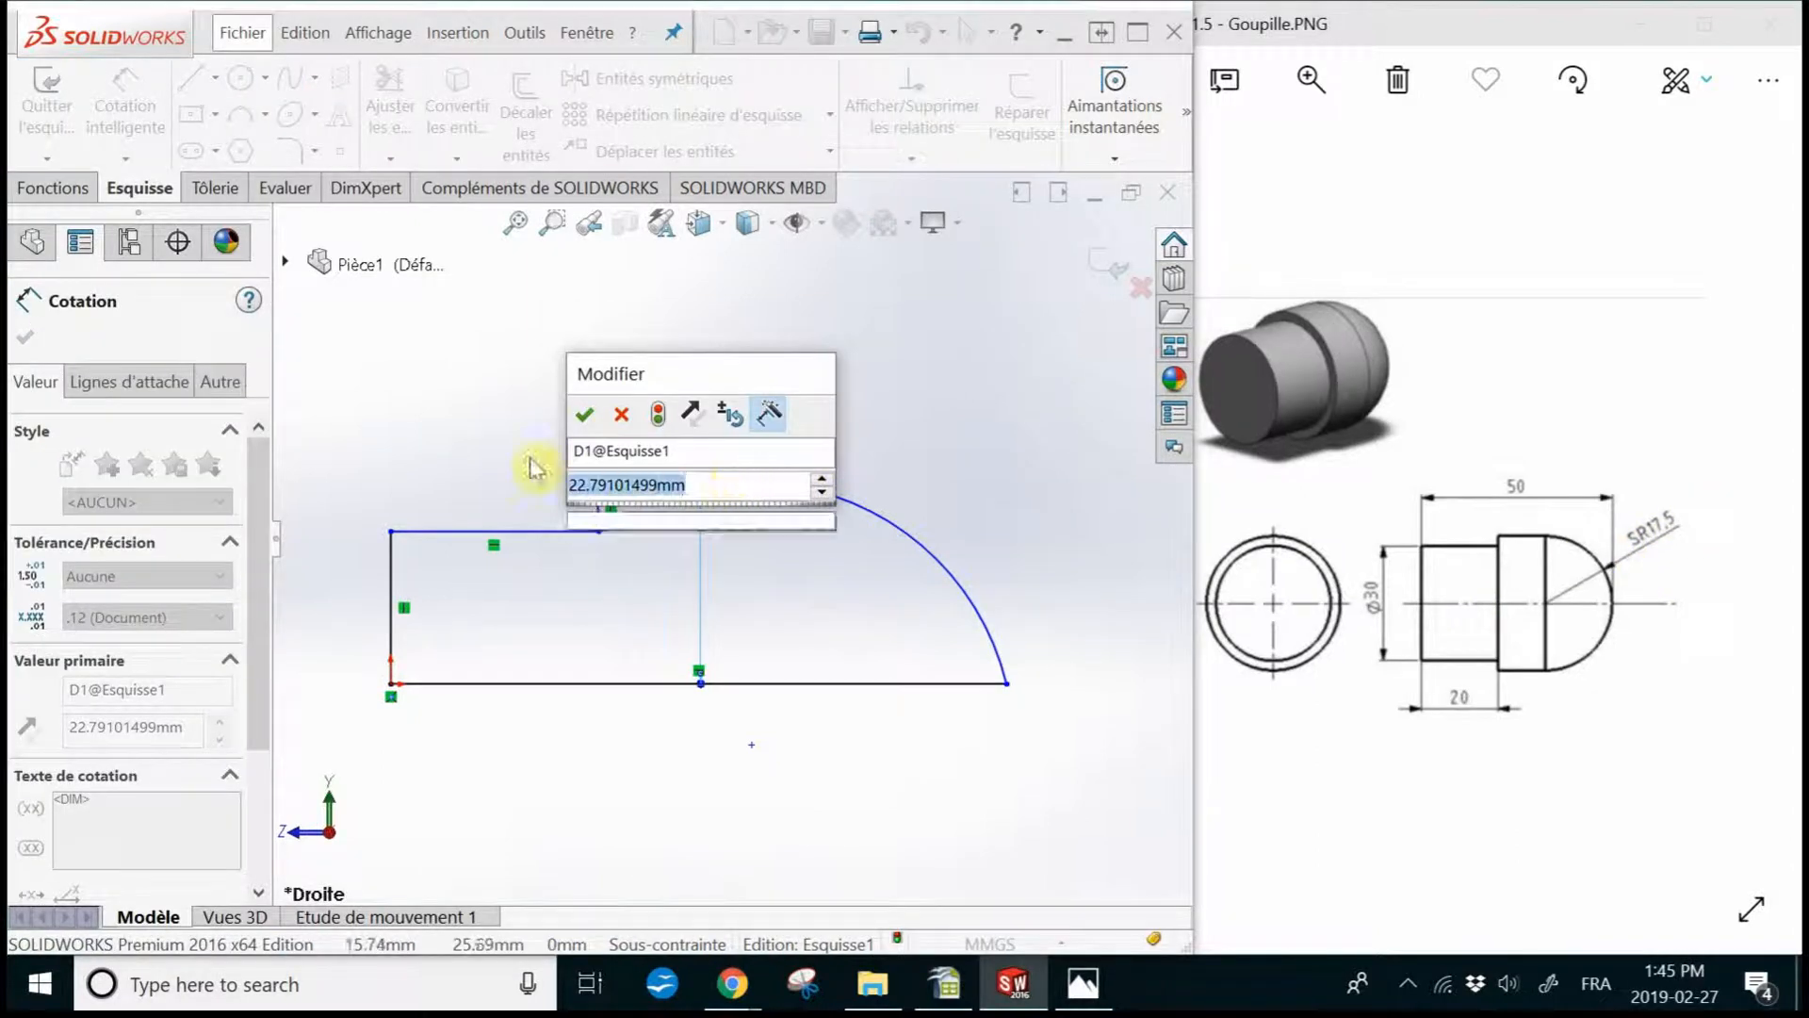
text(.5)
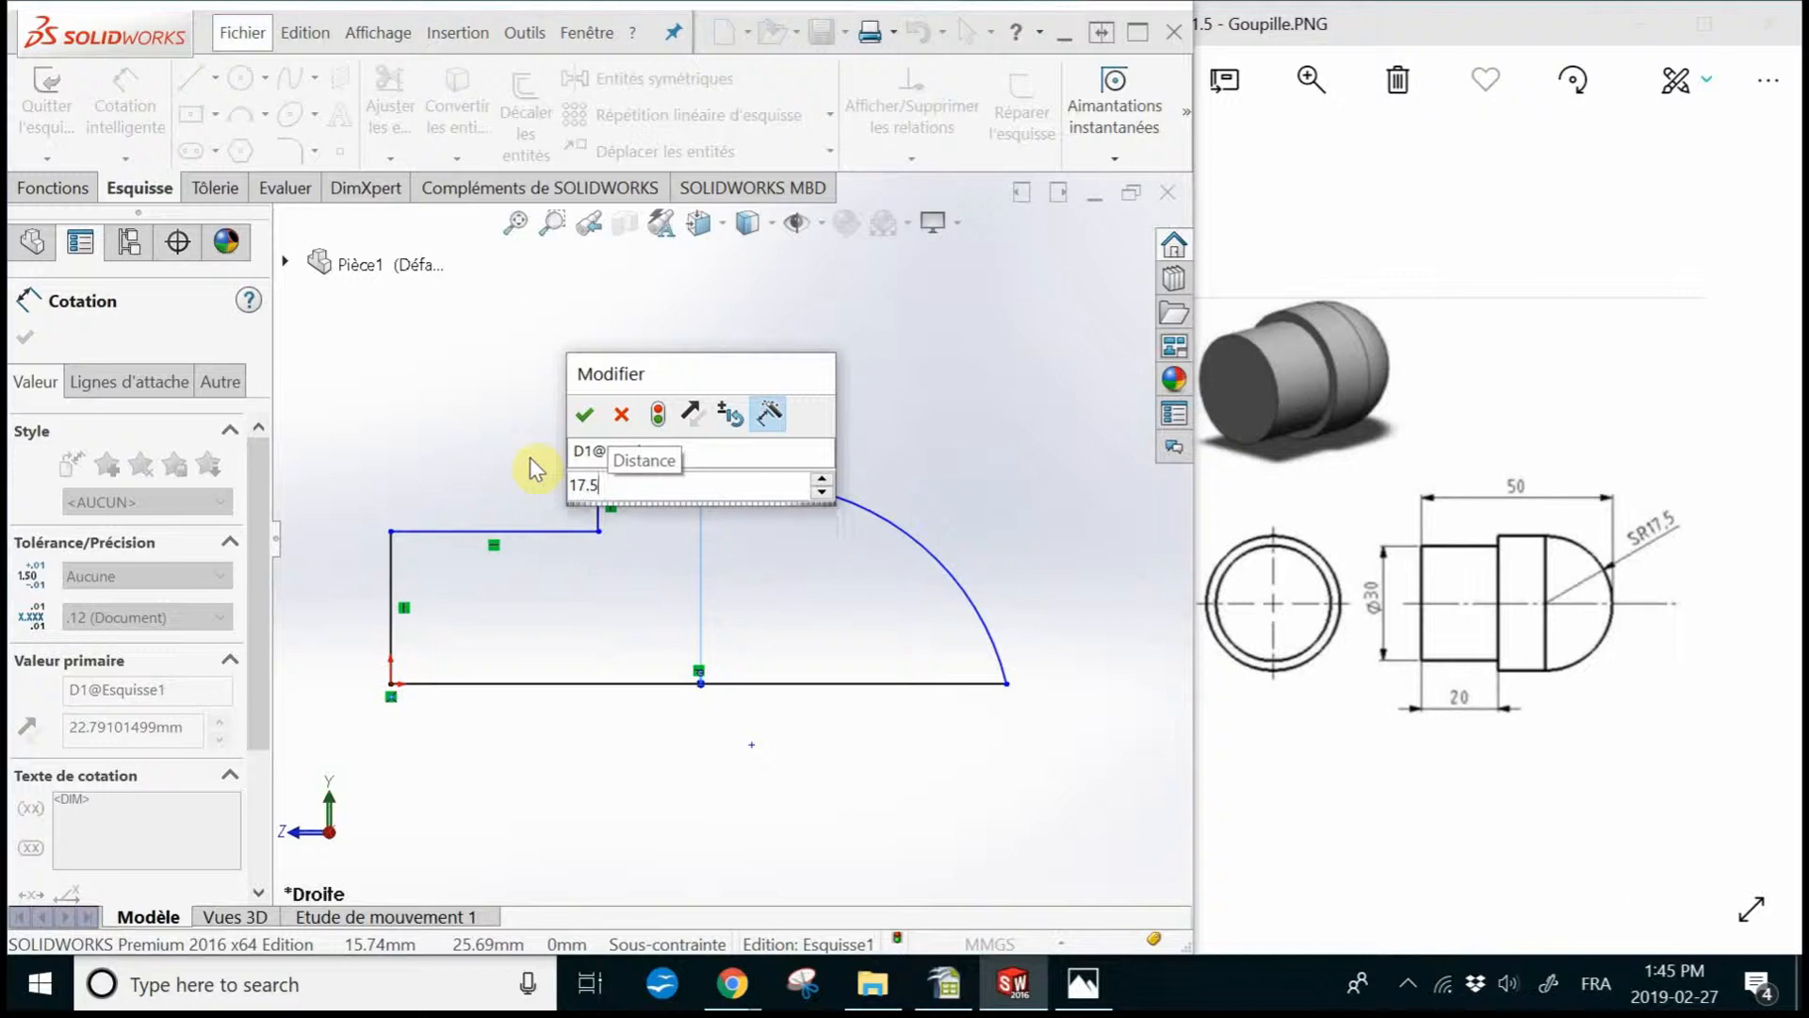
key(Return)
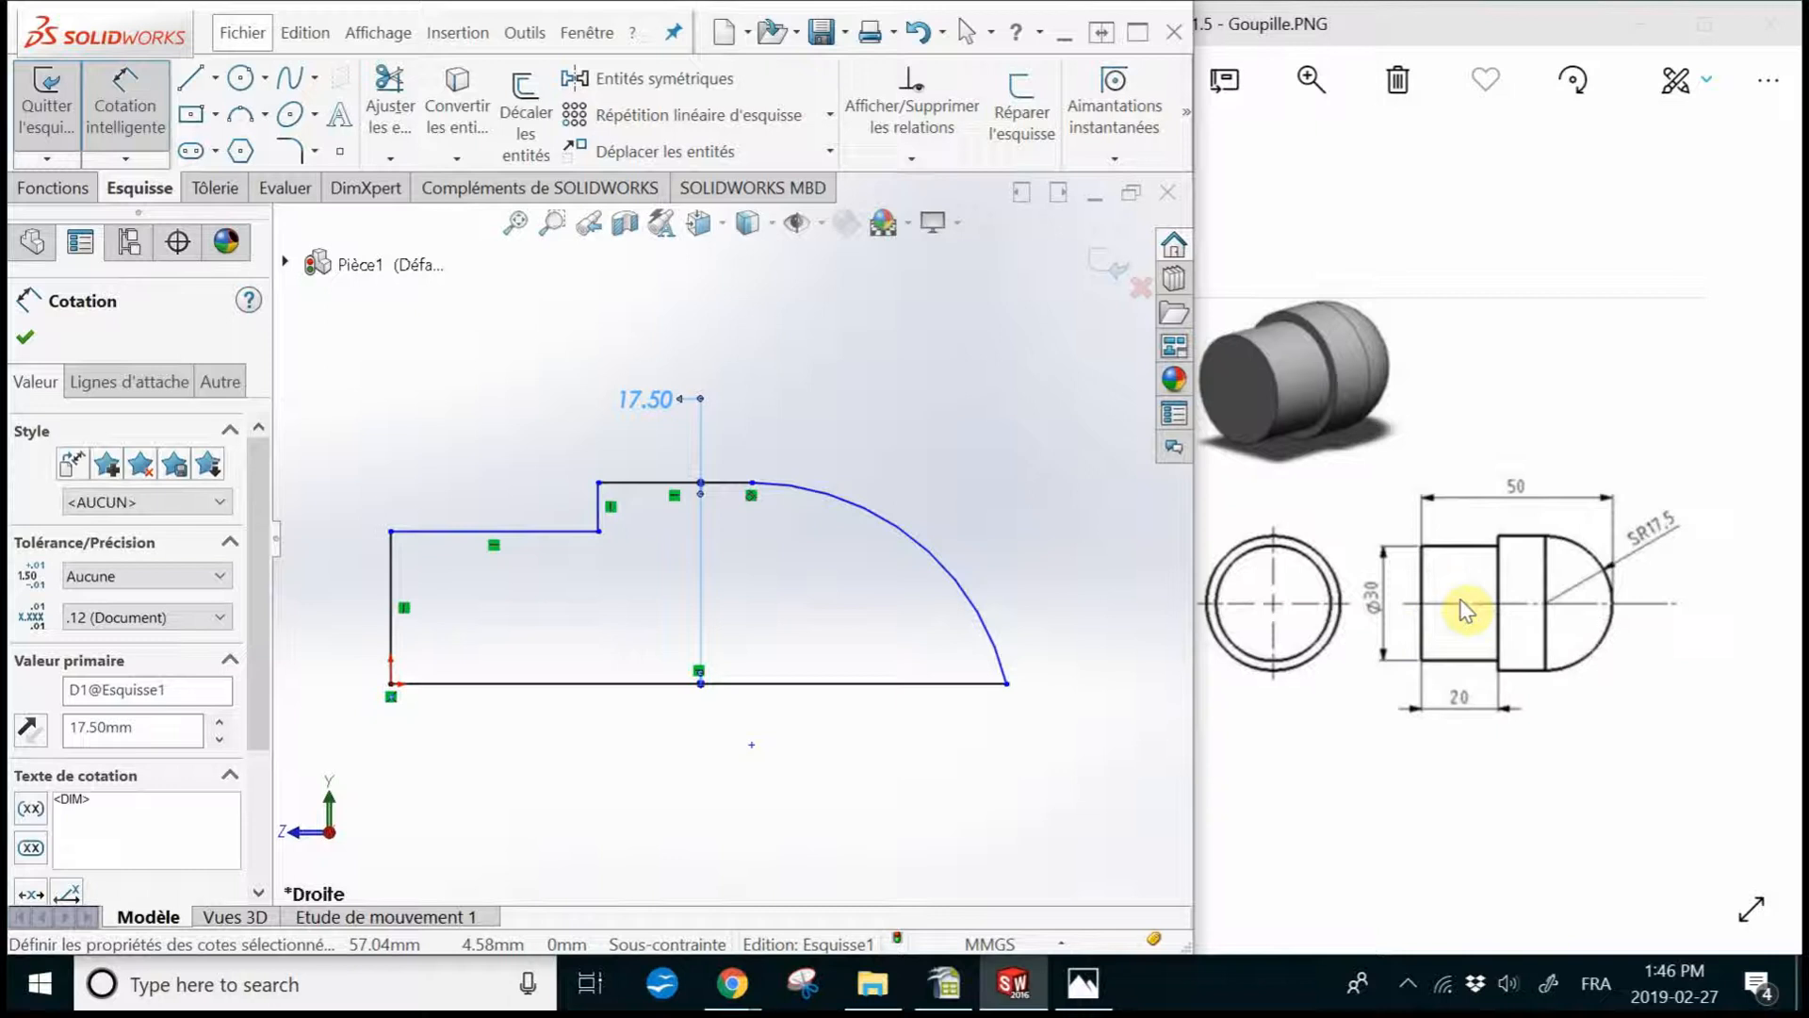
- Dimension the distance between the lower stepped horizontal line and the base line and set it to 15 mm
click(544, 534)
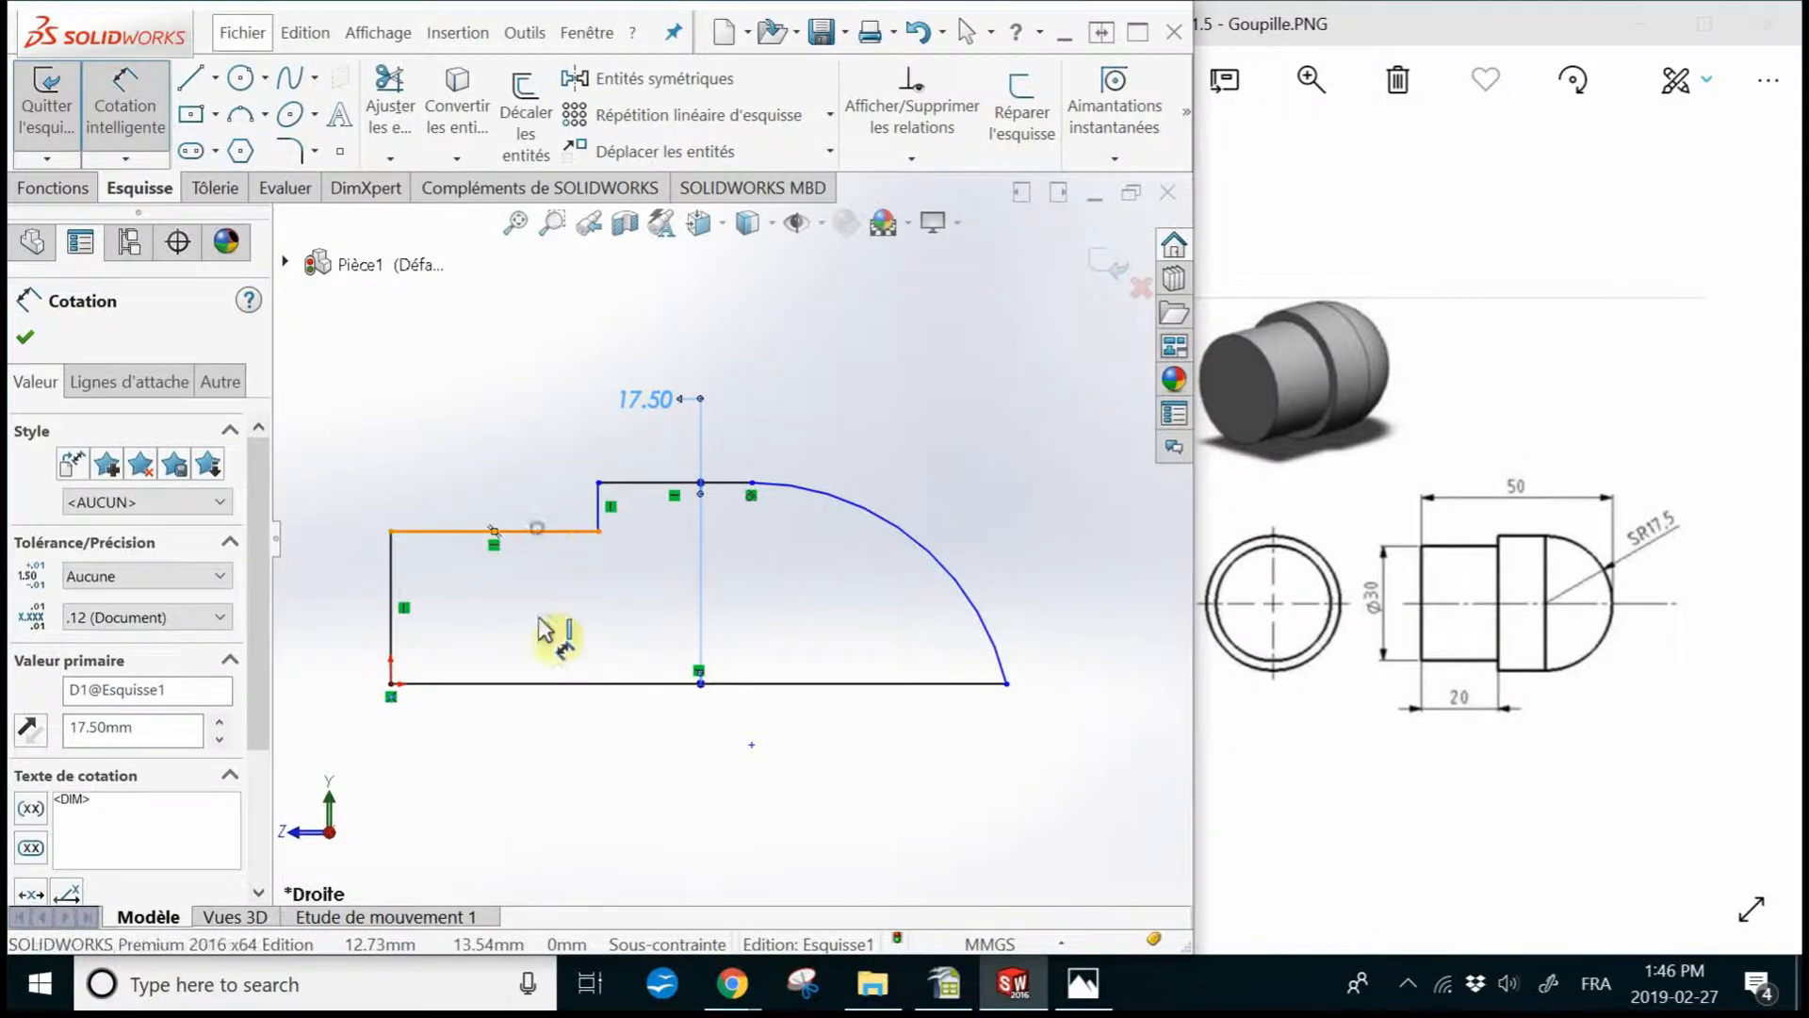
click(554, 685)
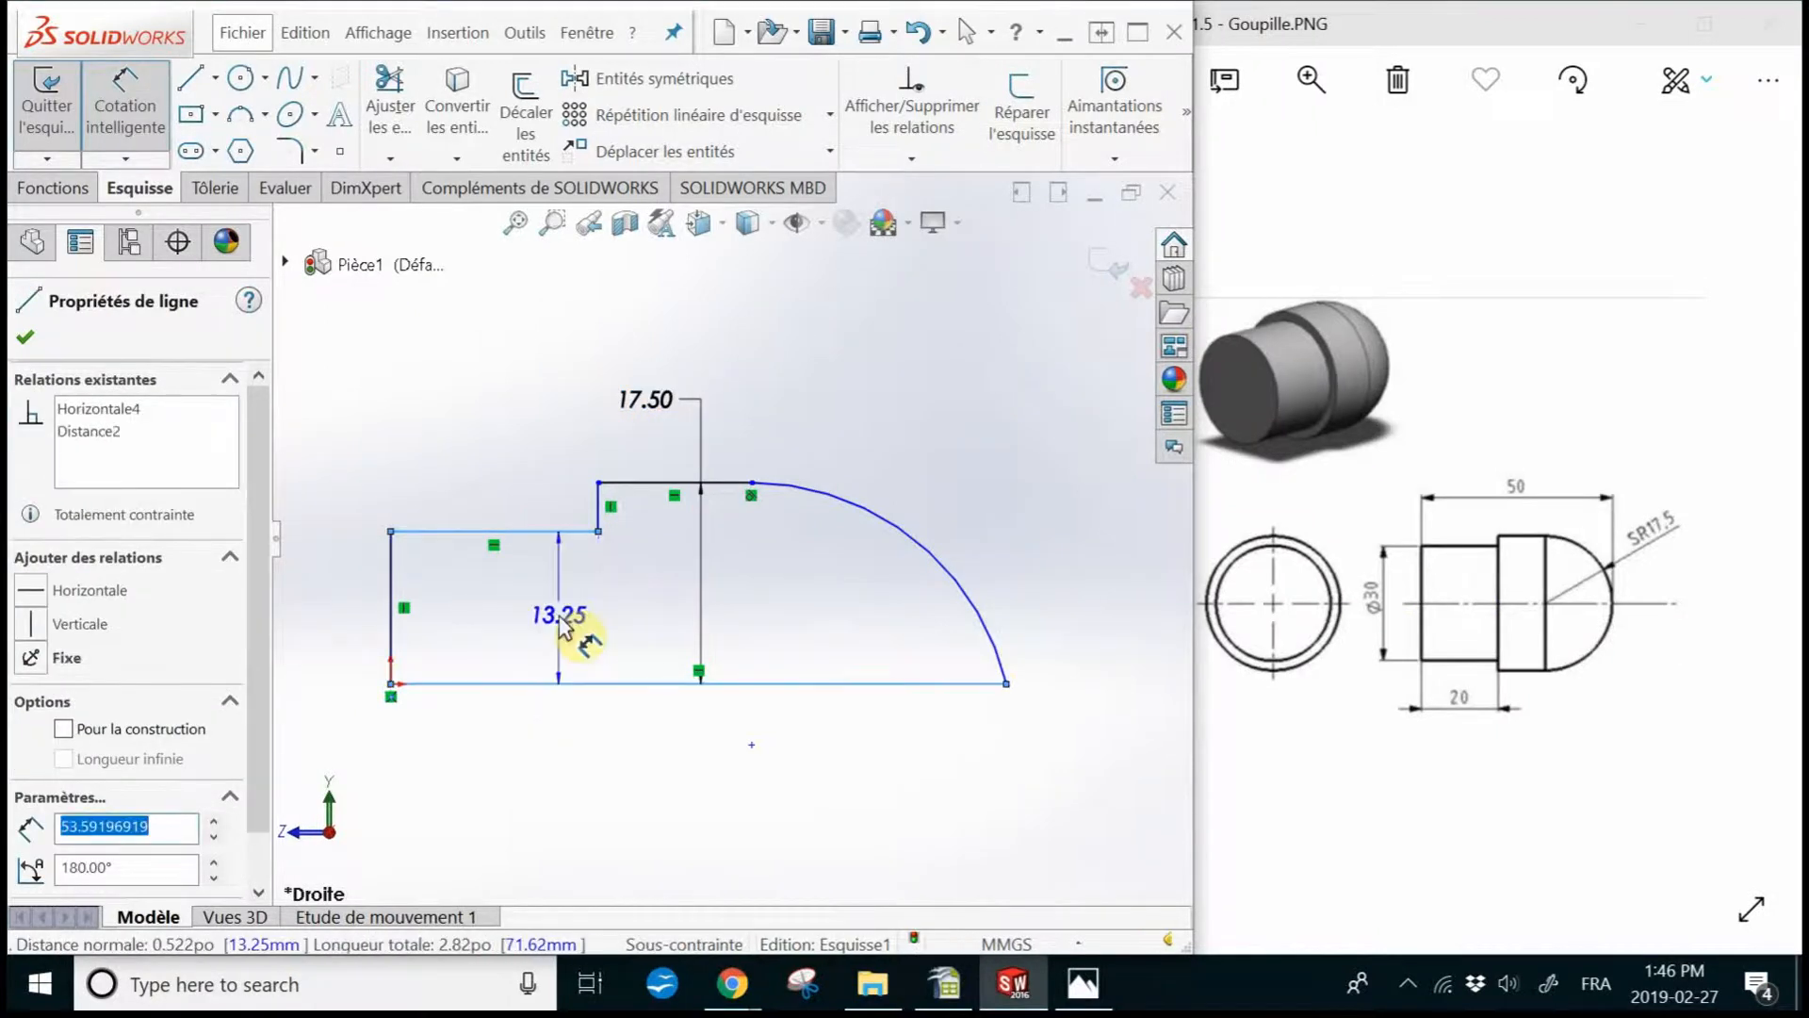
click(563, 622)
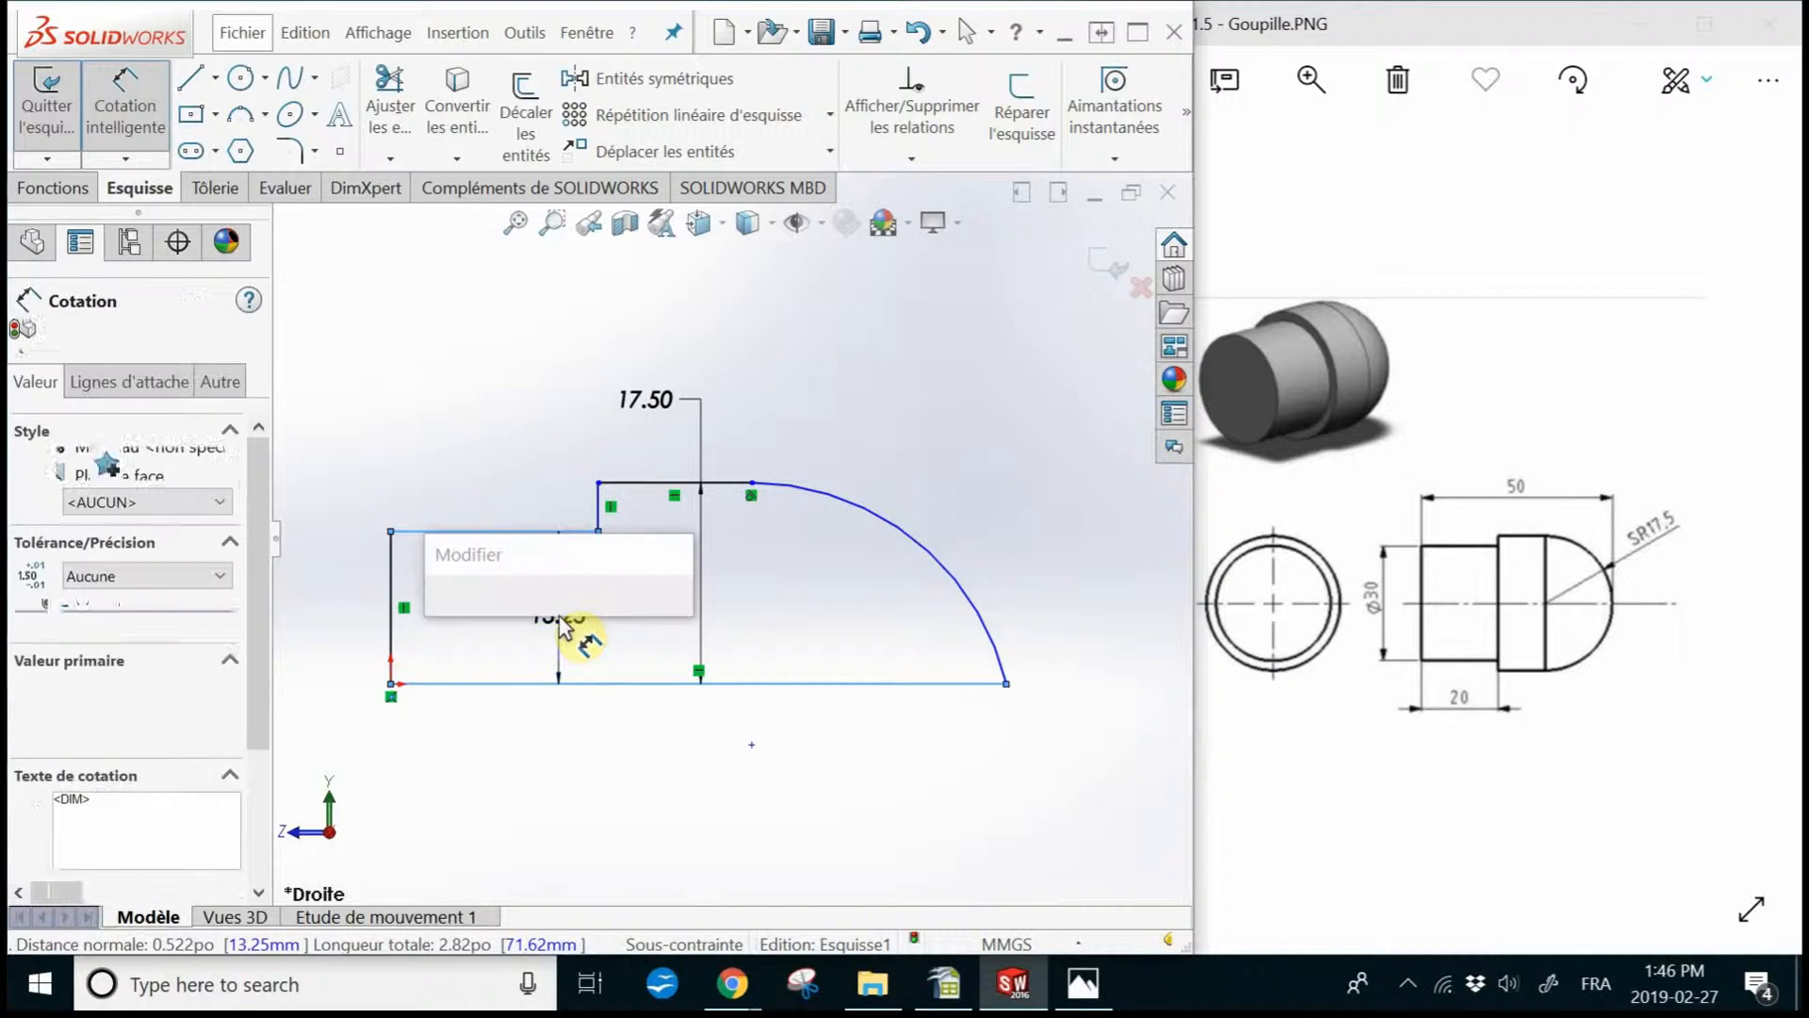
text(15)
key(Return)
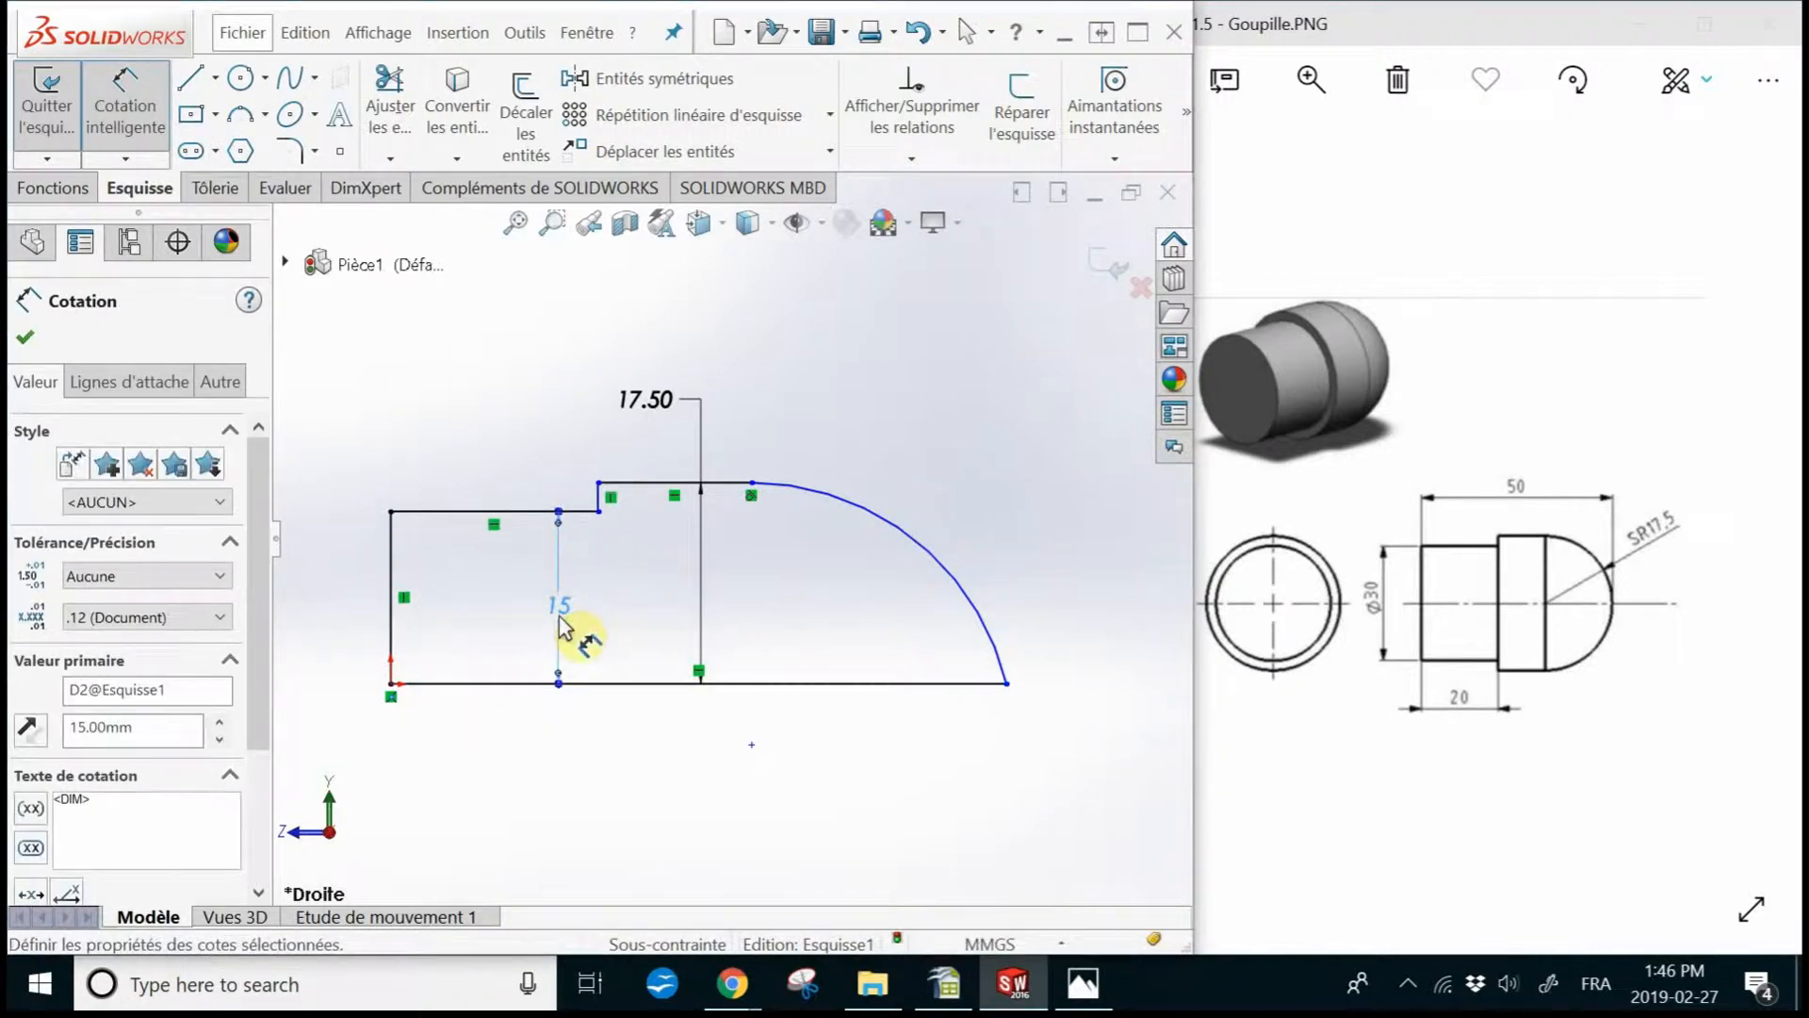
key(Escape)
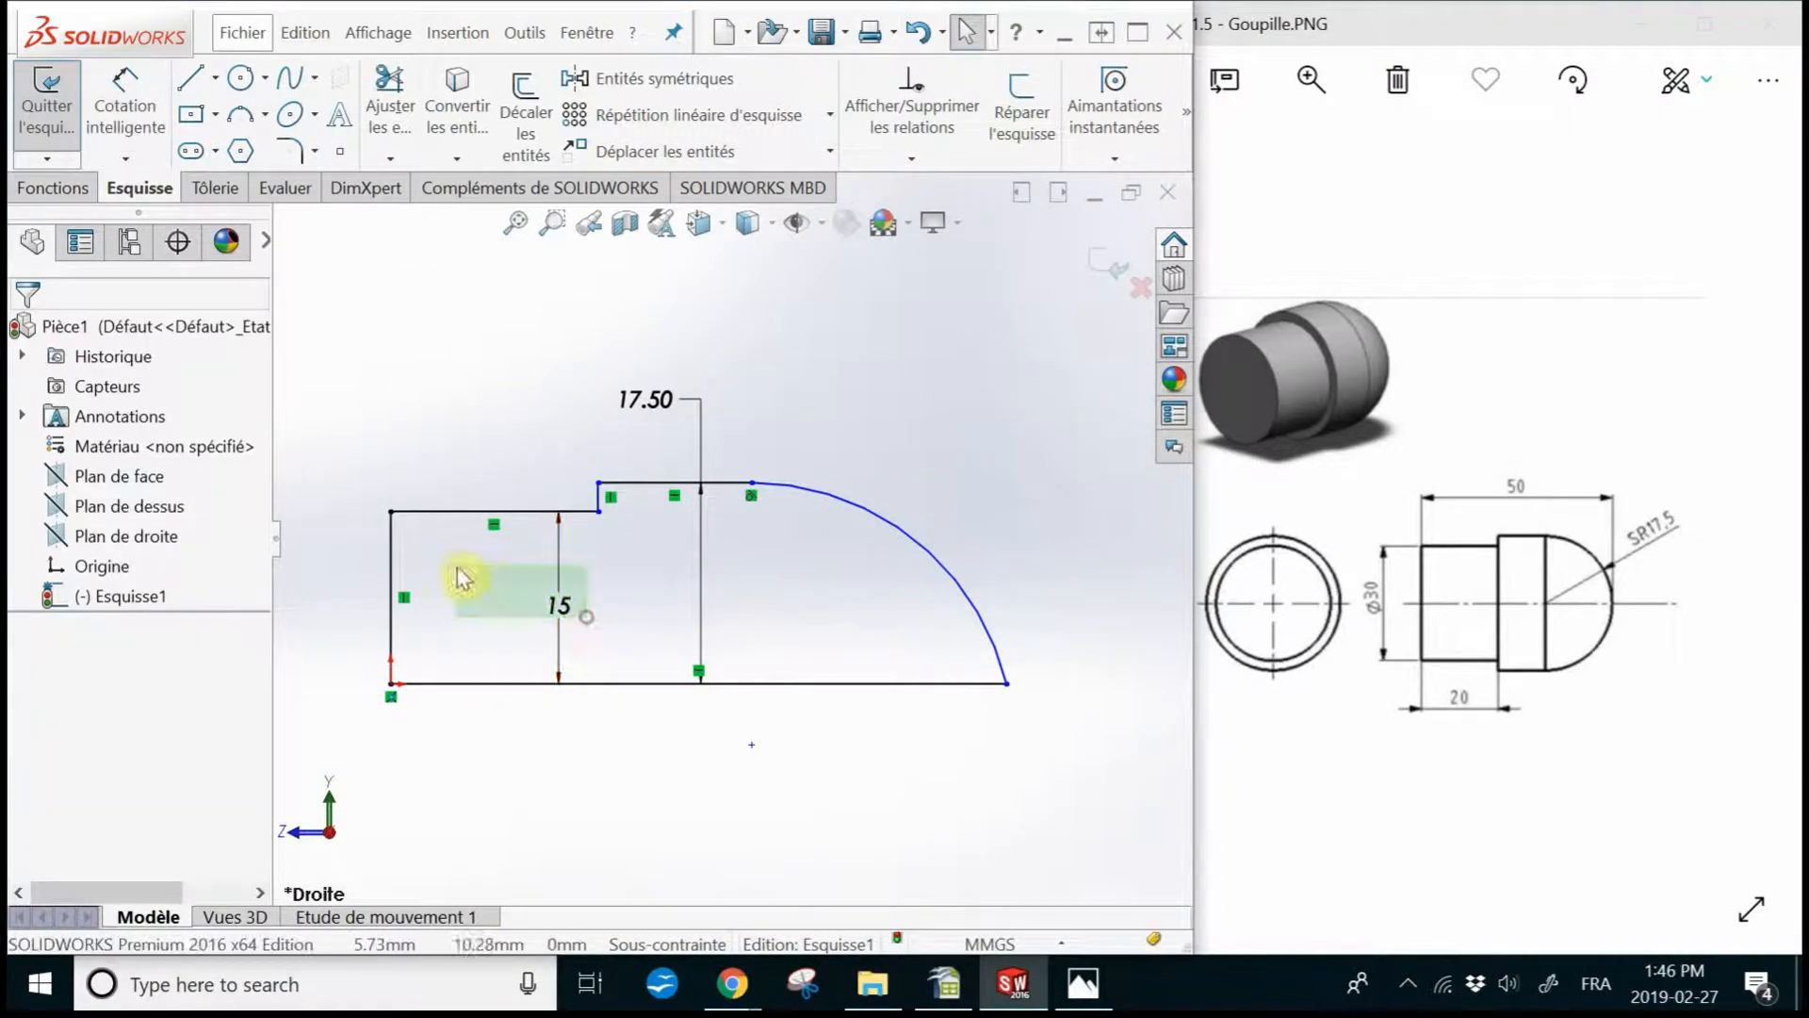
- Delete the 15 mm dimension of the narrow section
click(551, 611)
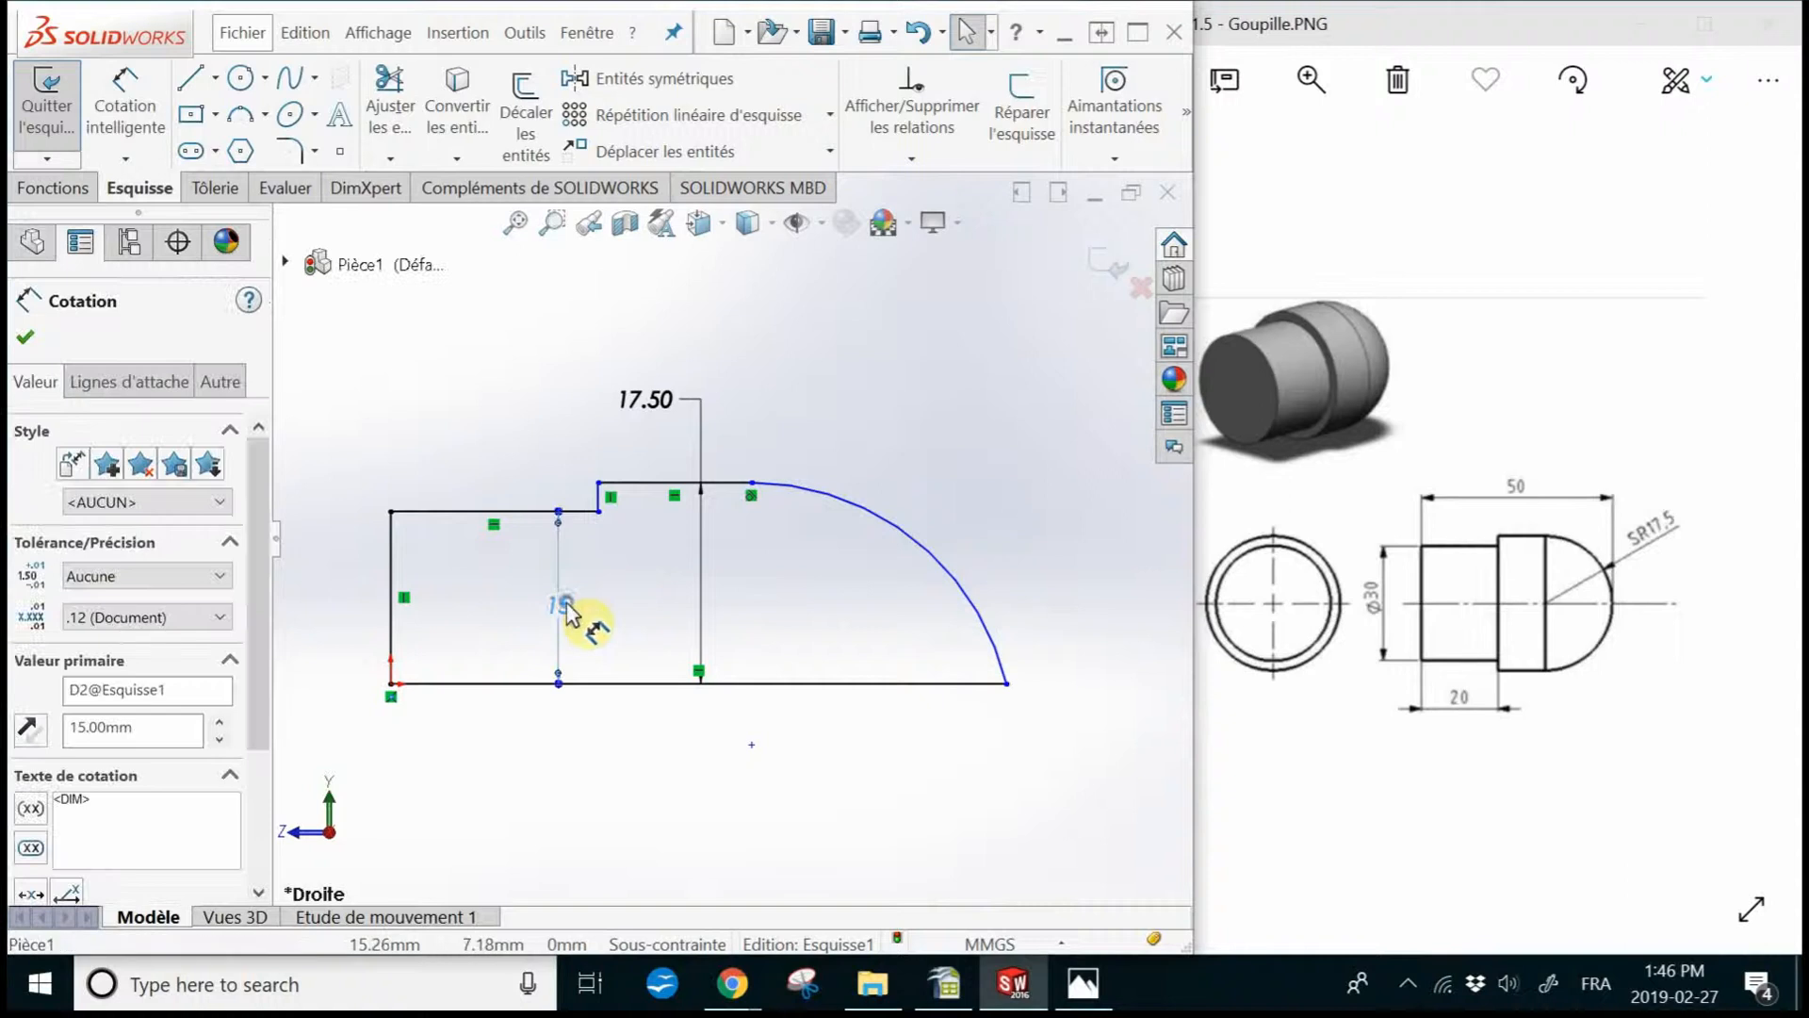
right_click(565, 605)
click(656, 646)
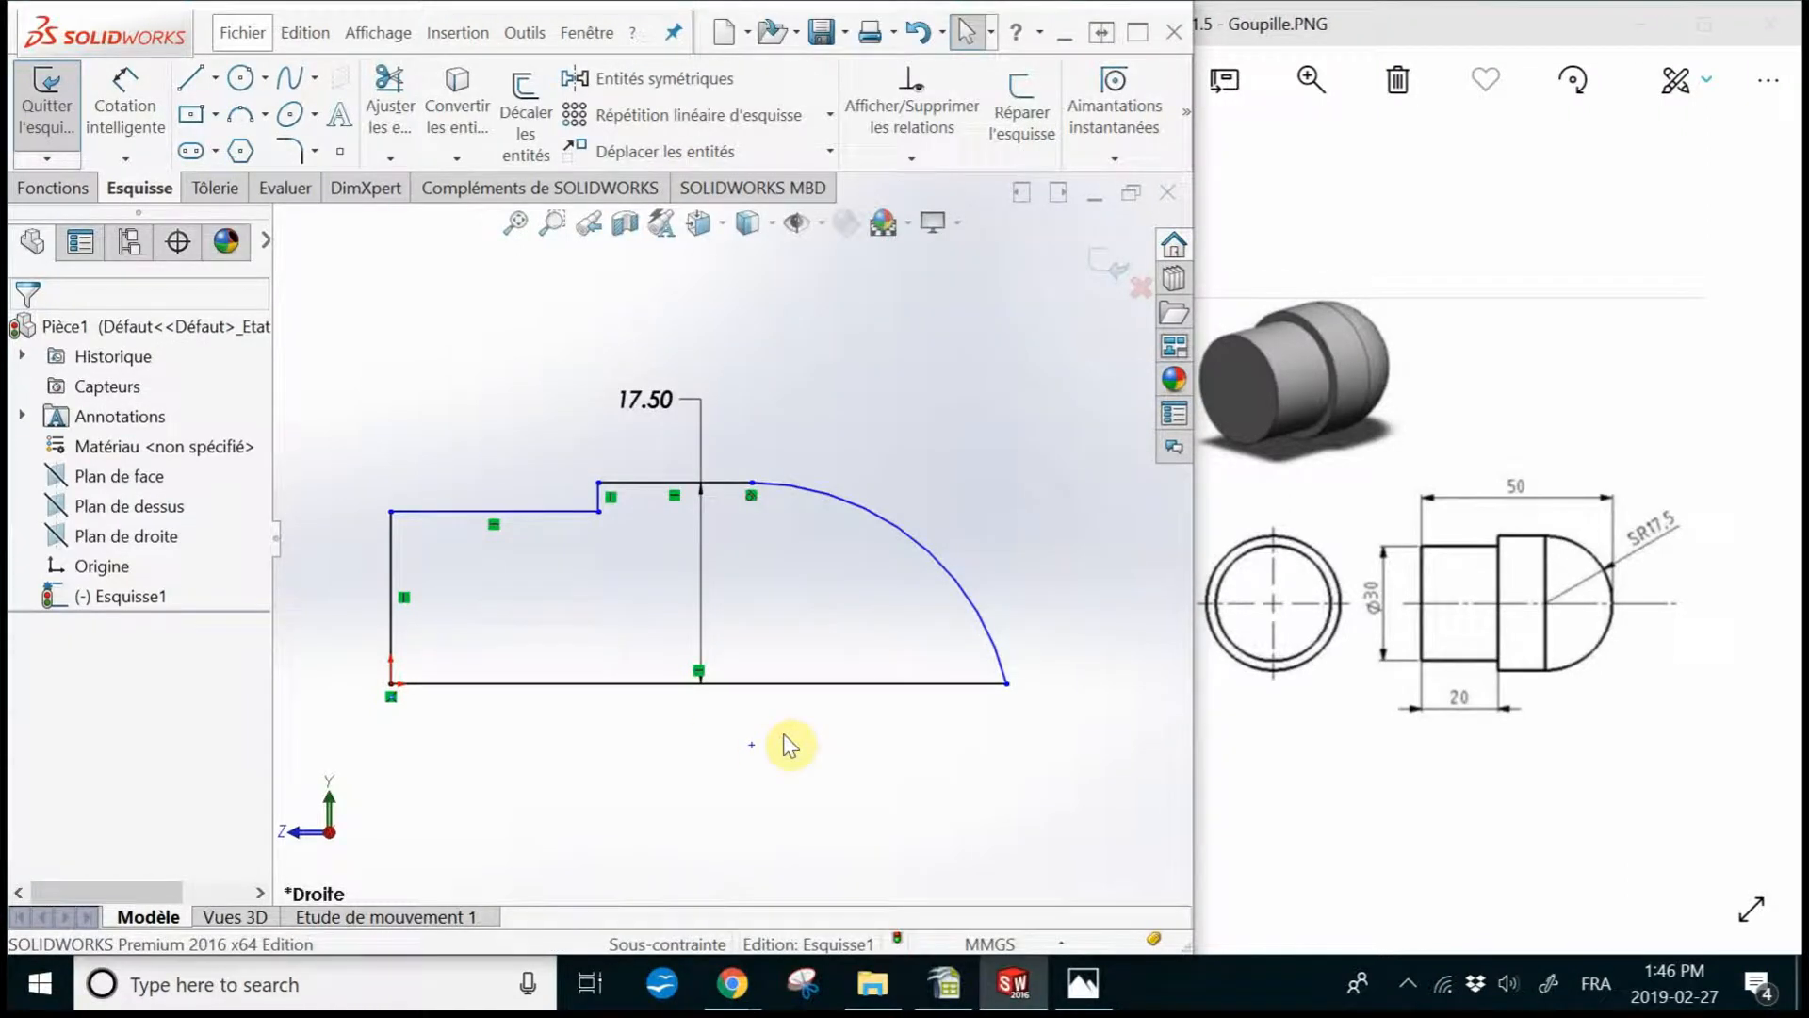
- Convert the profile's base line into a construction line to serve as the axis
click(557, 682)
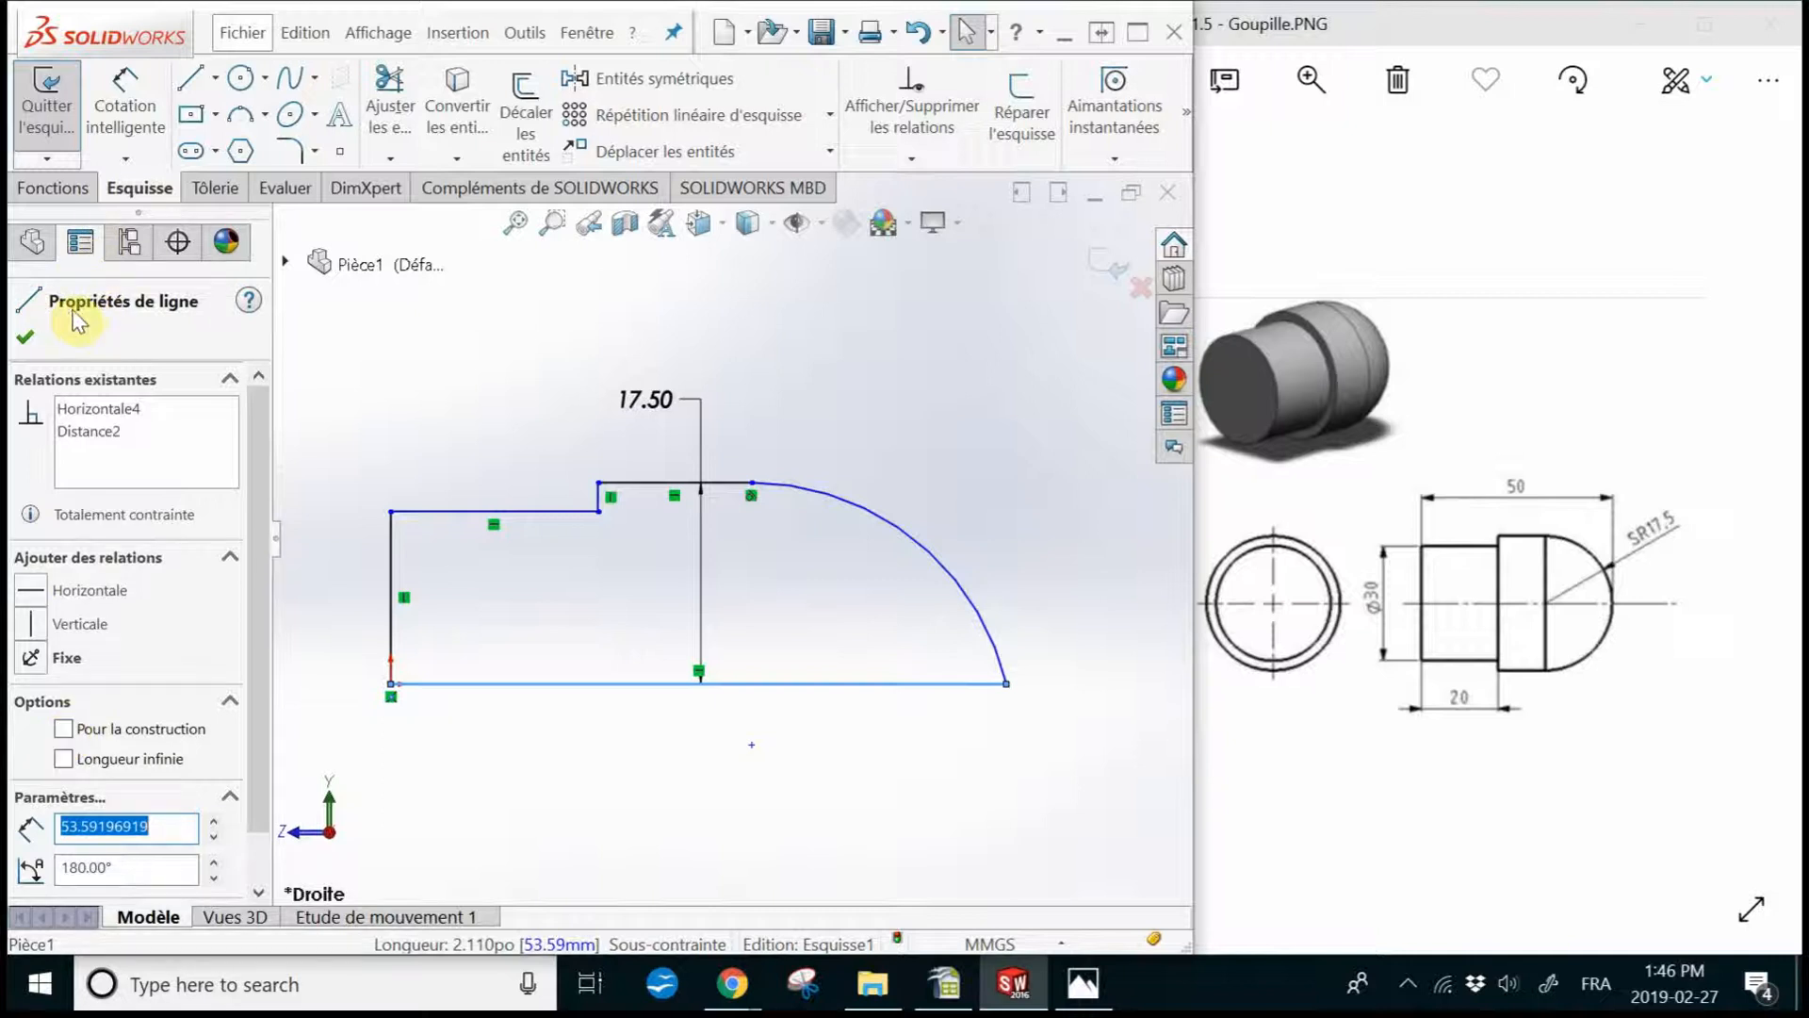
click(63, 730)
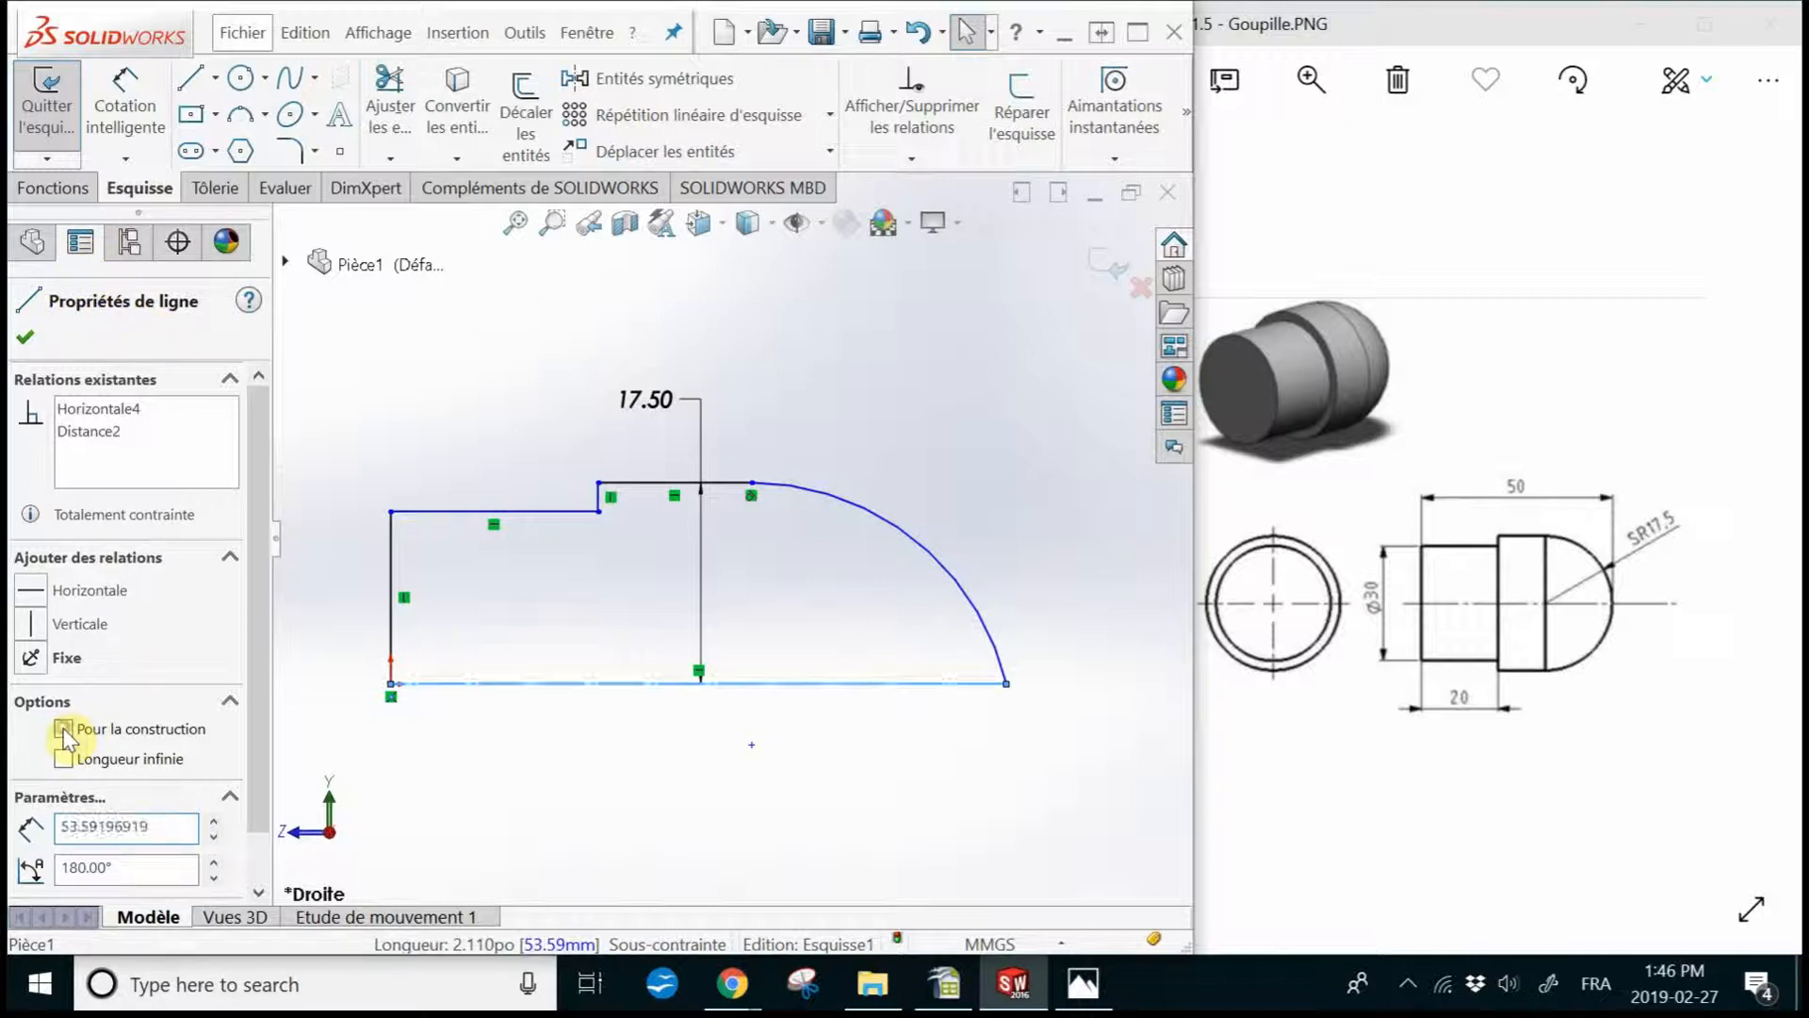
click(751, 771)
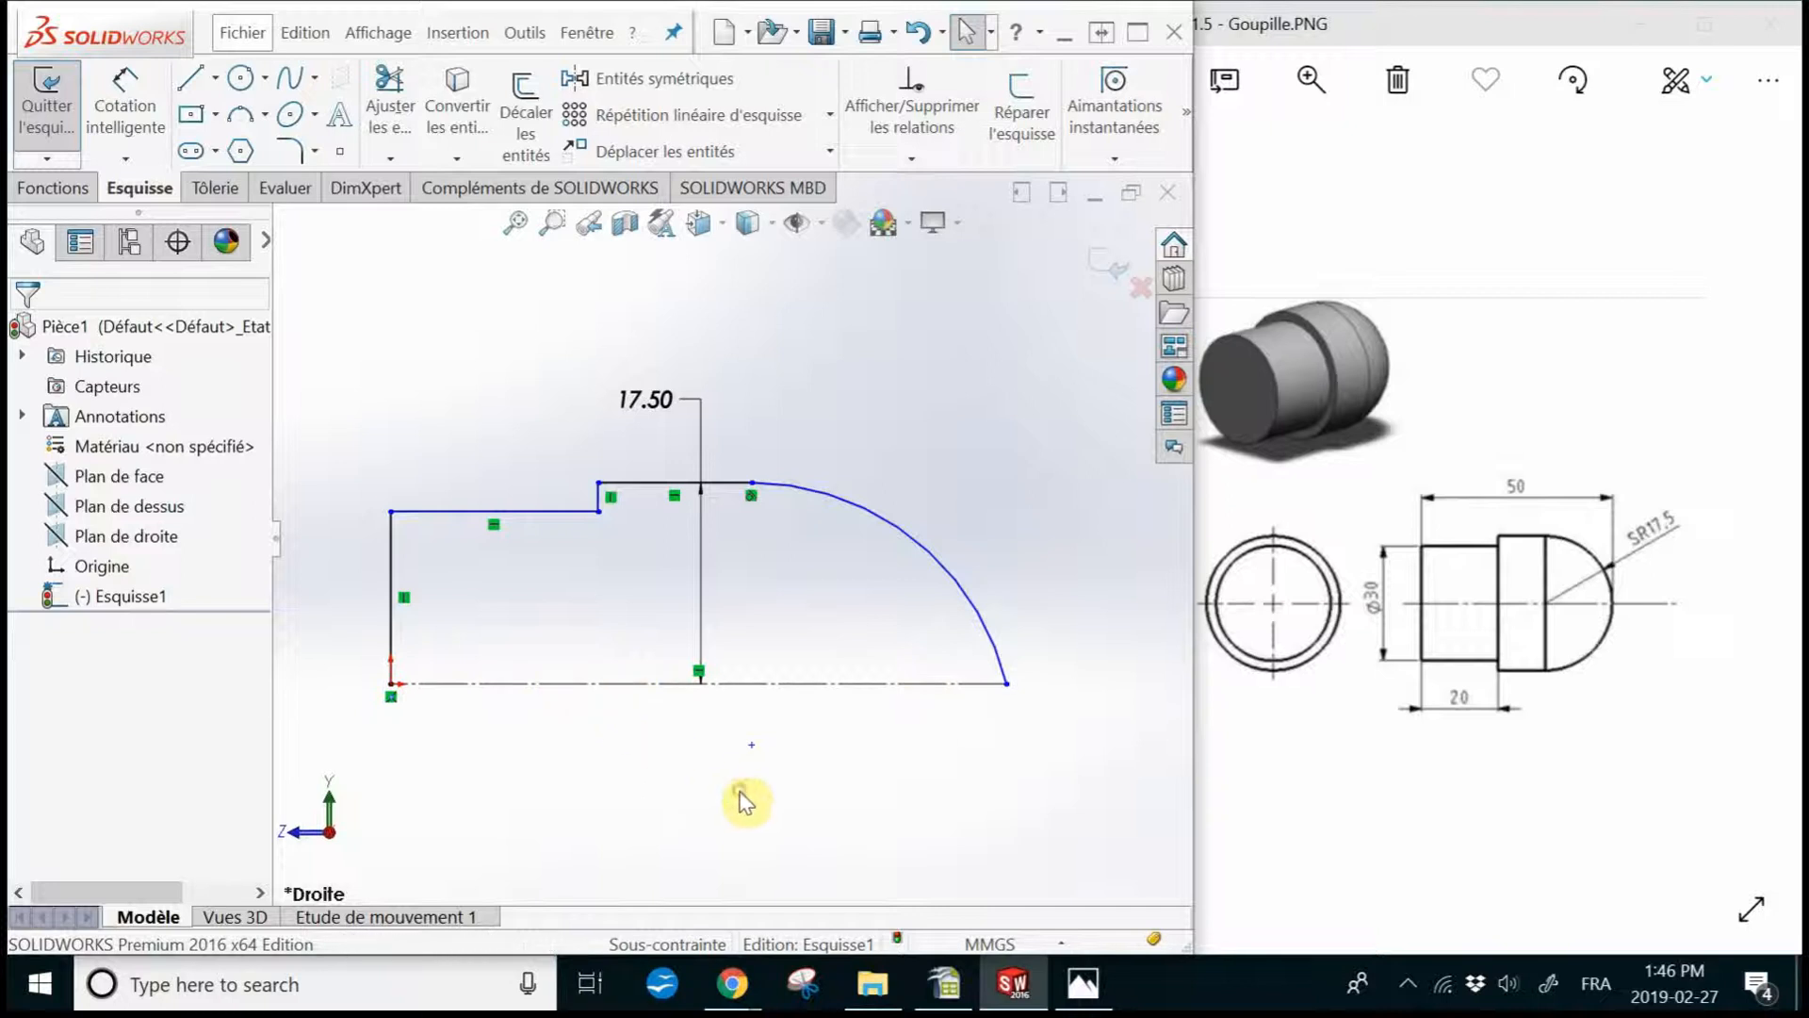
- Dimension the narrow section's upper line about the axis as a doubled diameter of 30 mm
click(124, 105)
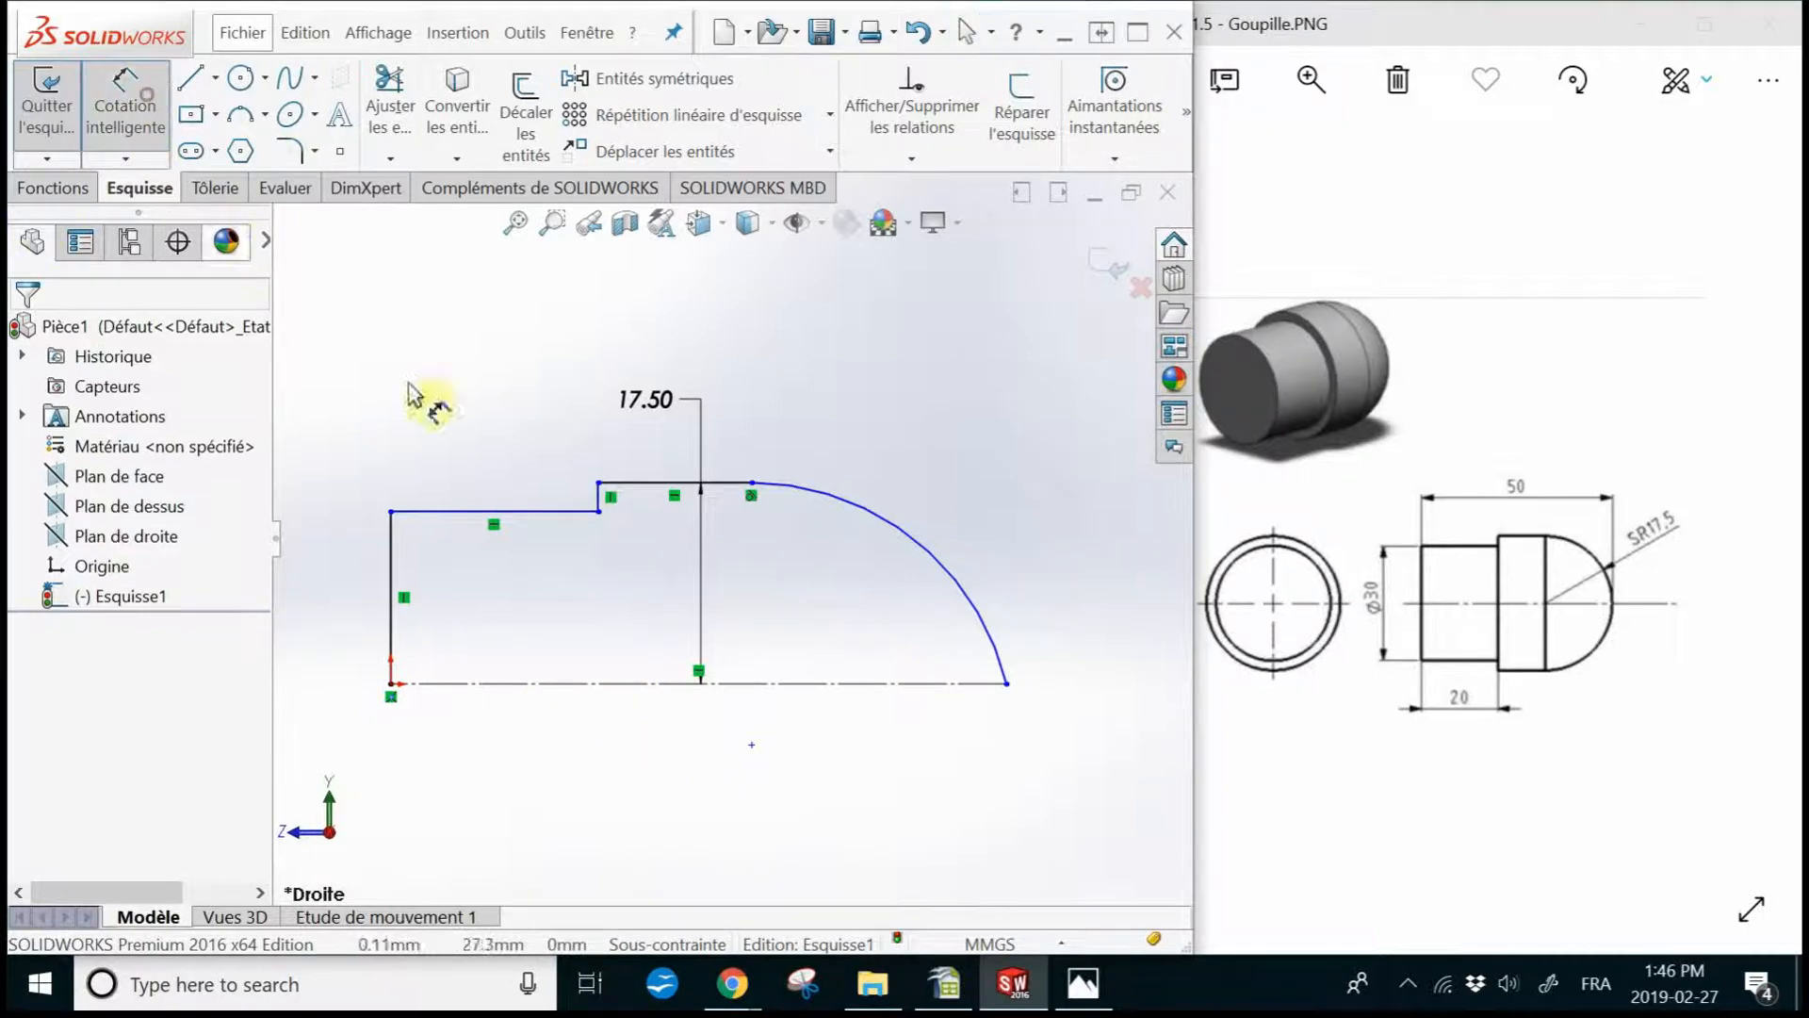
click(551, 514)
click(523, 683)
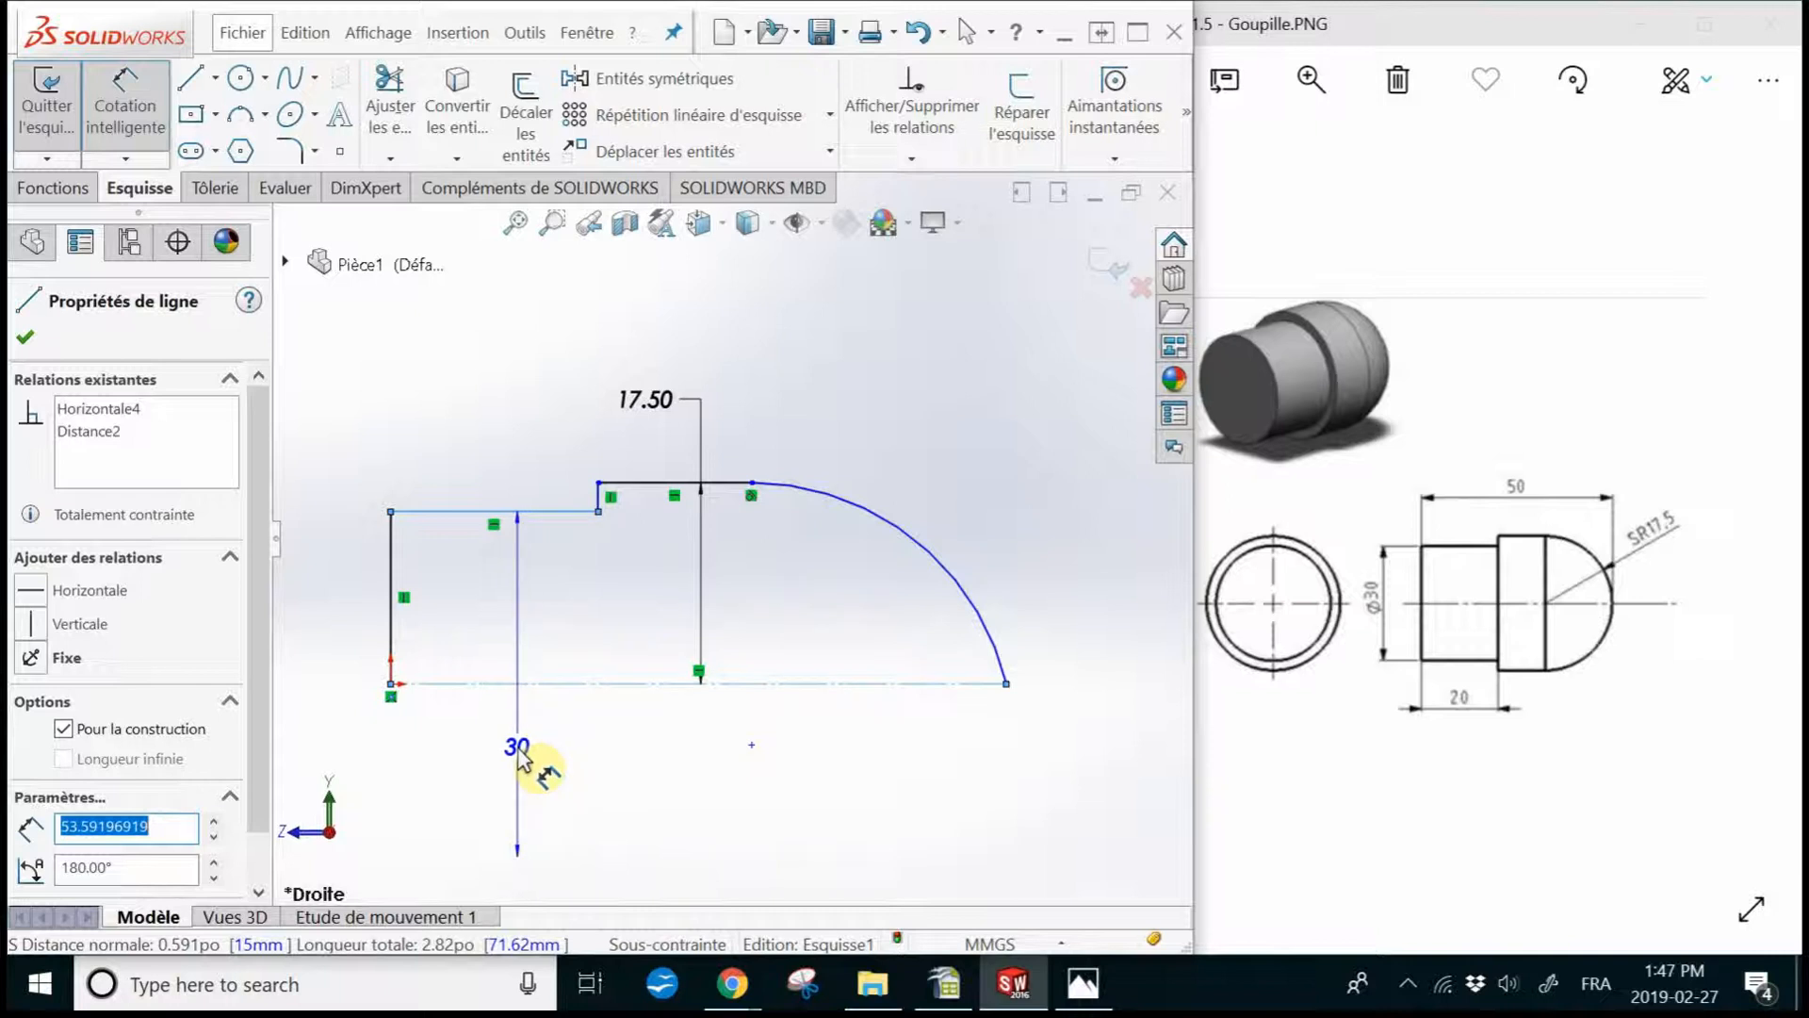
click(516, 751)
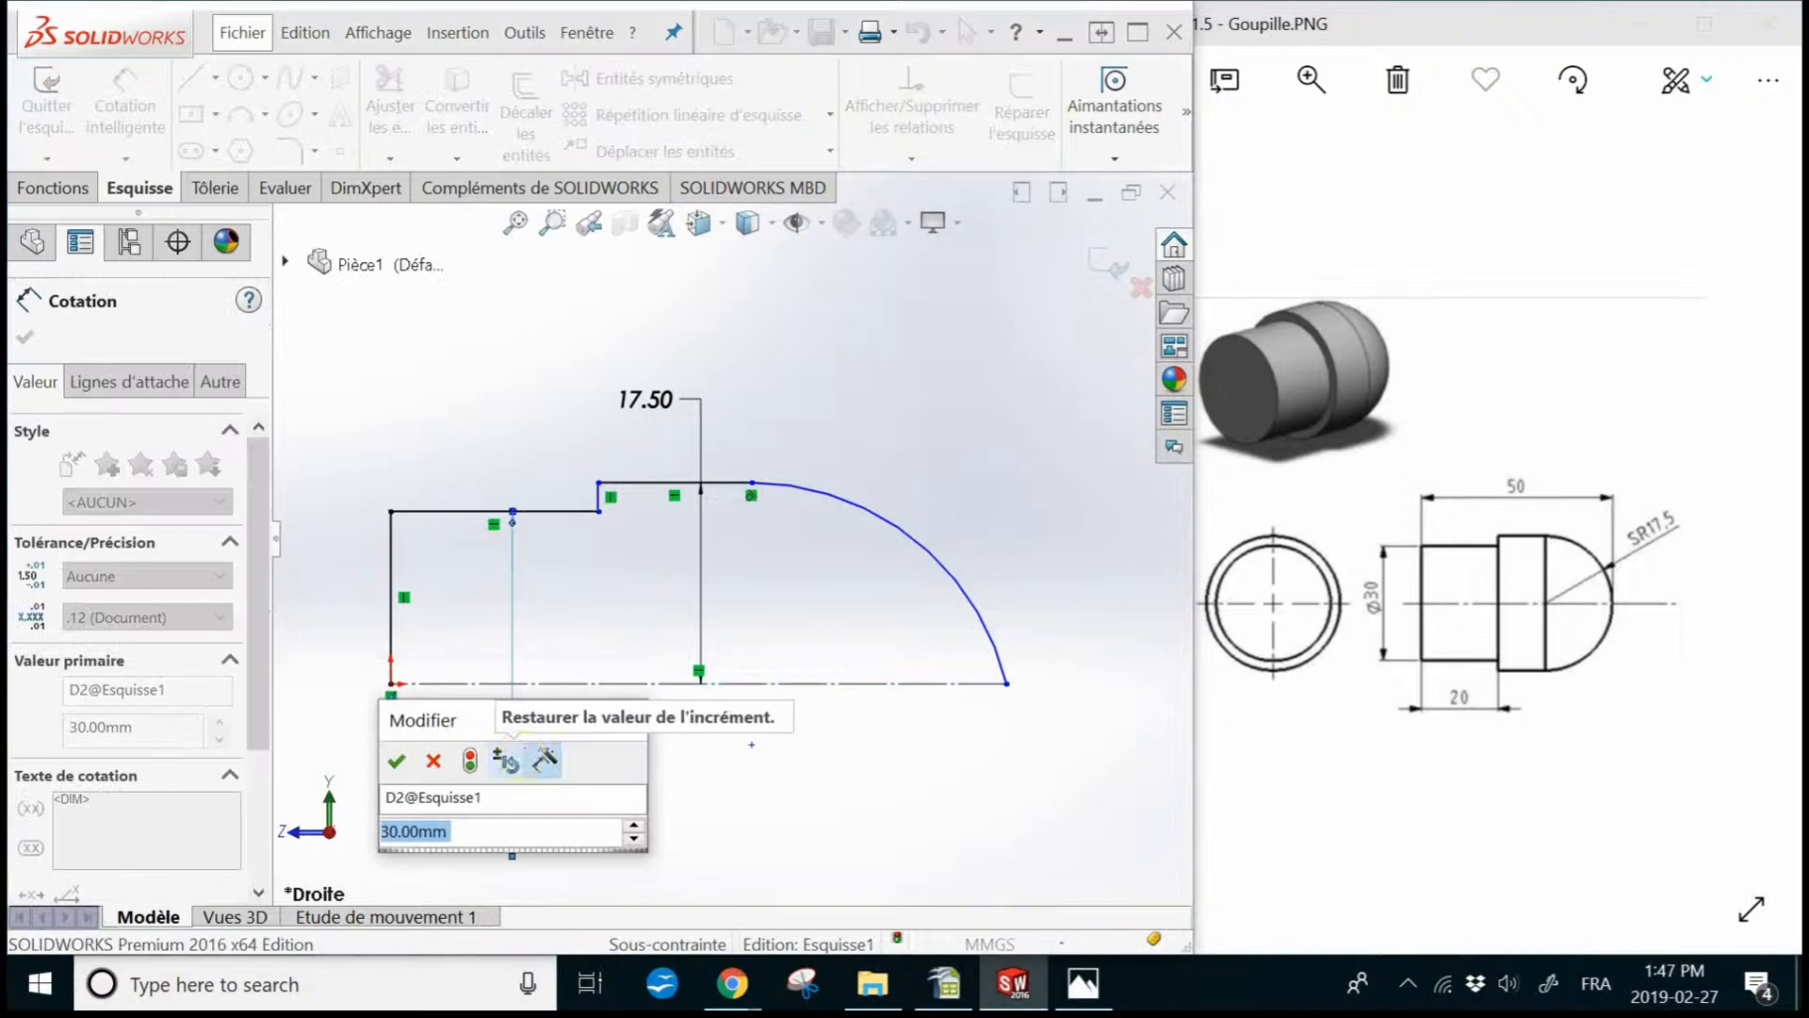
text(30)
key(Return)
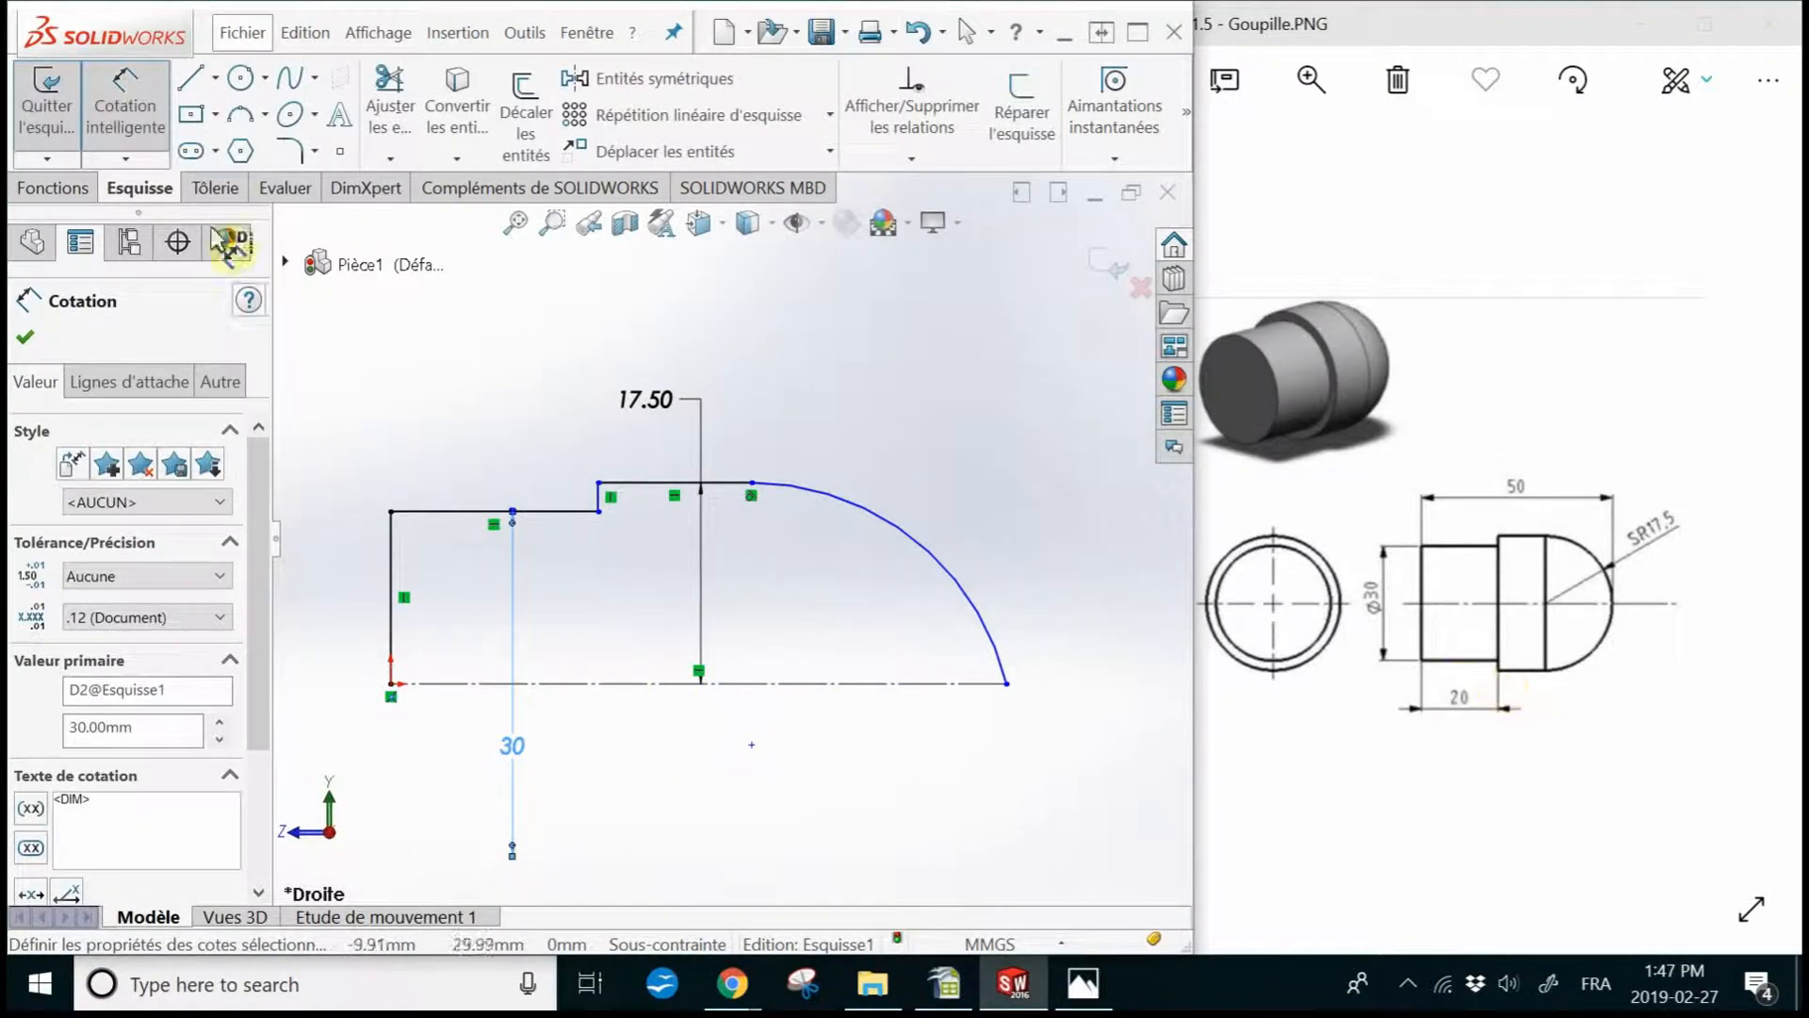
- Dimension the length of the narrow section's upper line and set it to 20 mm
click(462, 511)
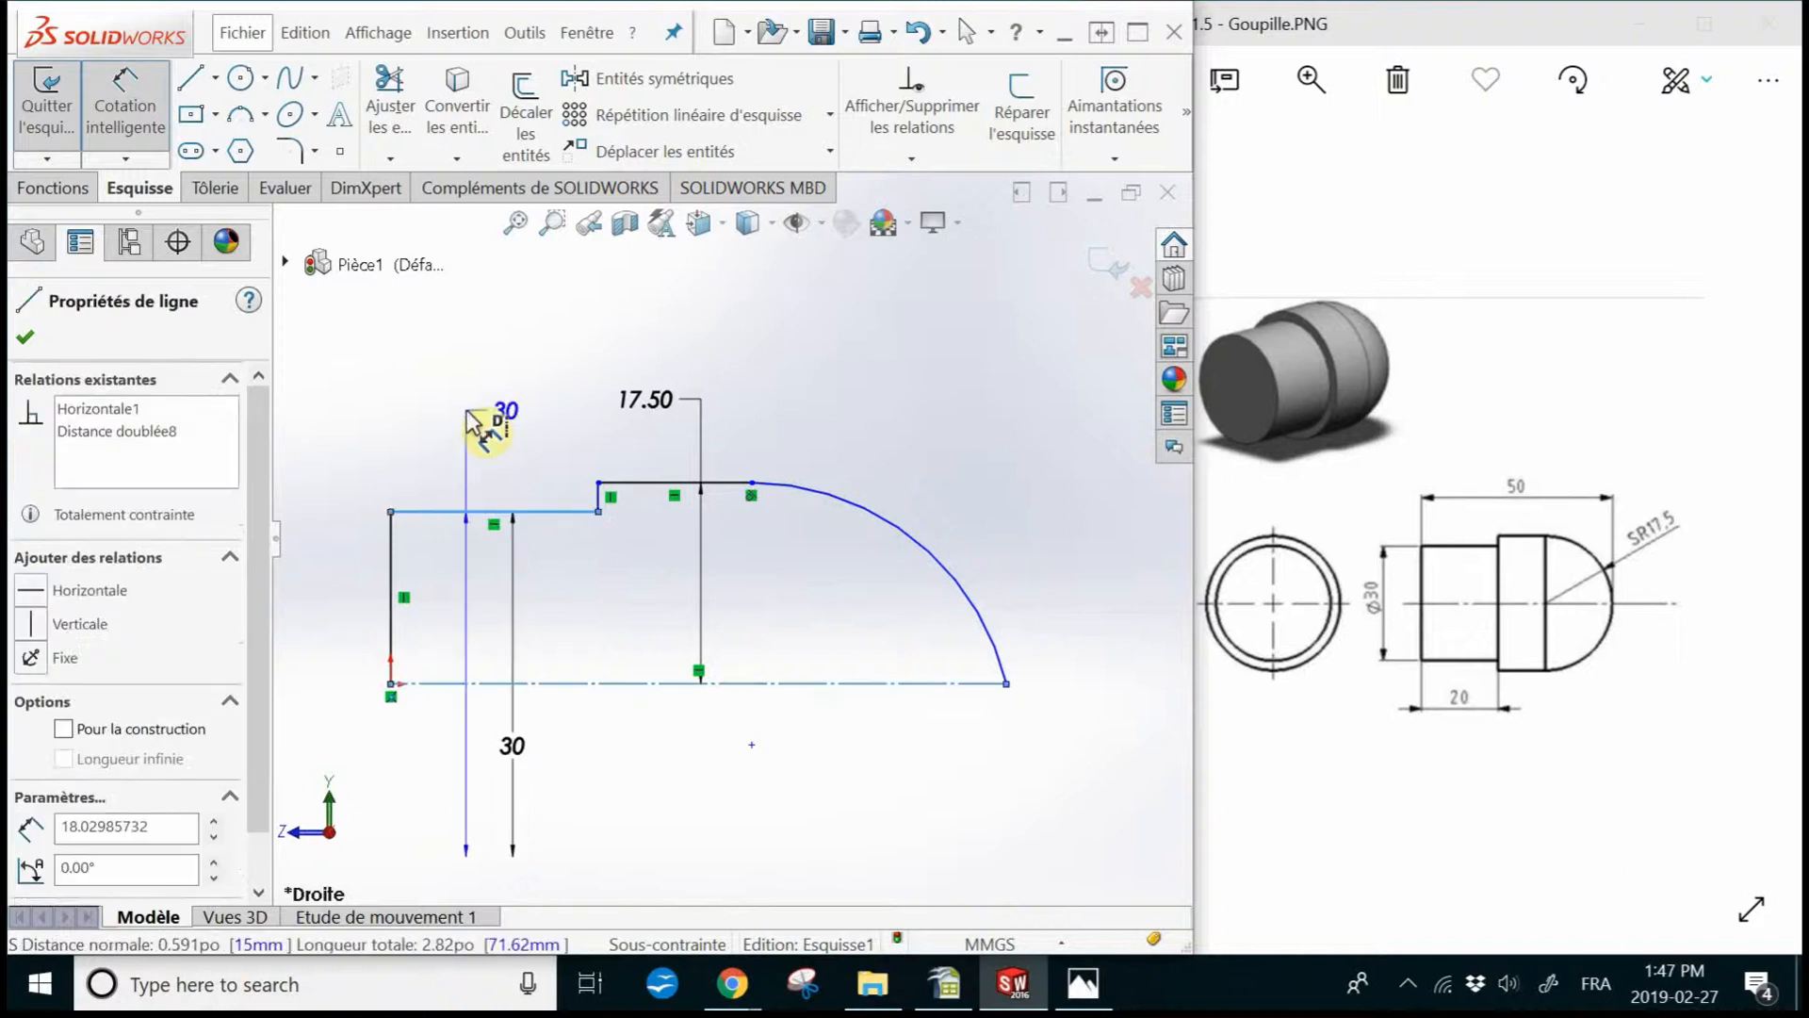
key(Escape)
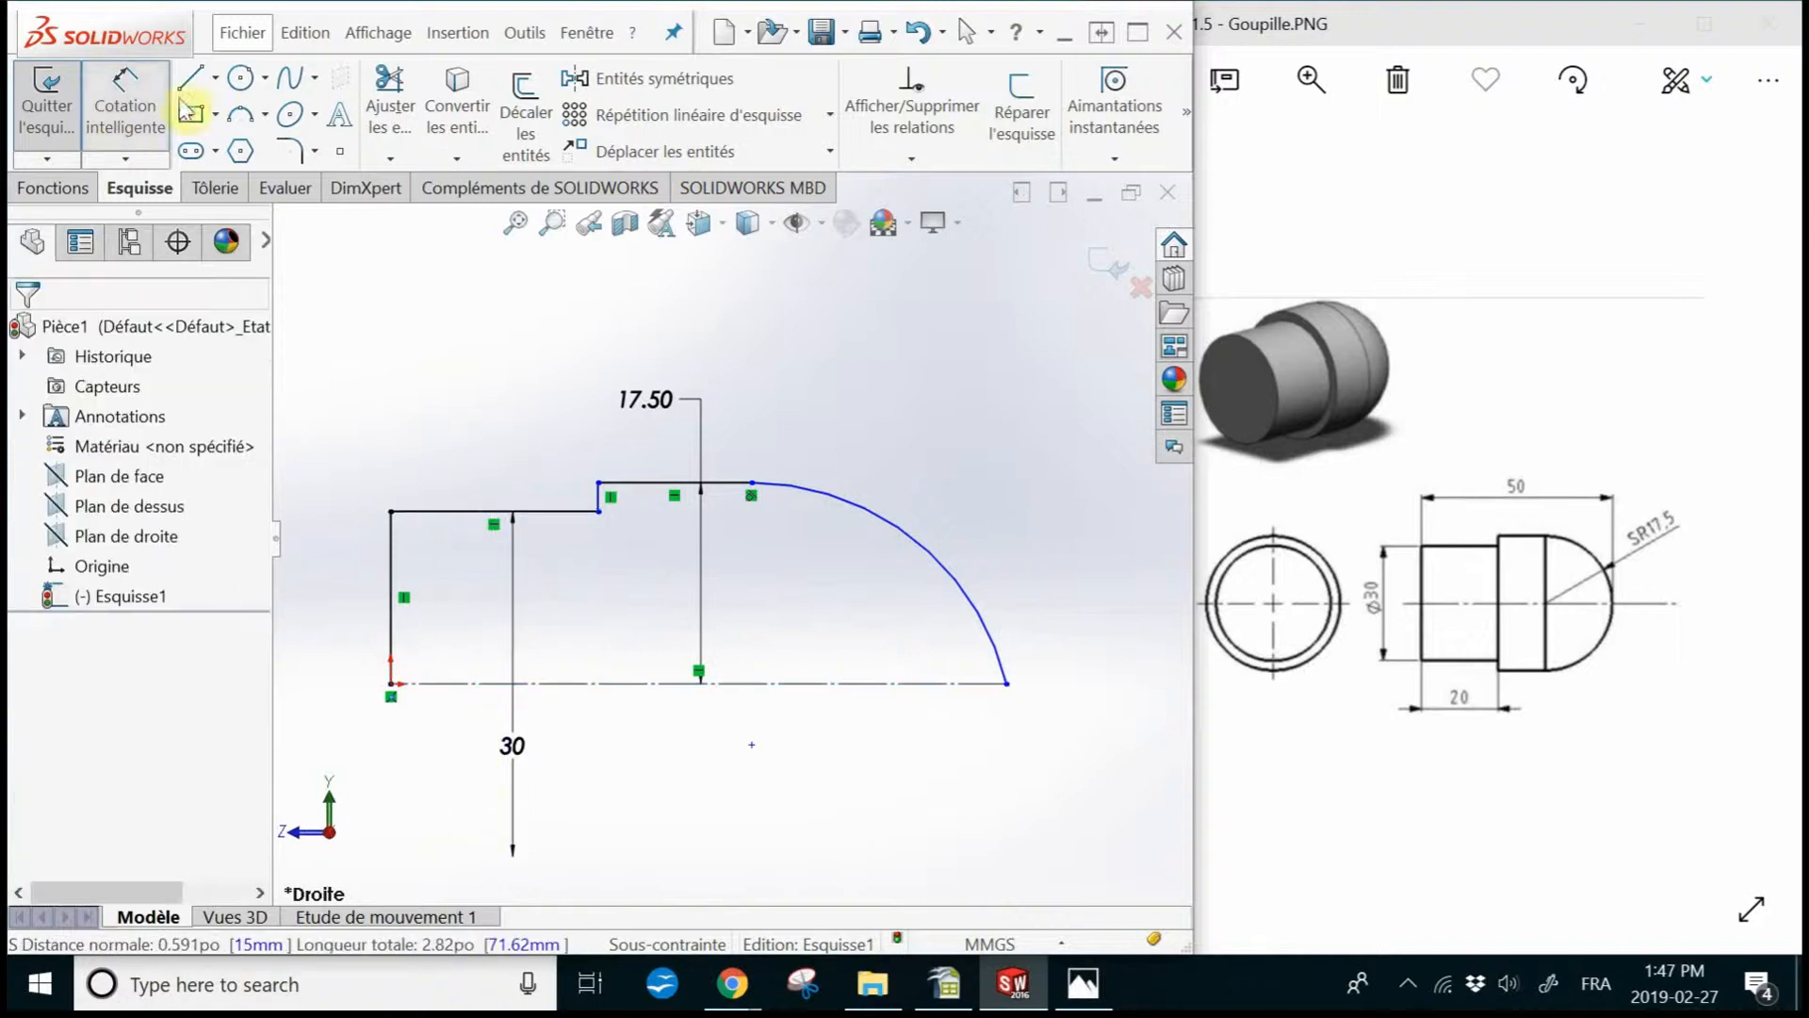
click(471, 512)
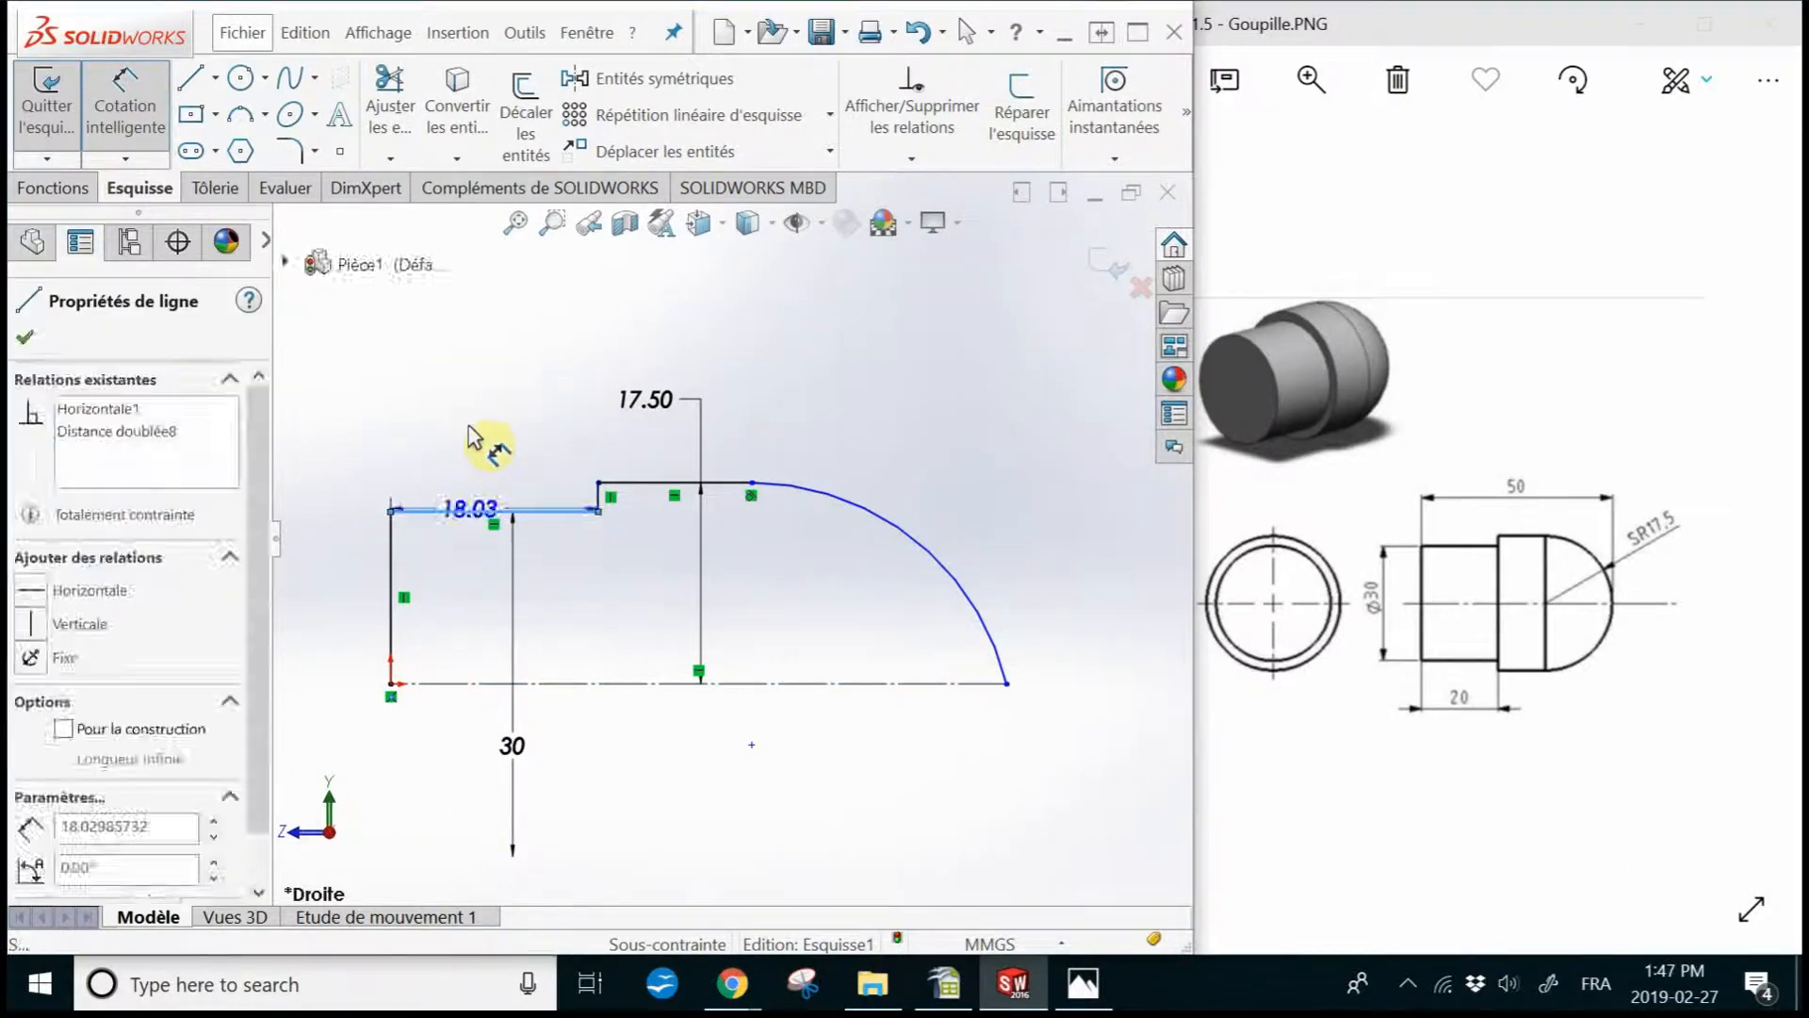
click(471, 429)
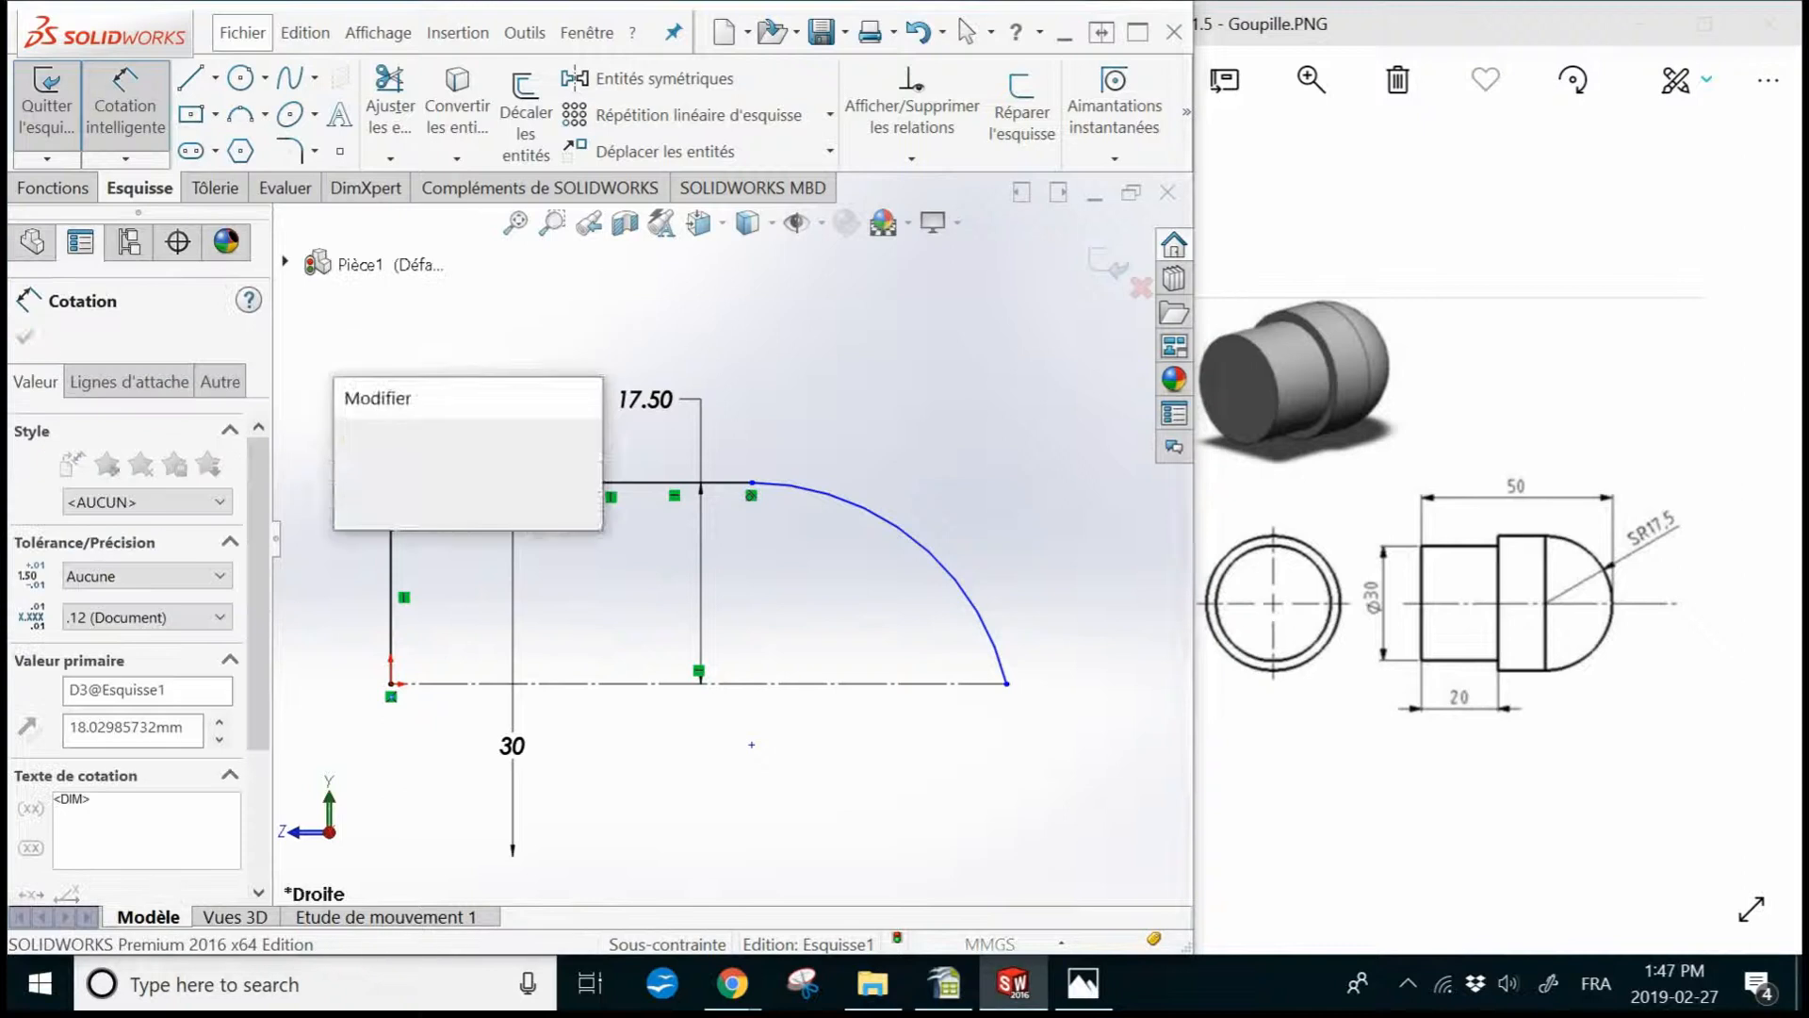
key(Return)
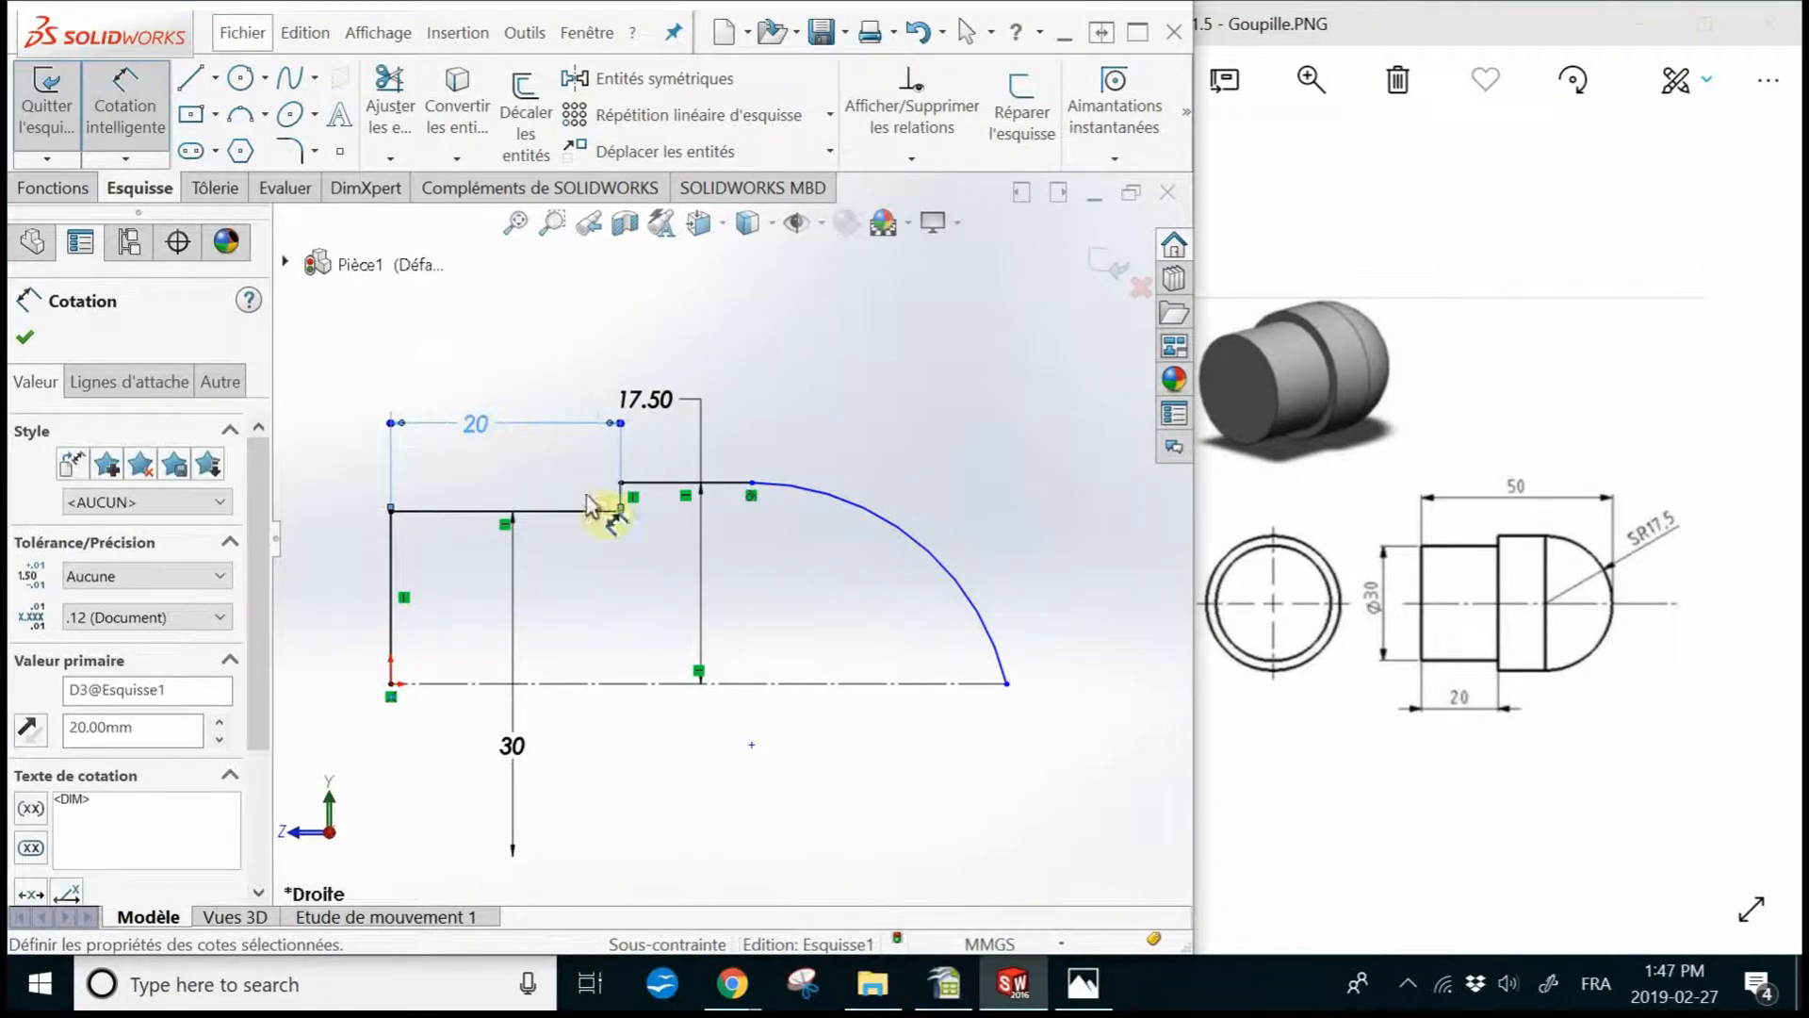
click(606, 598)
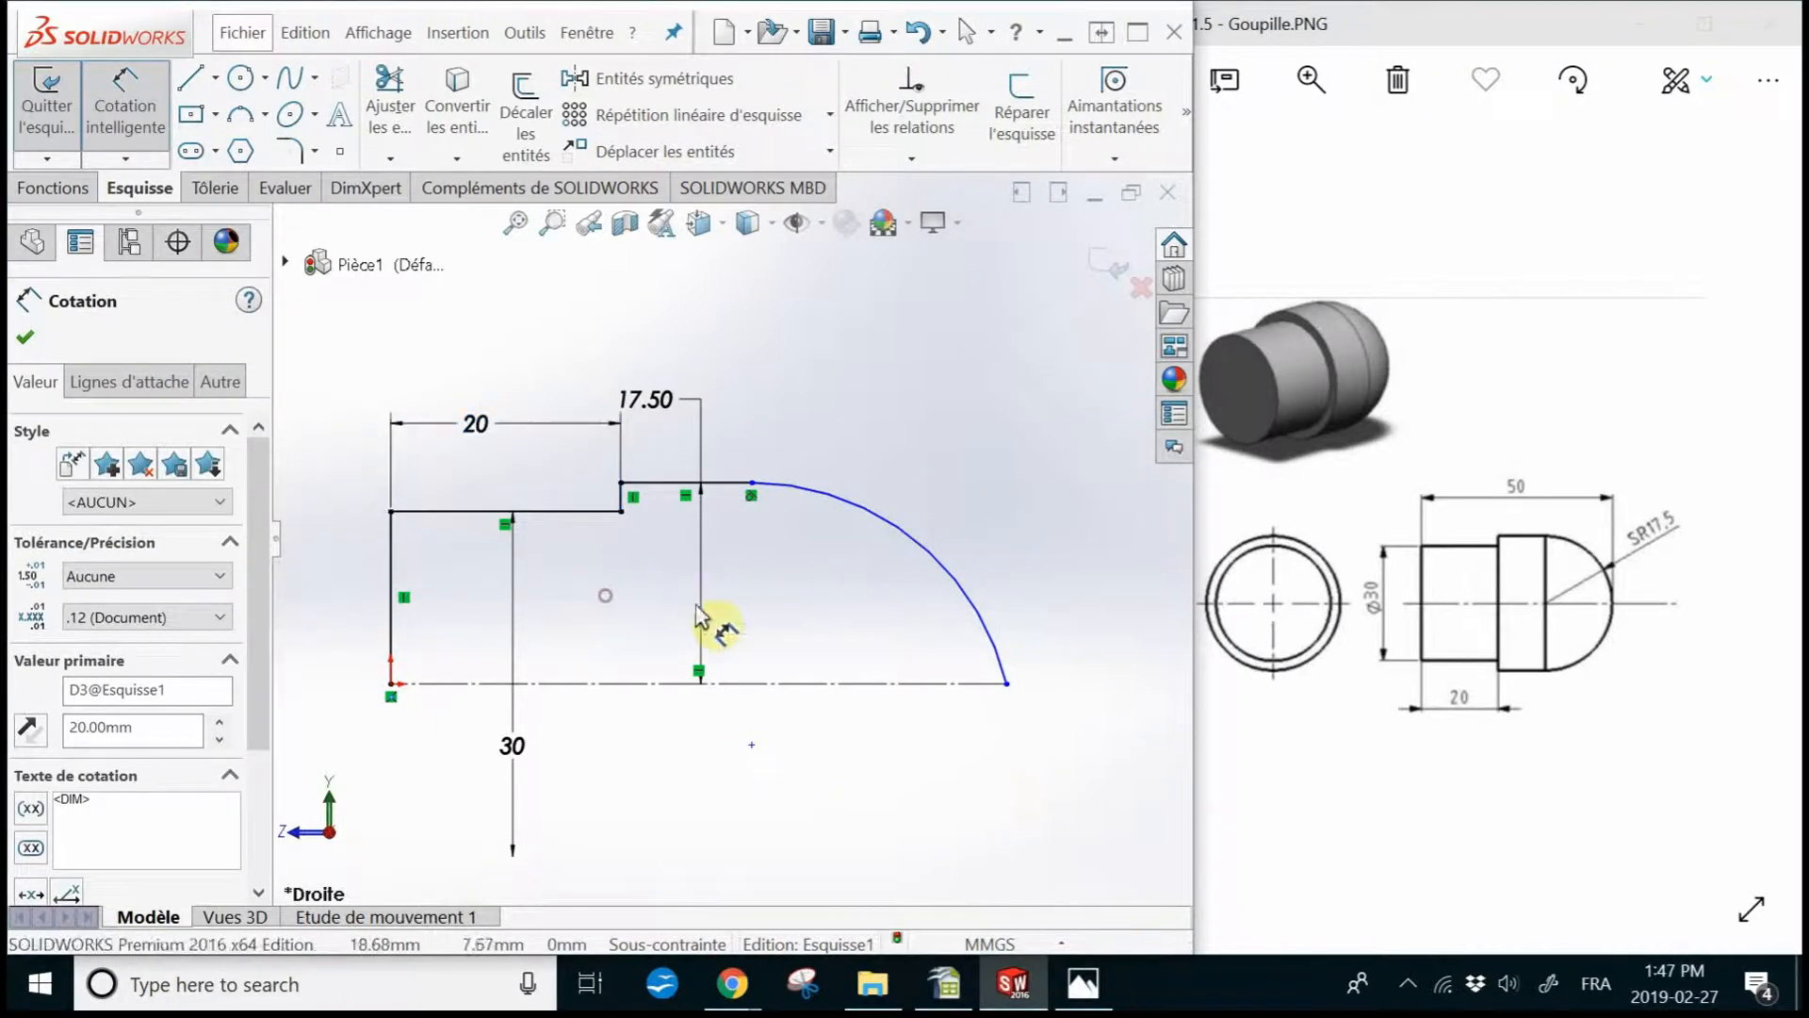
- Dimension the overall length from the flat end line to the arc's endpoint on the axis and set it to 50 mm
click(1007, 683)
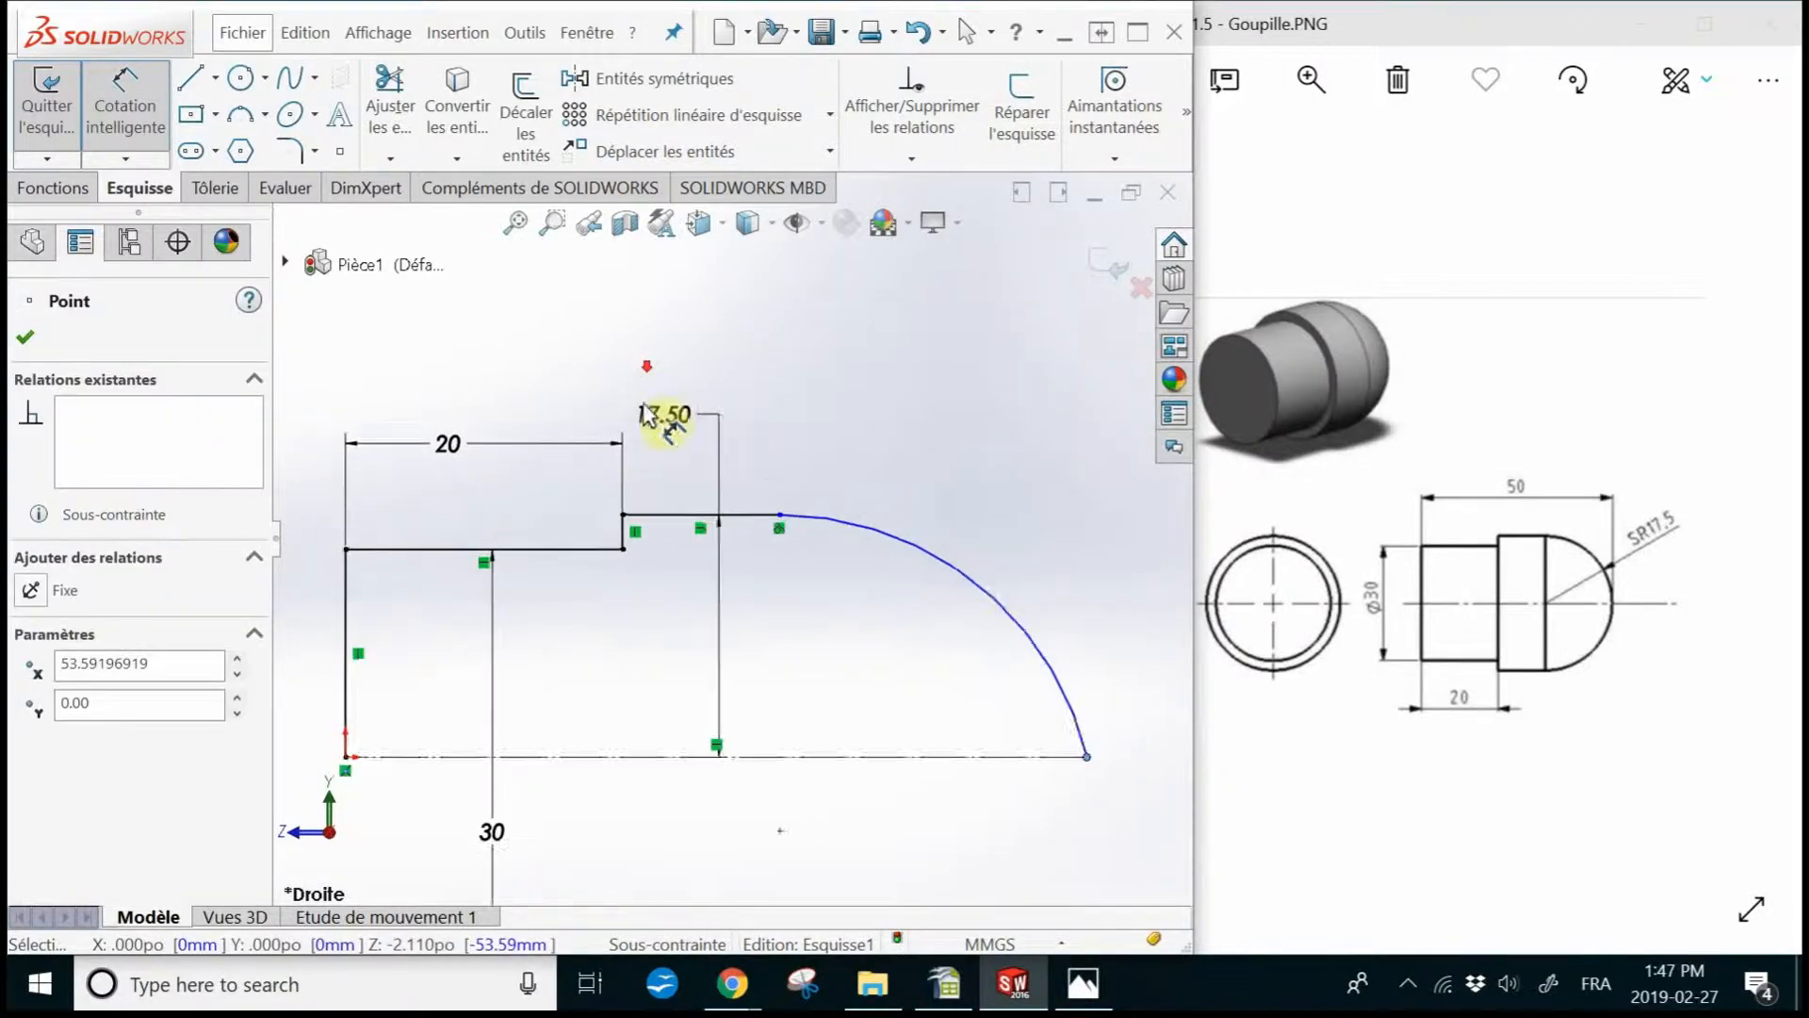
scroll(655, 438, down, 5)
scroll(697, 554, up, 5)
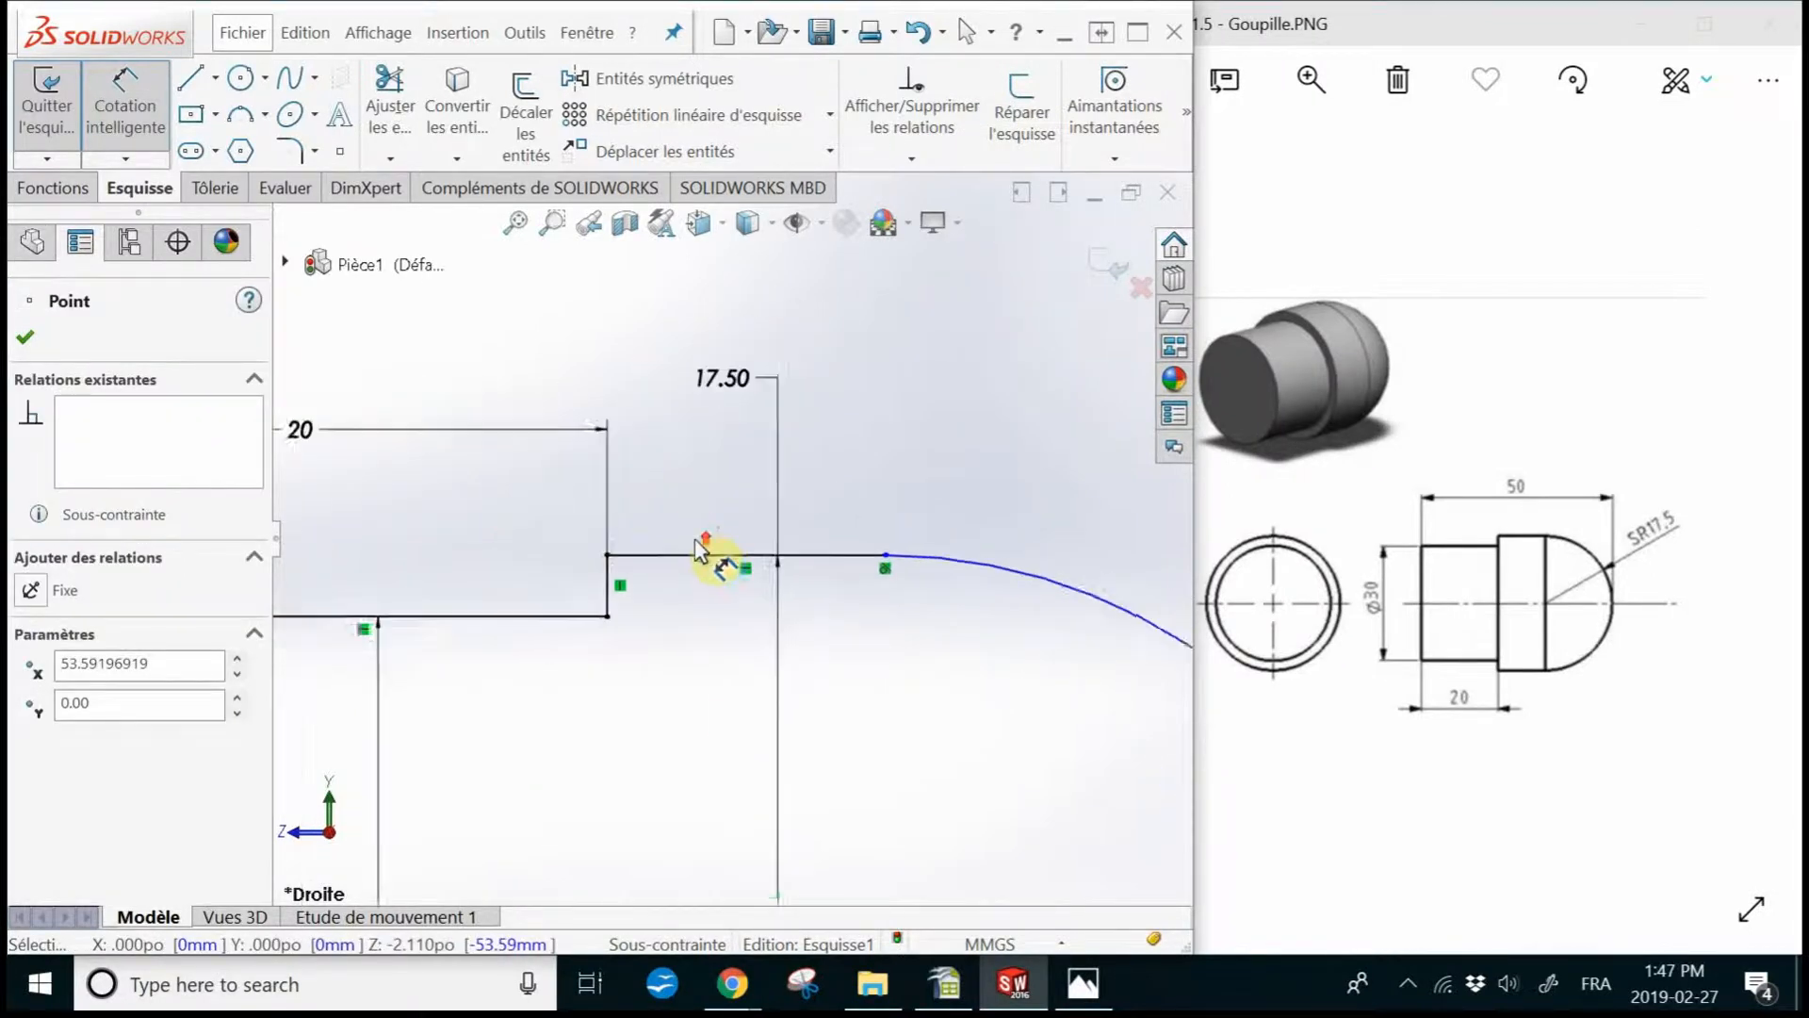
click(484, 617)
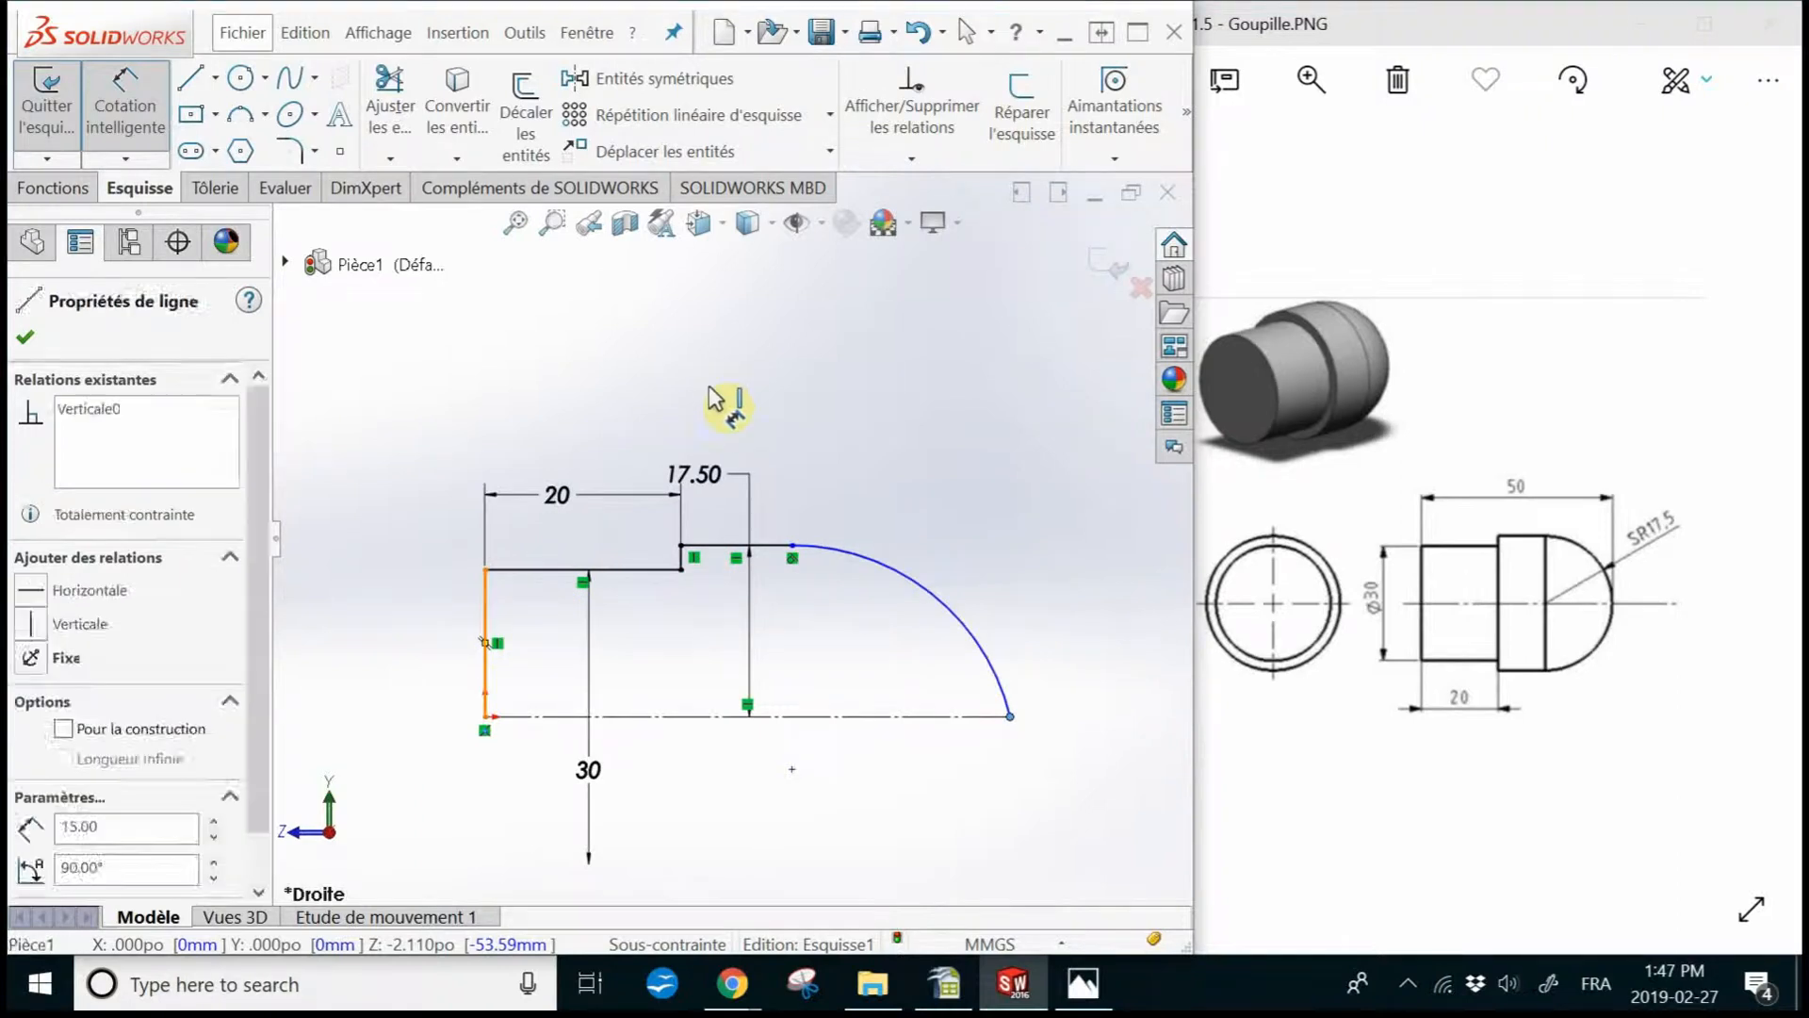
click(734, 387)
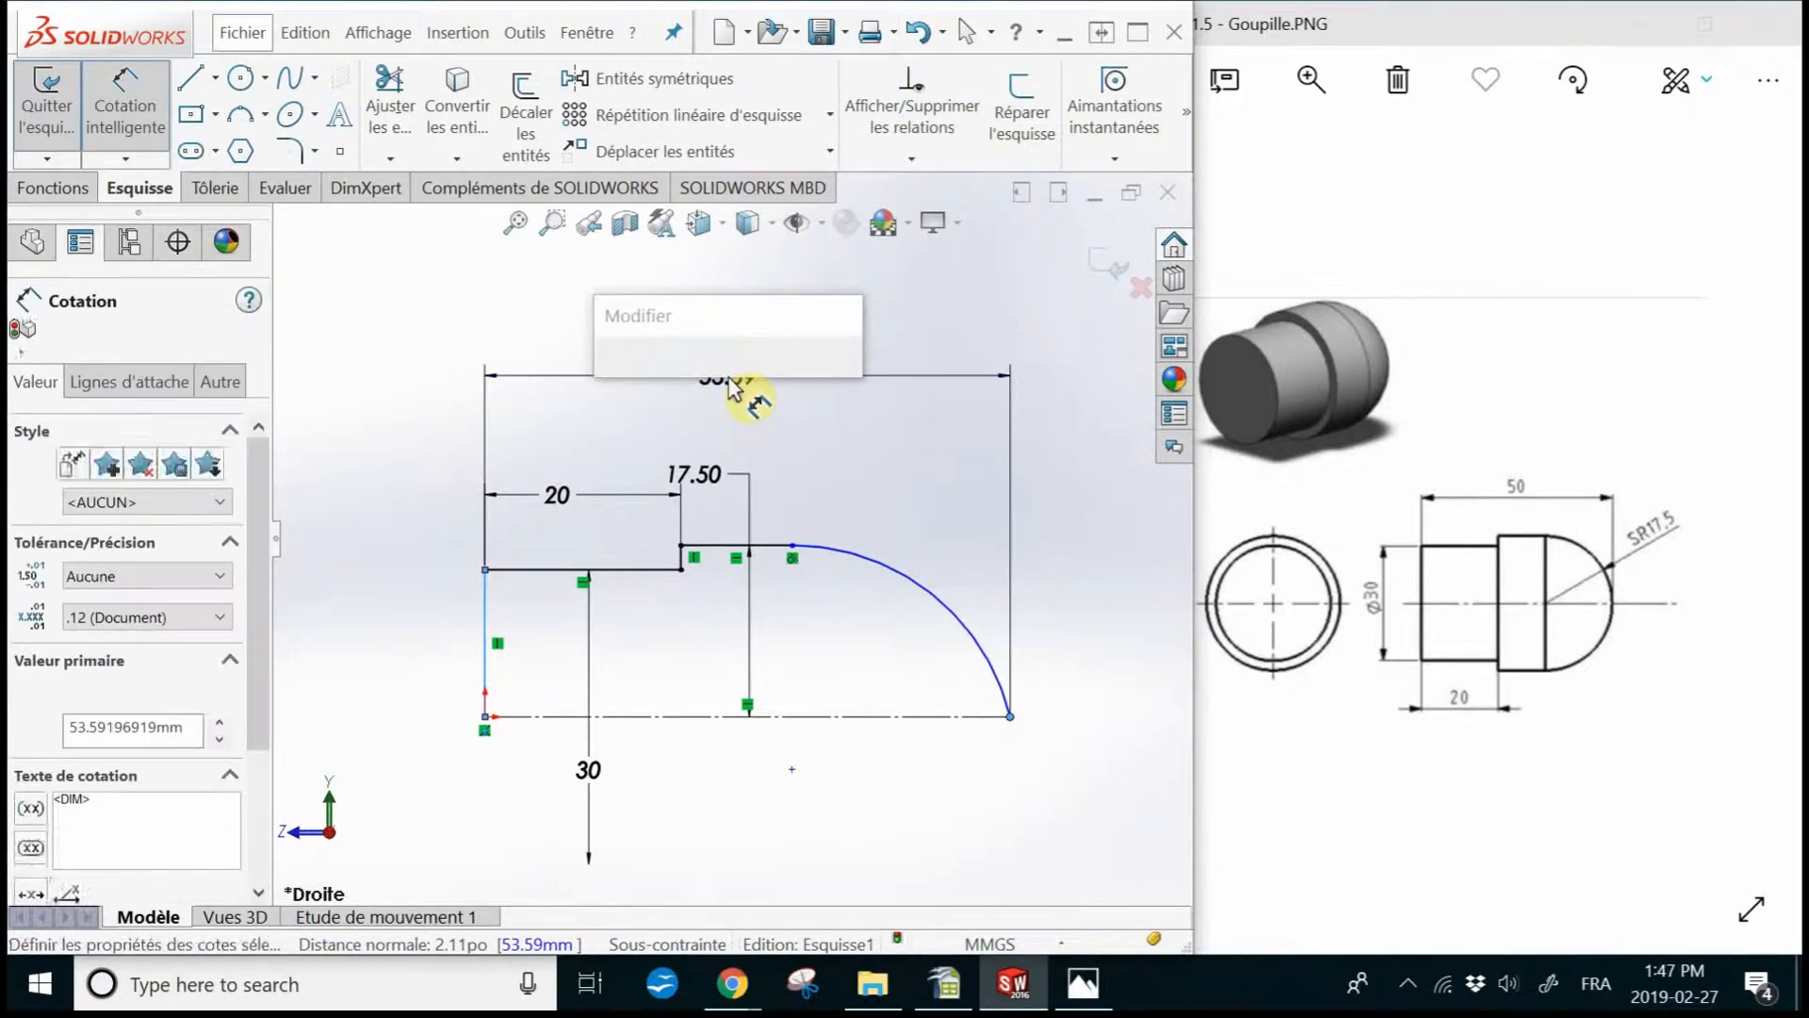
text(50)
key(Return)
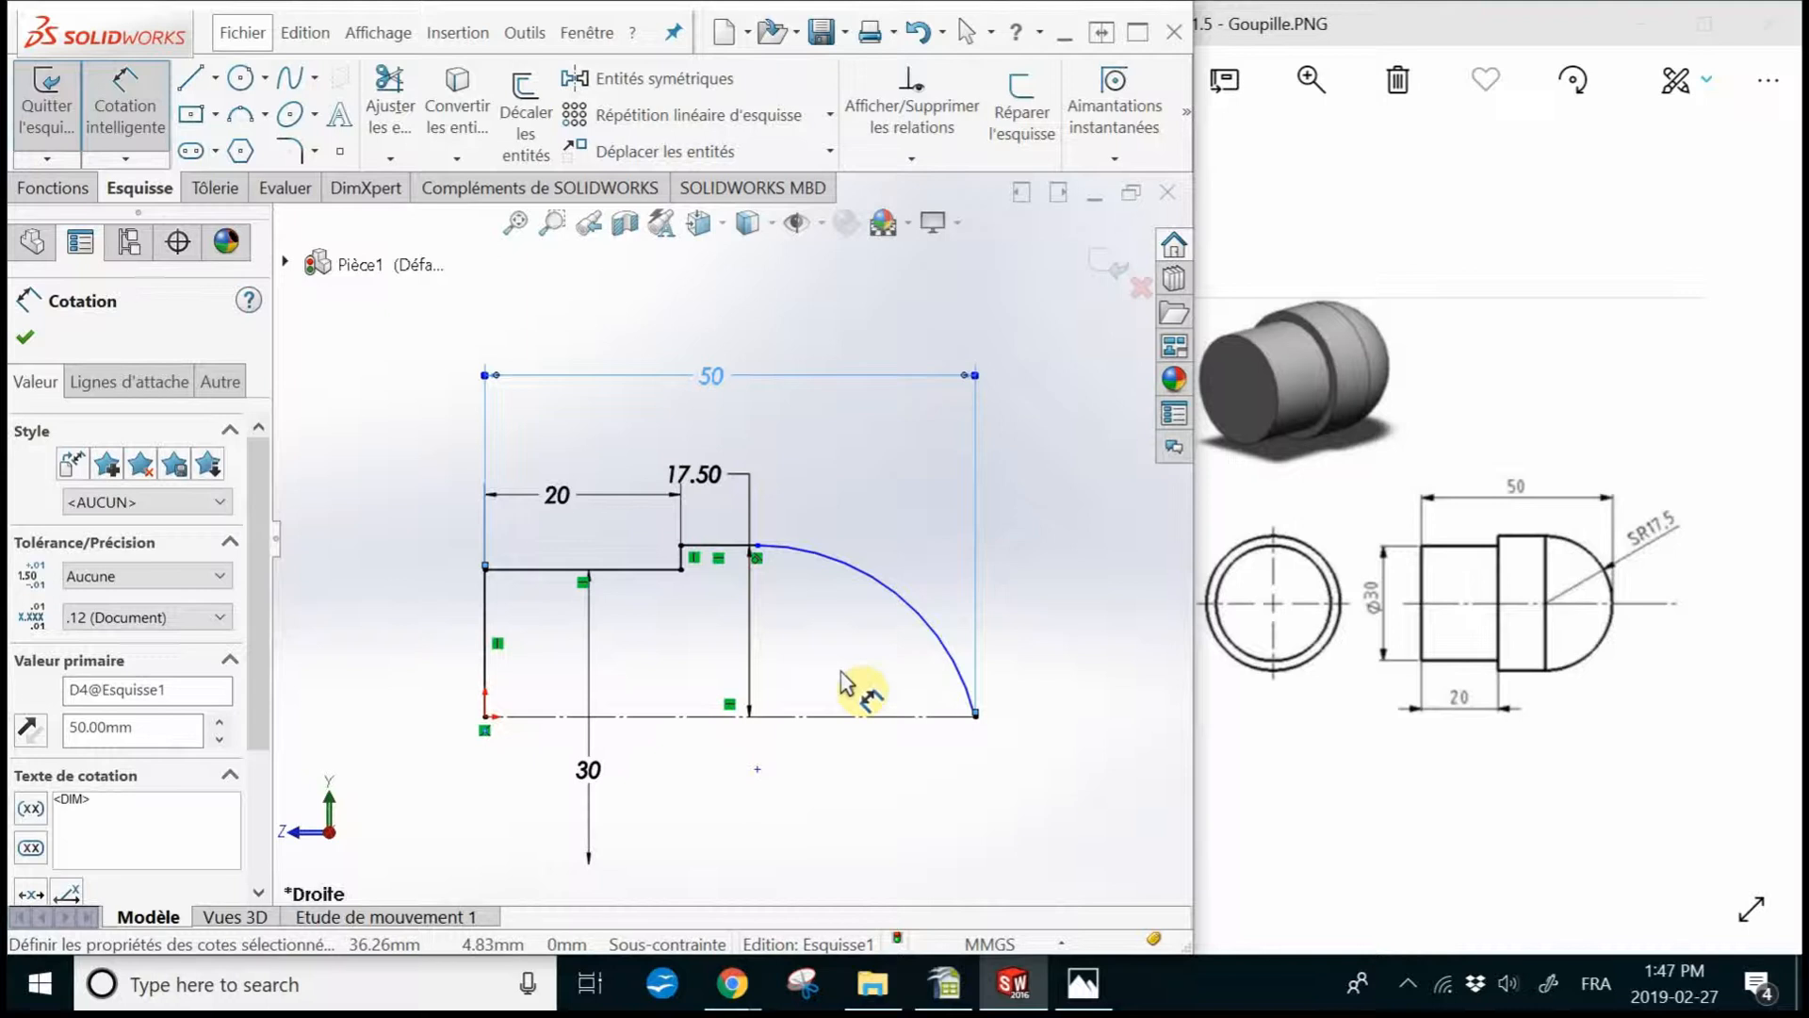
key(Escape)
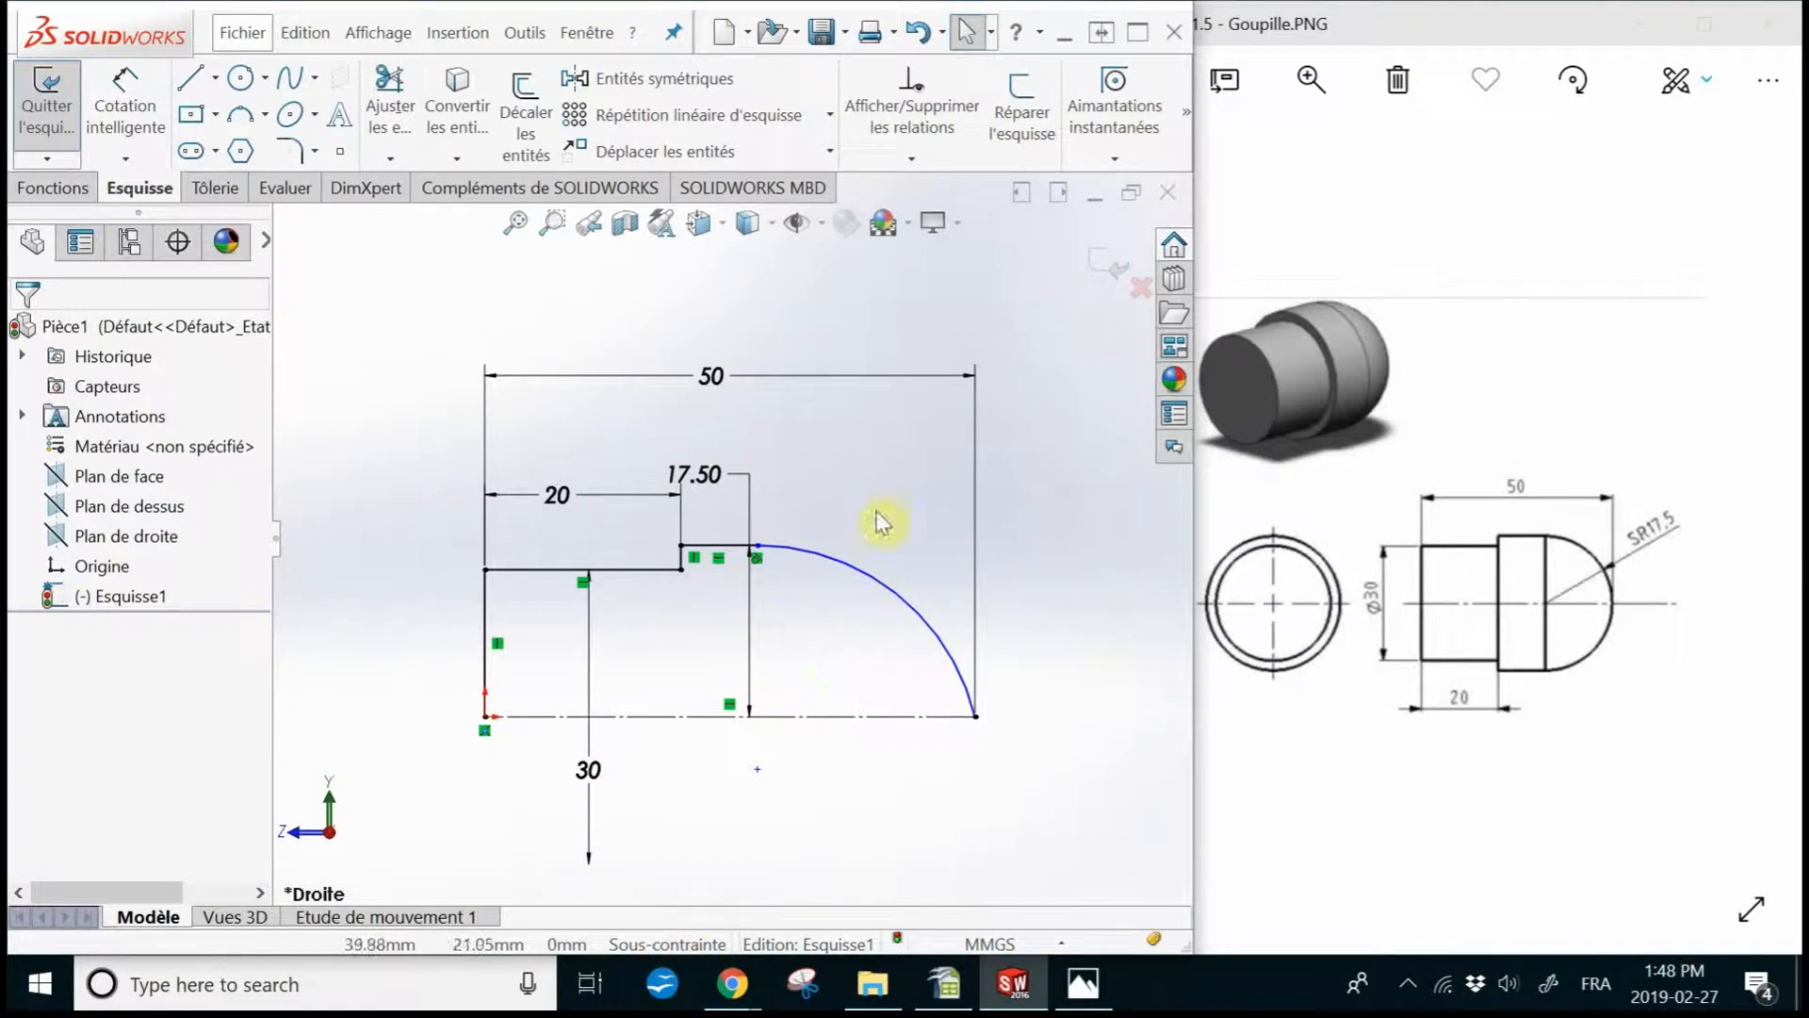
- Shift the junction of the upper line and the arc back and forth to test the arc's remaining freedom
mouse_move(756, 546)
mouse_down()
mouse_move(897, 554)
mouse_move(779, 555)
mouse_up()
click(1041, 840)
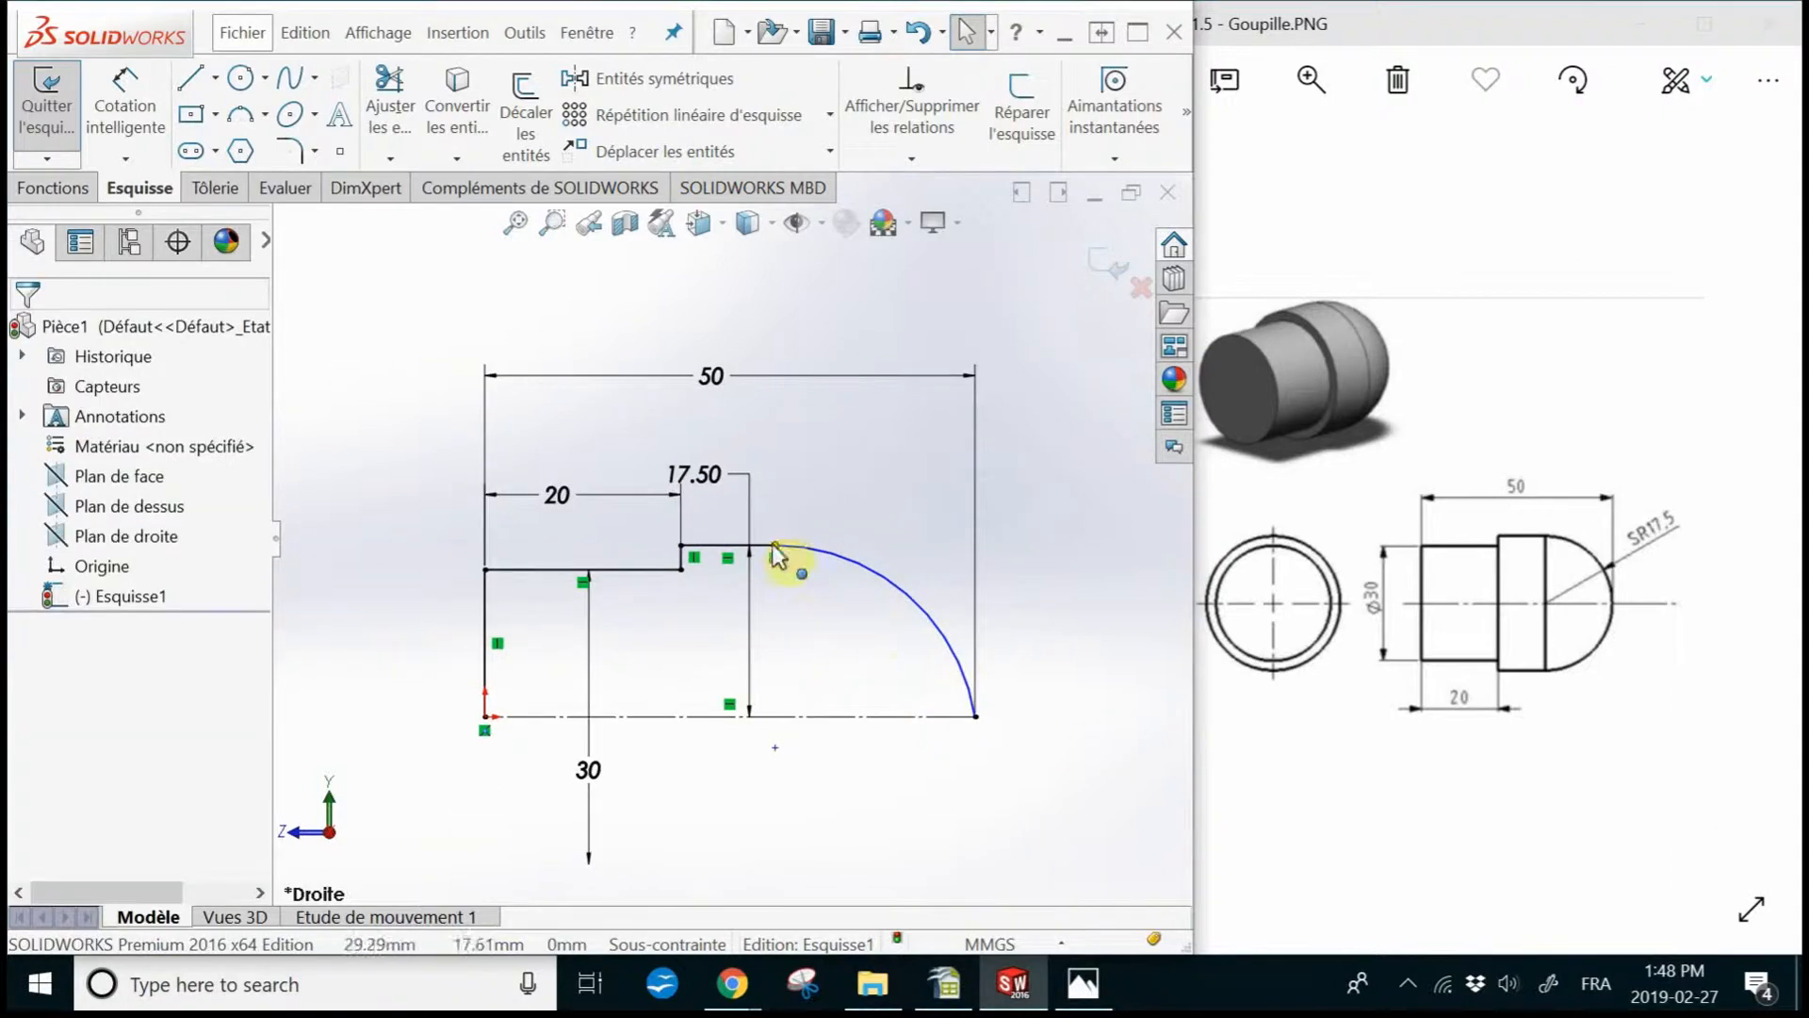
drag(838, 552, 862, 546)
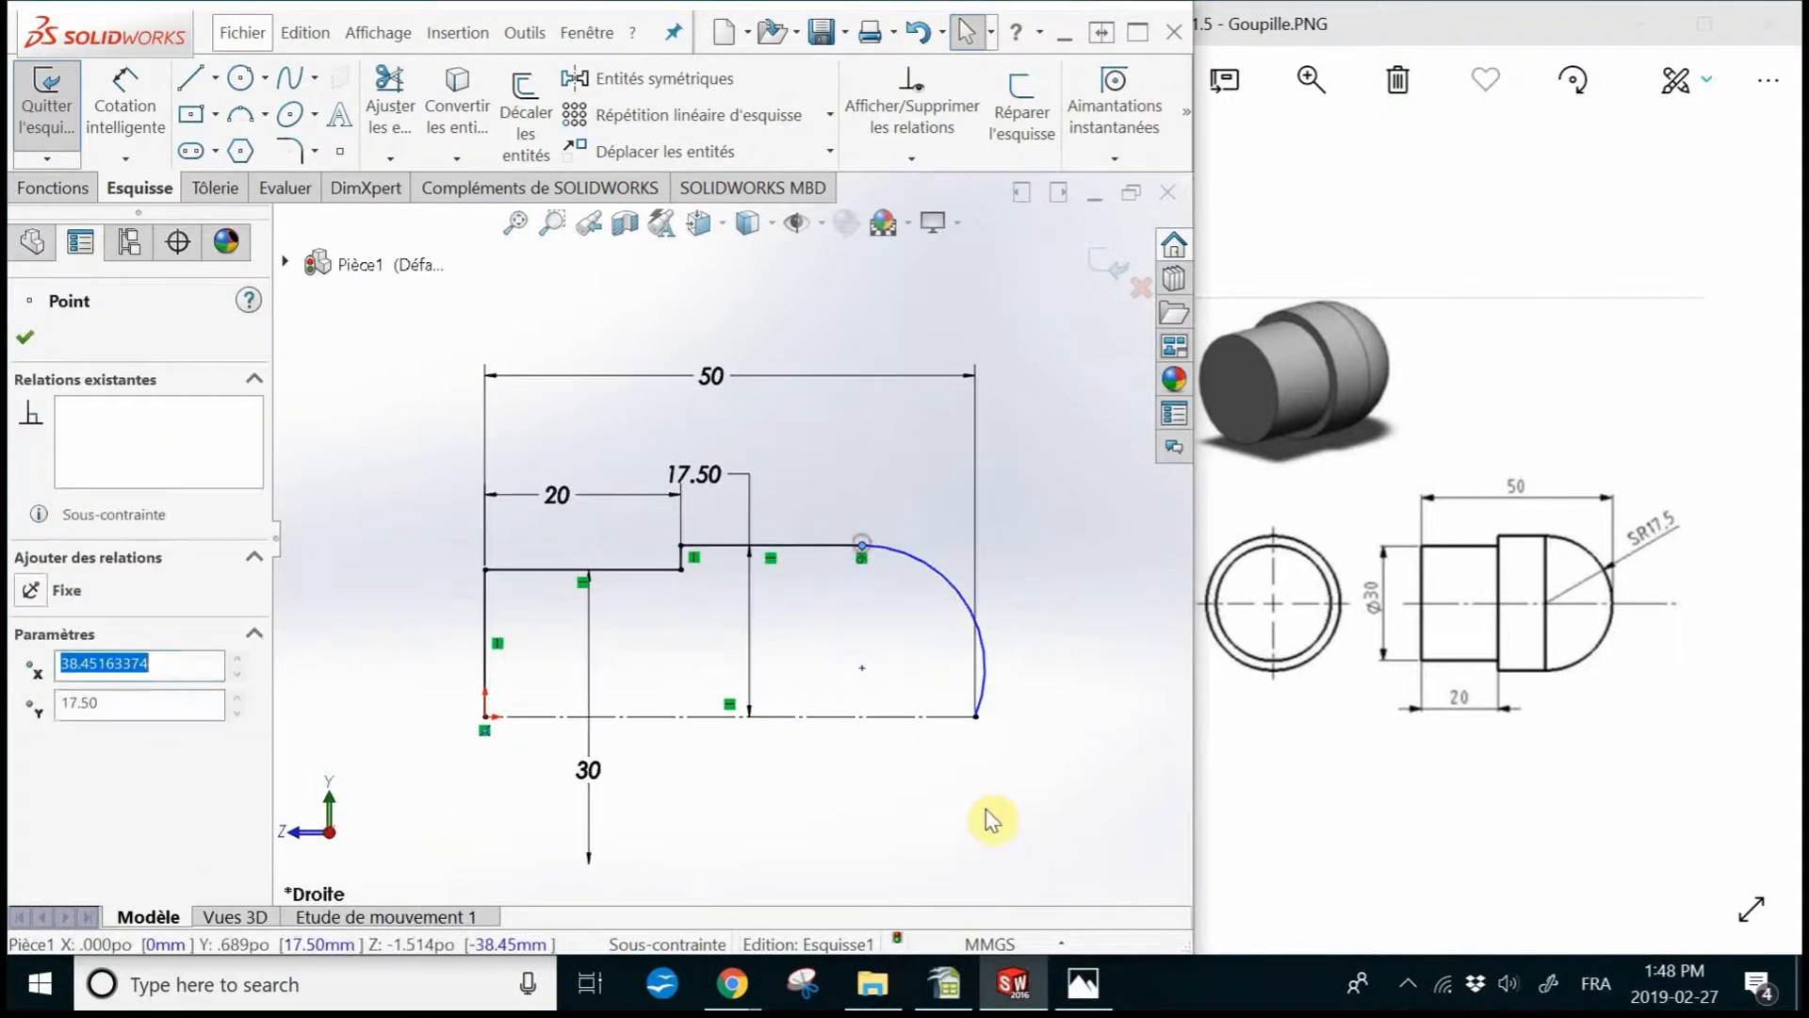
click(855, 673)
scroll(820, 630, down, 1)
scroll(776, 614, down, 1)
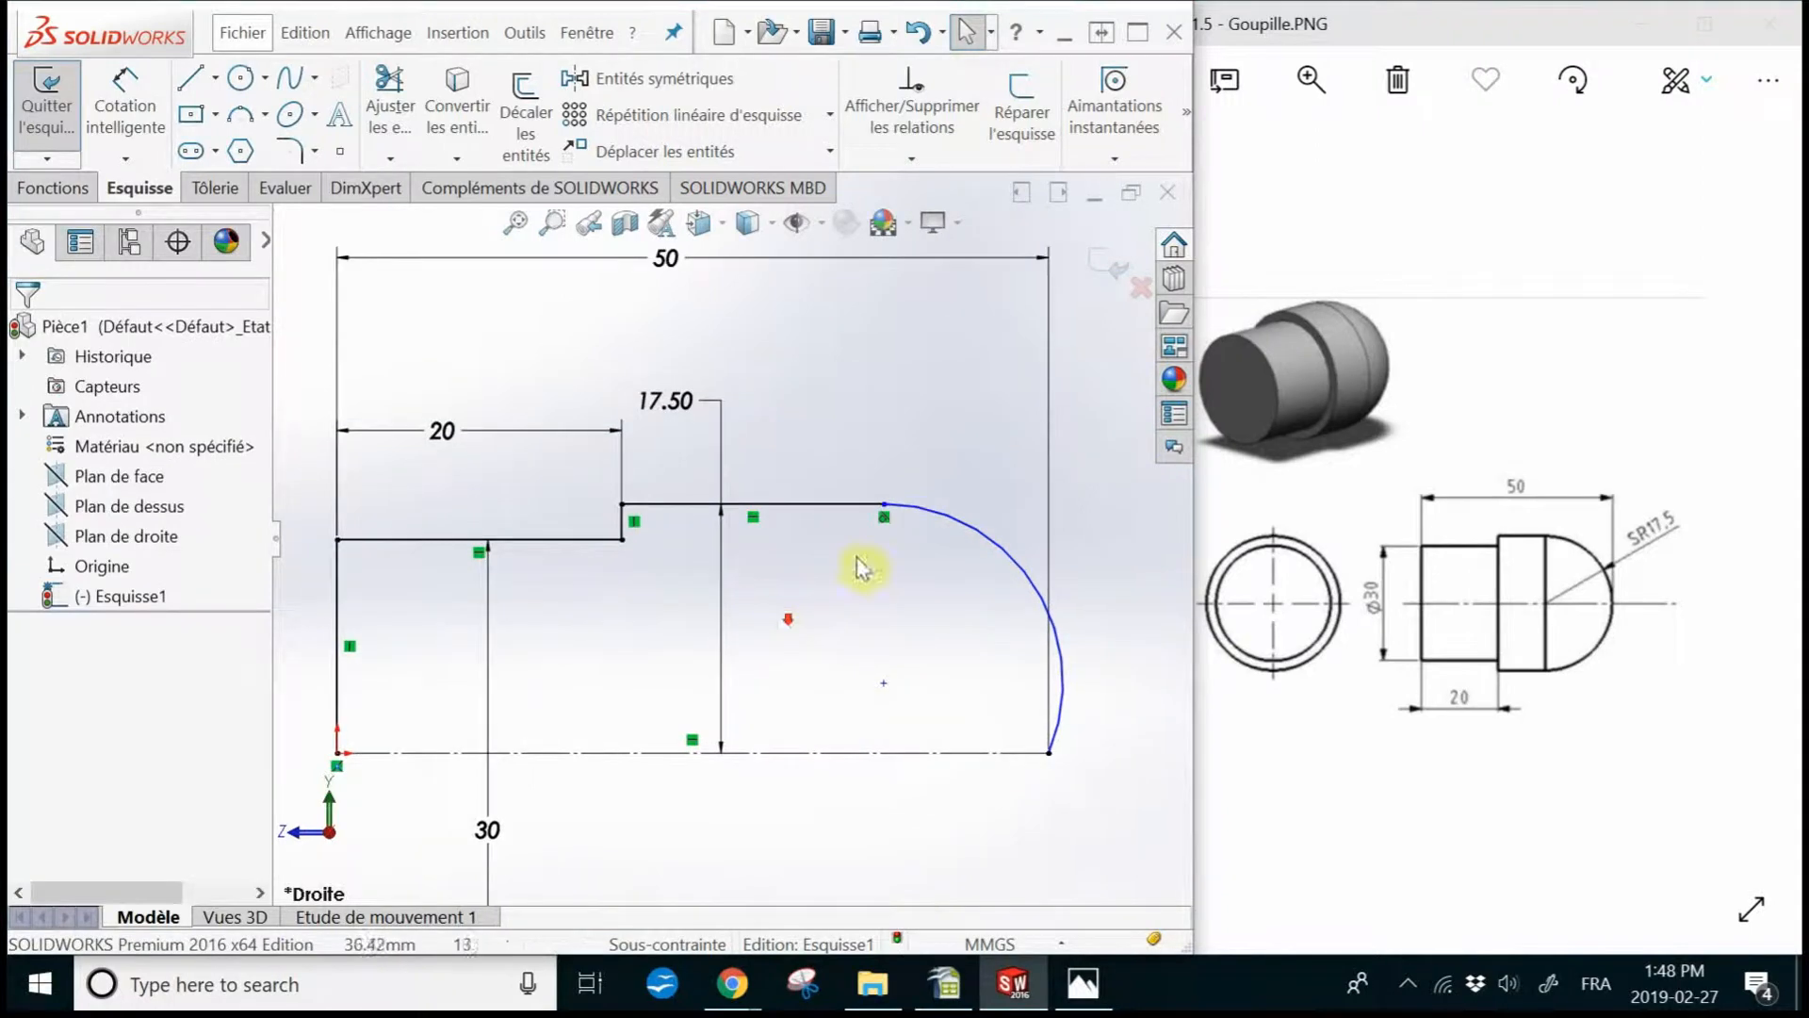
drag(931, 517, 949, 505)
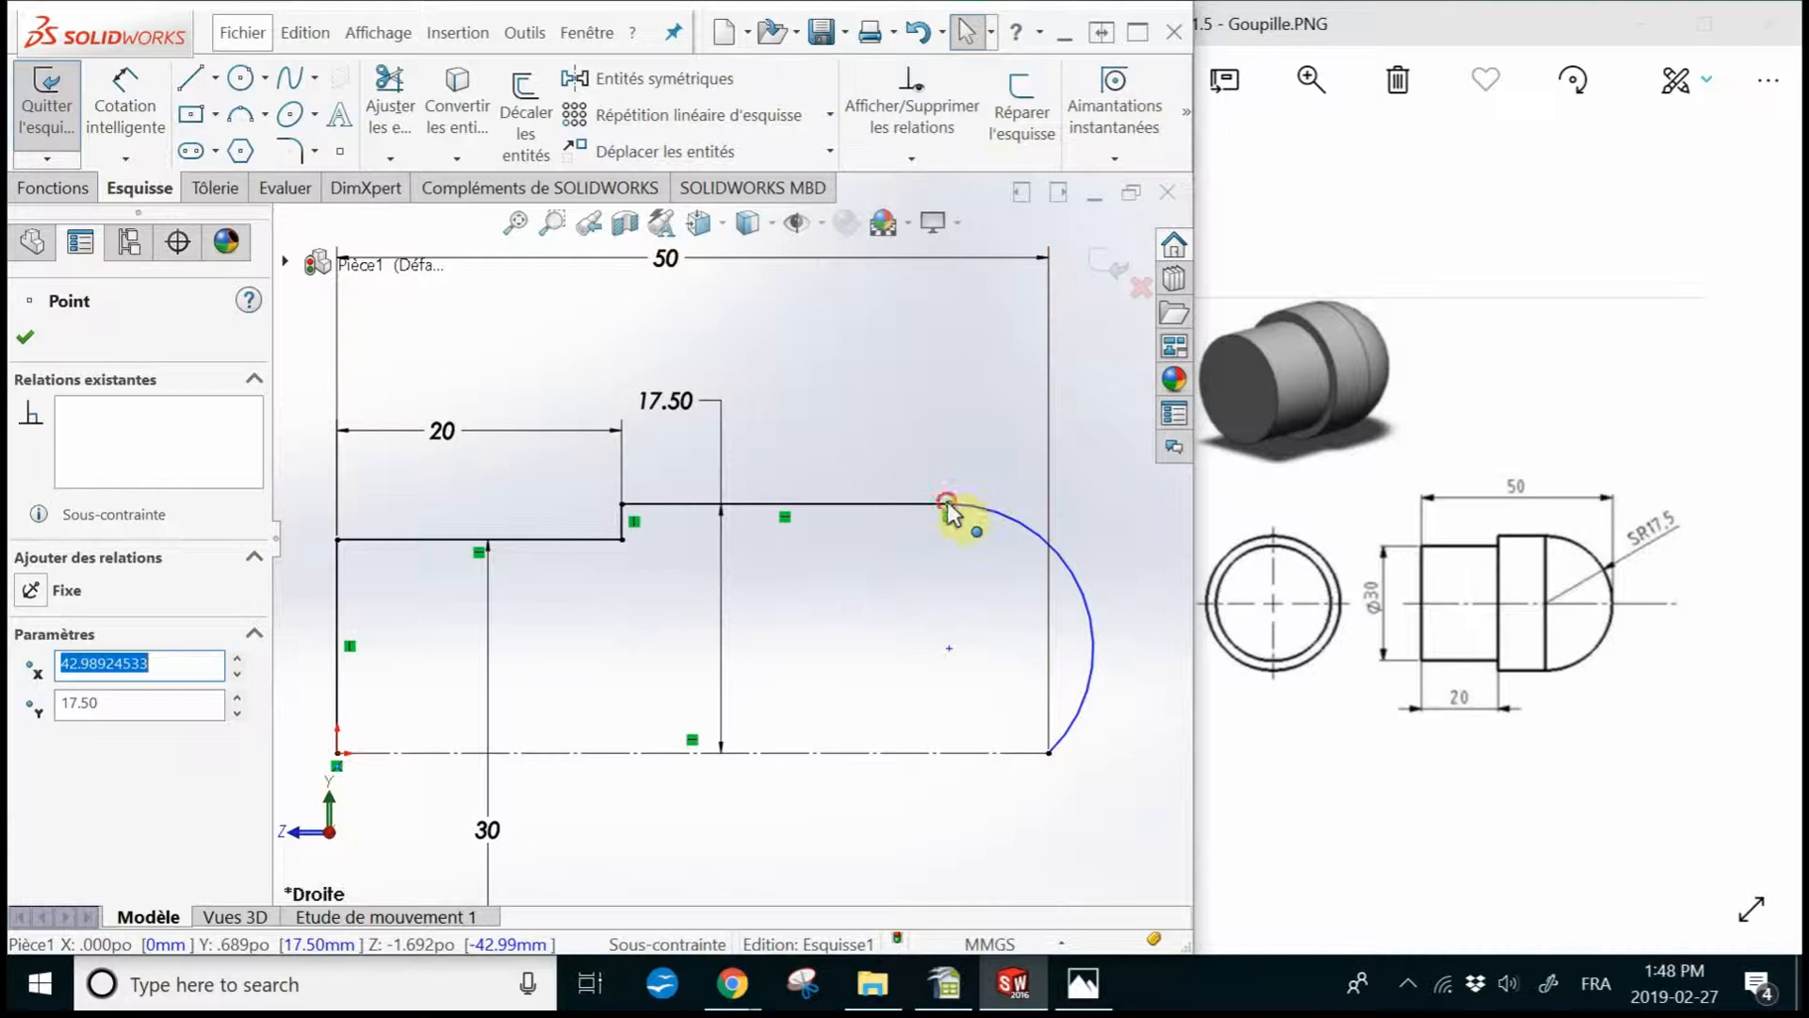
drag(950, 512, 842, 506)
click(1018, 807)
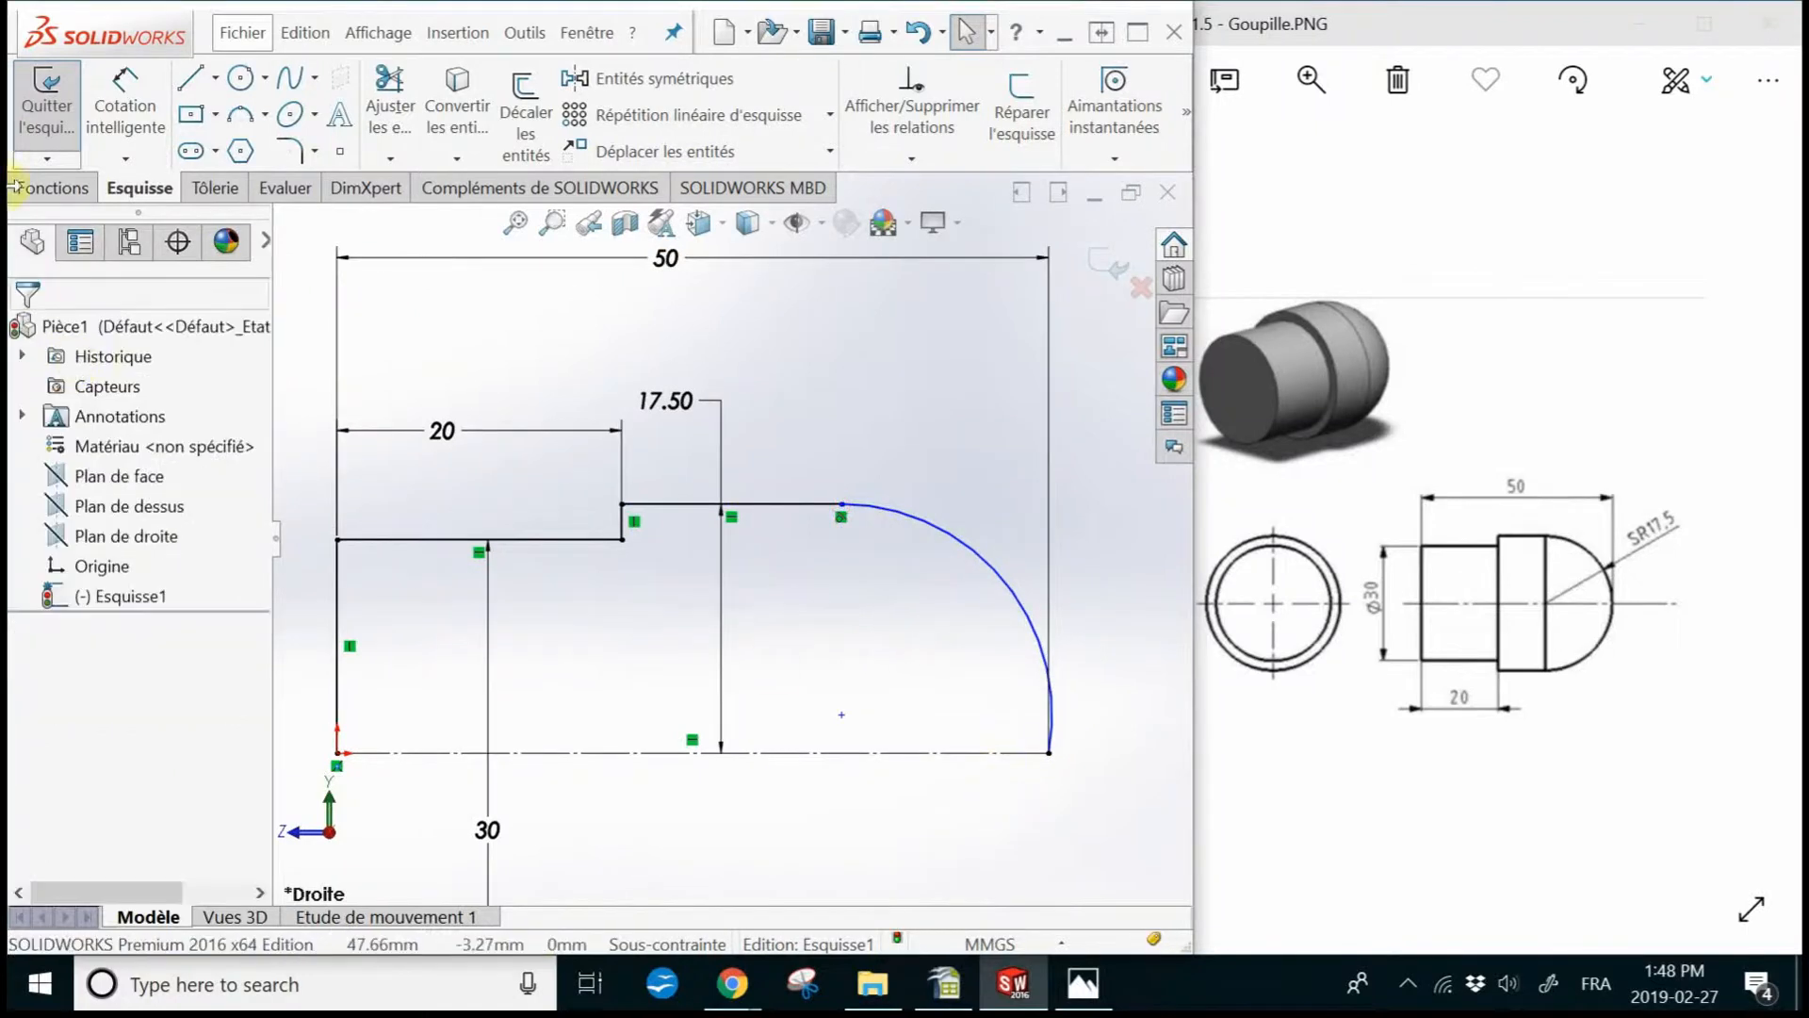
- Draw a vertical construction line upward from the axis end at the arc, and move the 50 mm dimension below the profile
click(216, 77)
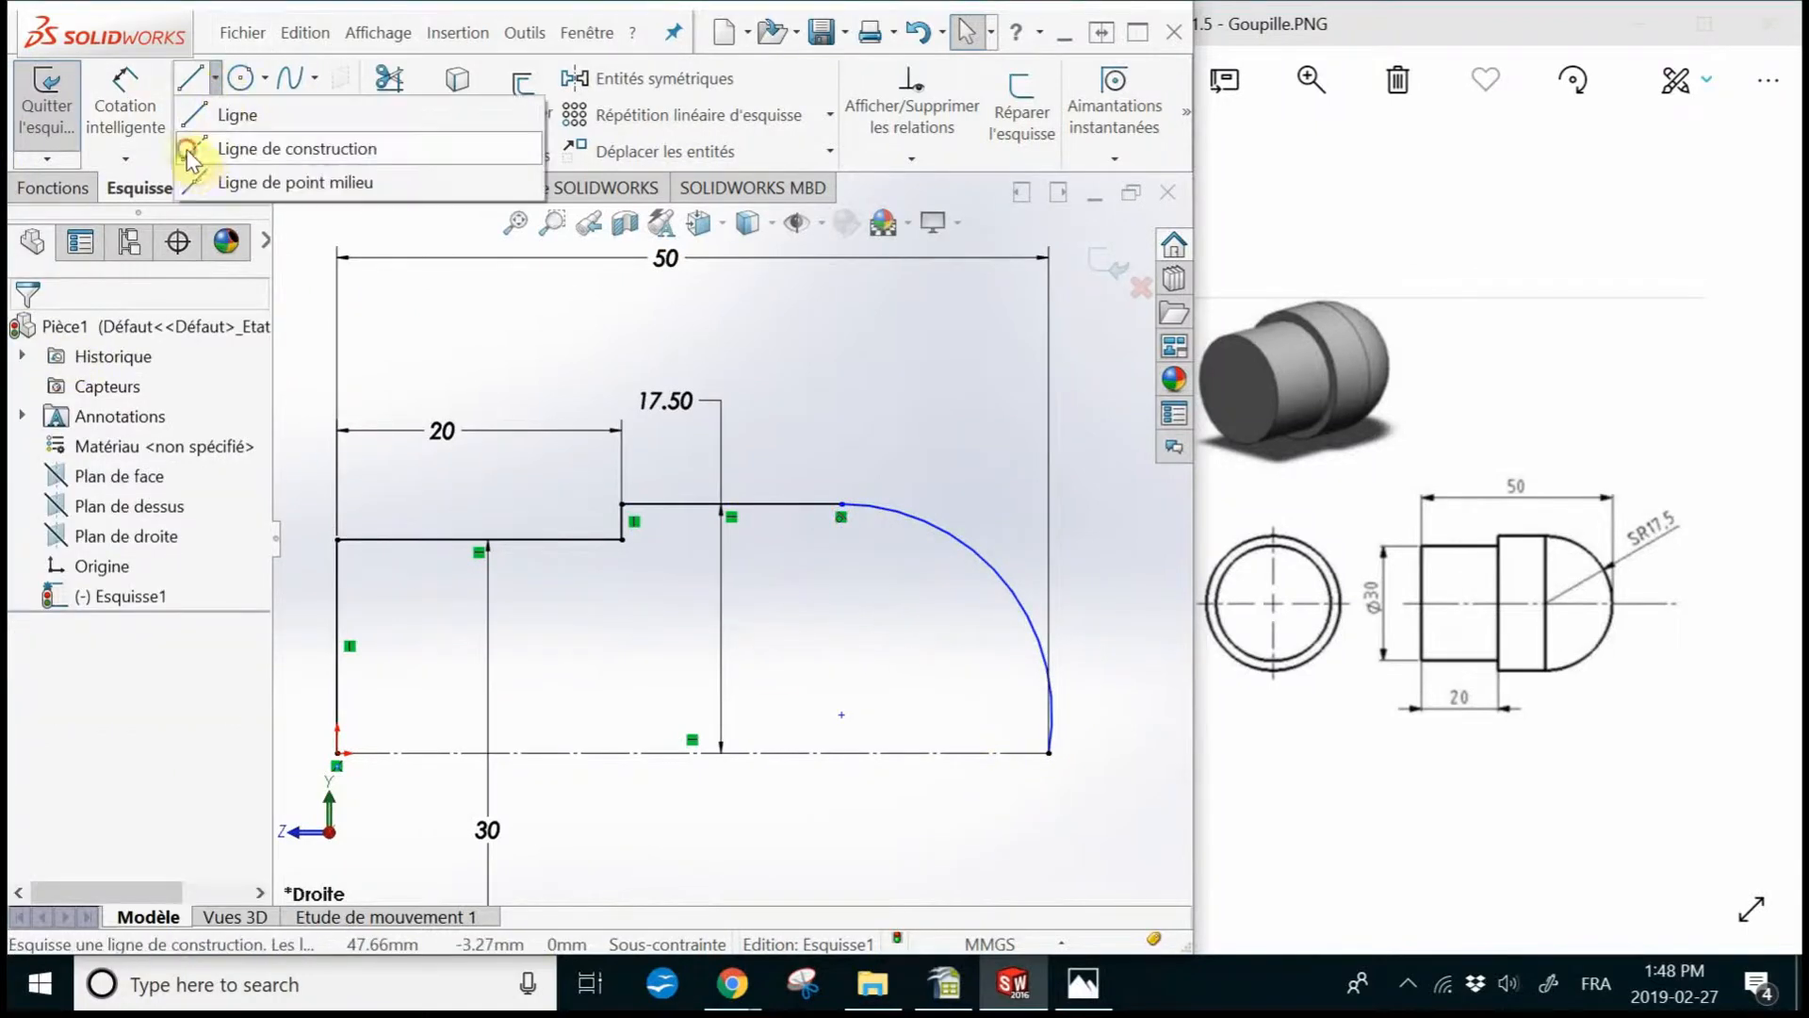
click(193, 149)
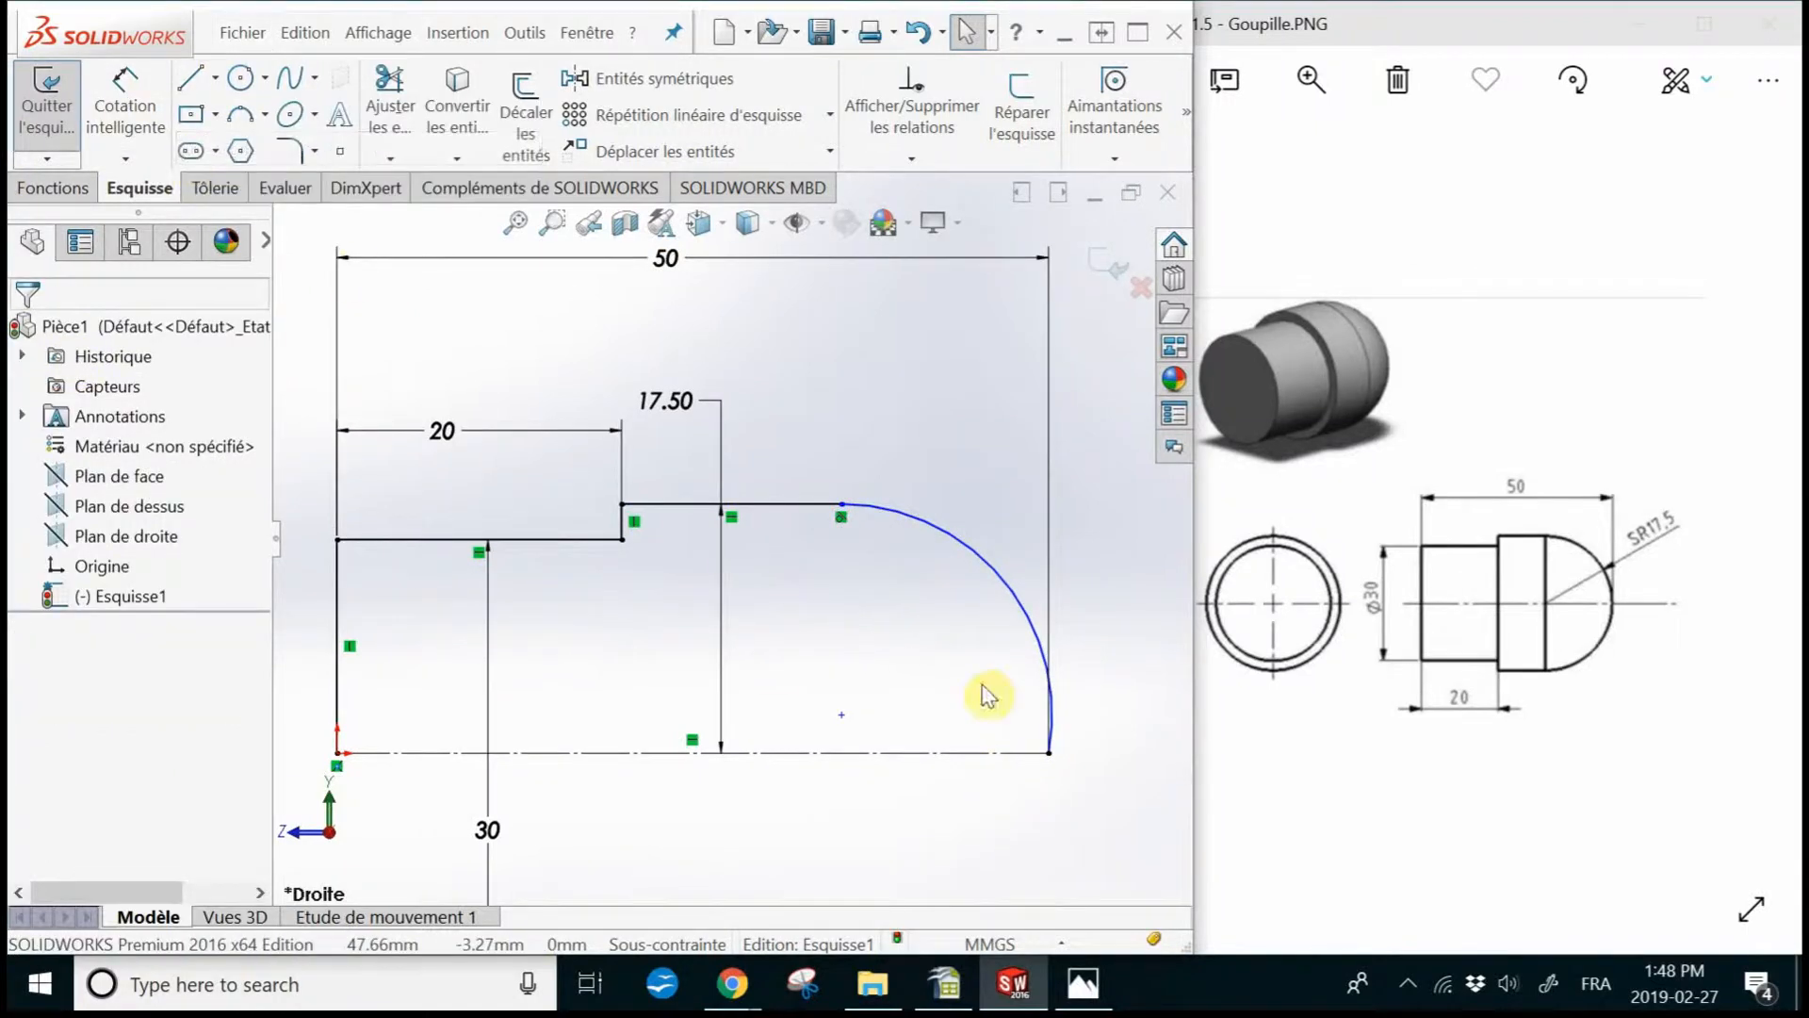
click(1044, 754)
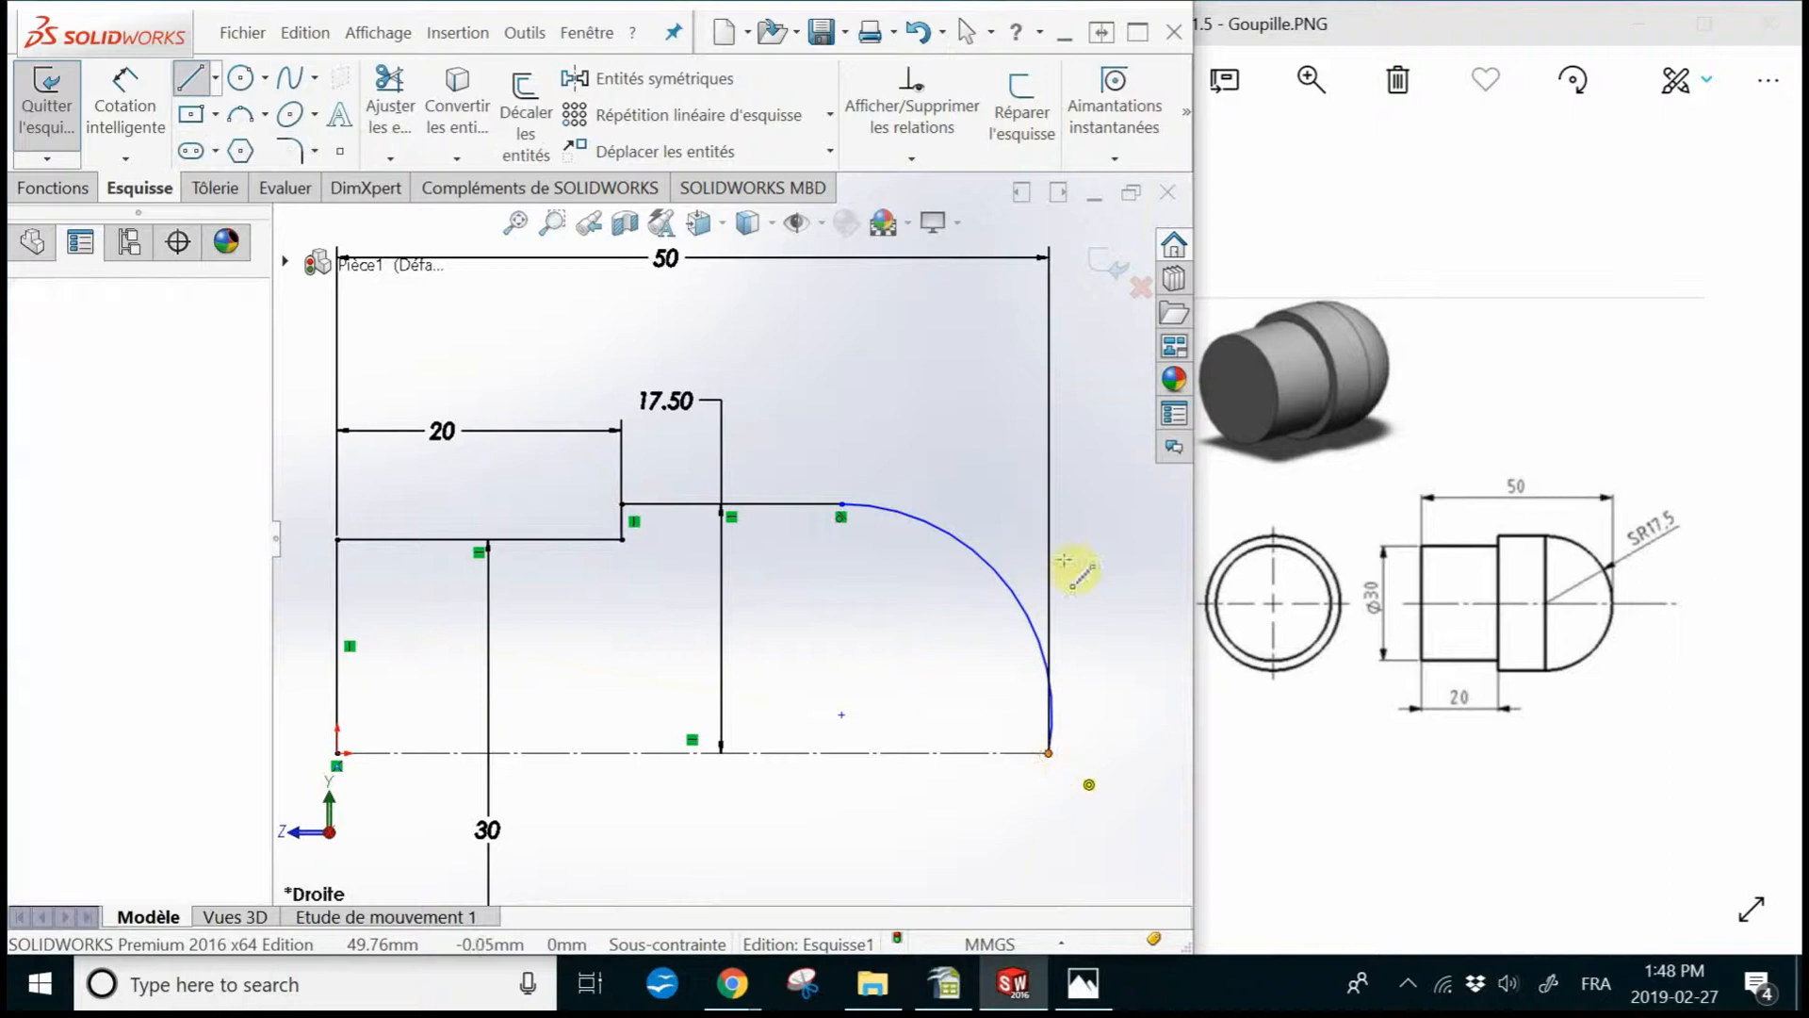
click(1049, 231)
key(Escape)
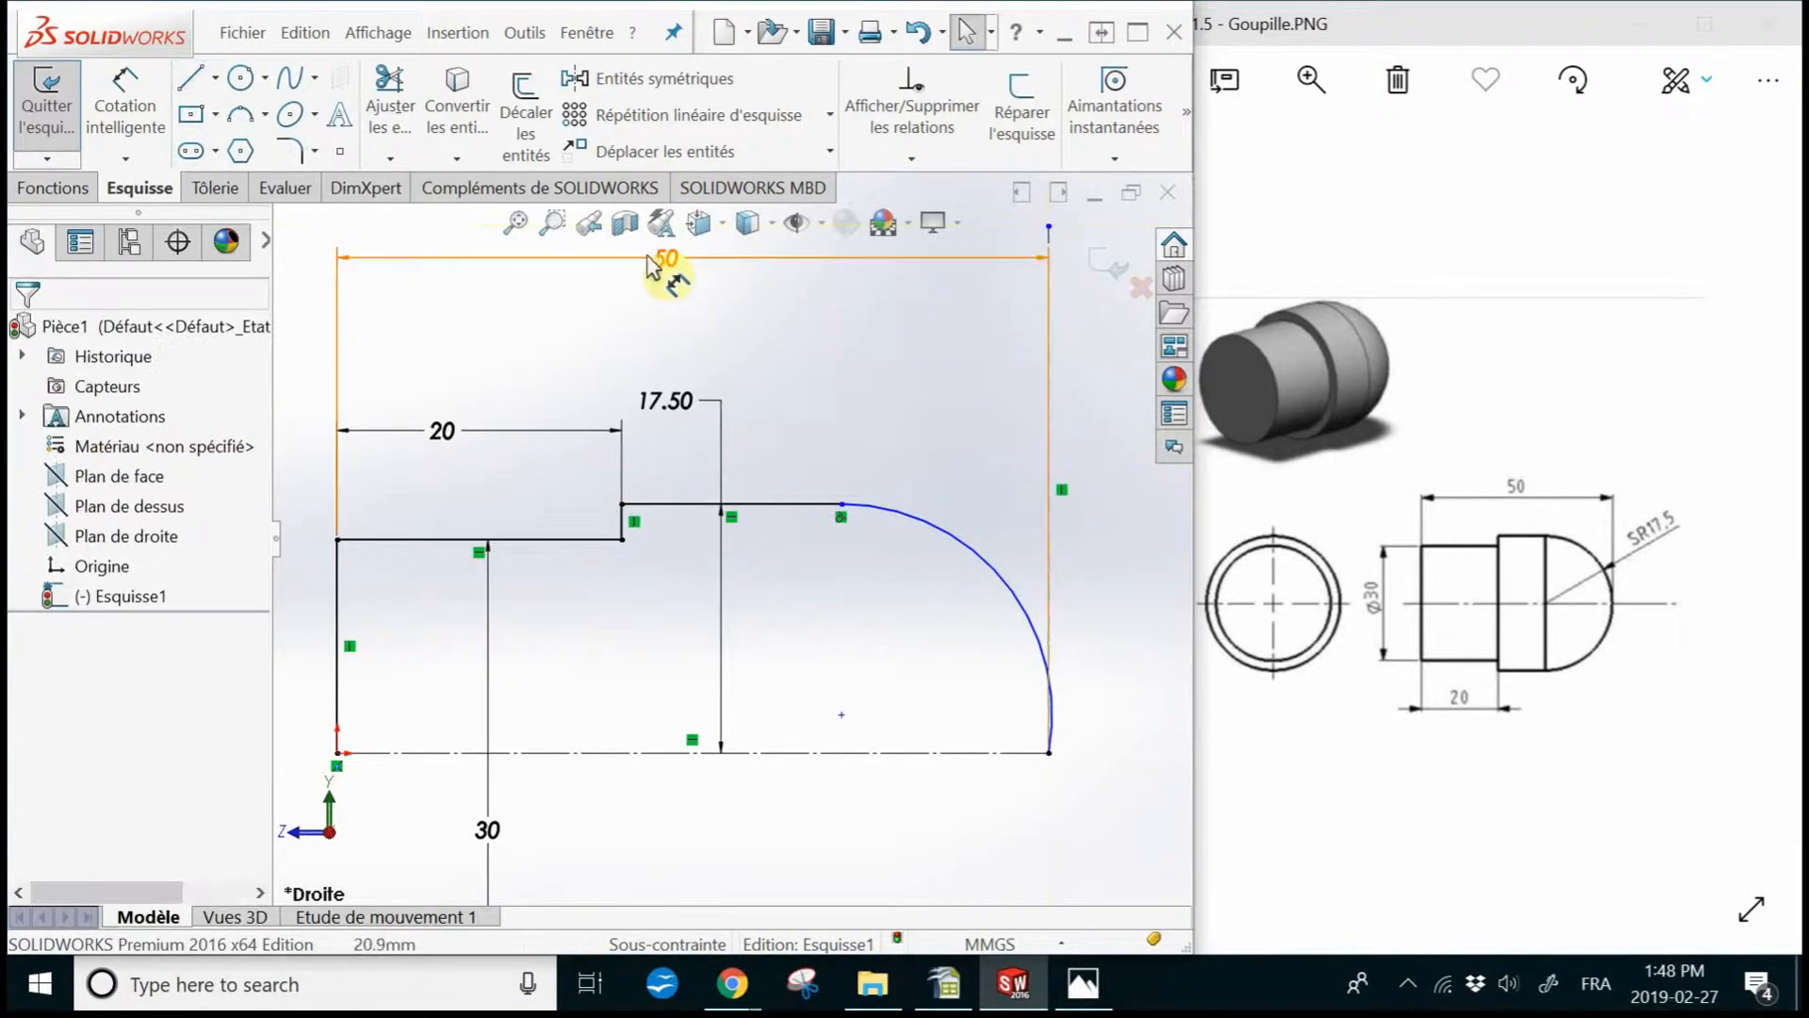
mouse_move(653, 266)
mouse_down()
mouse_move(647, 512)
mouse_move(701, 852)
mouse_up()
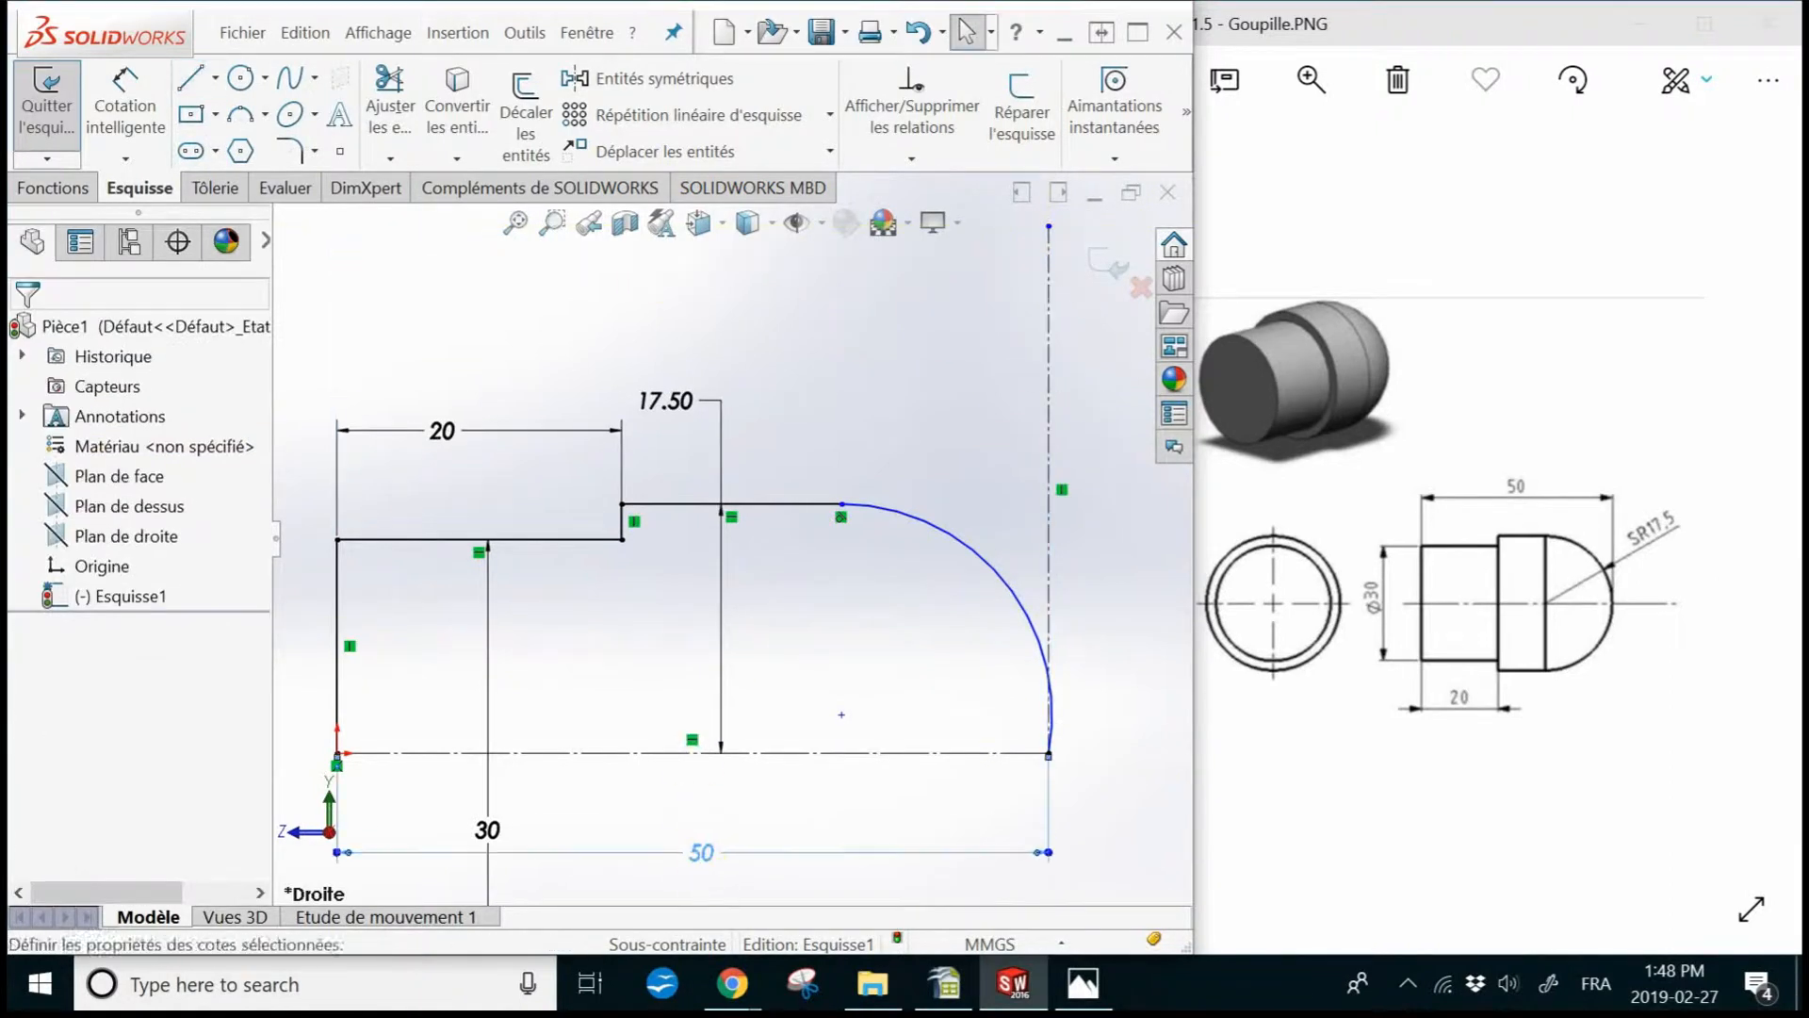
click(943, 662)
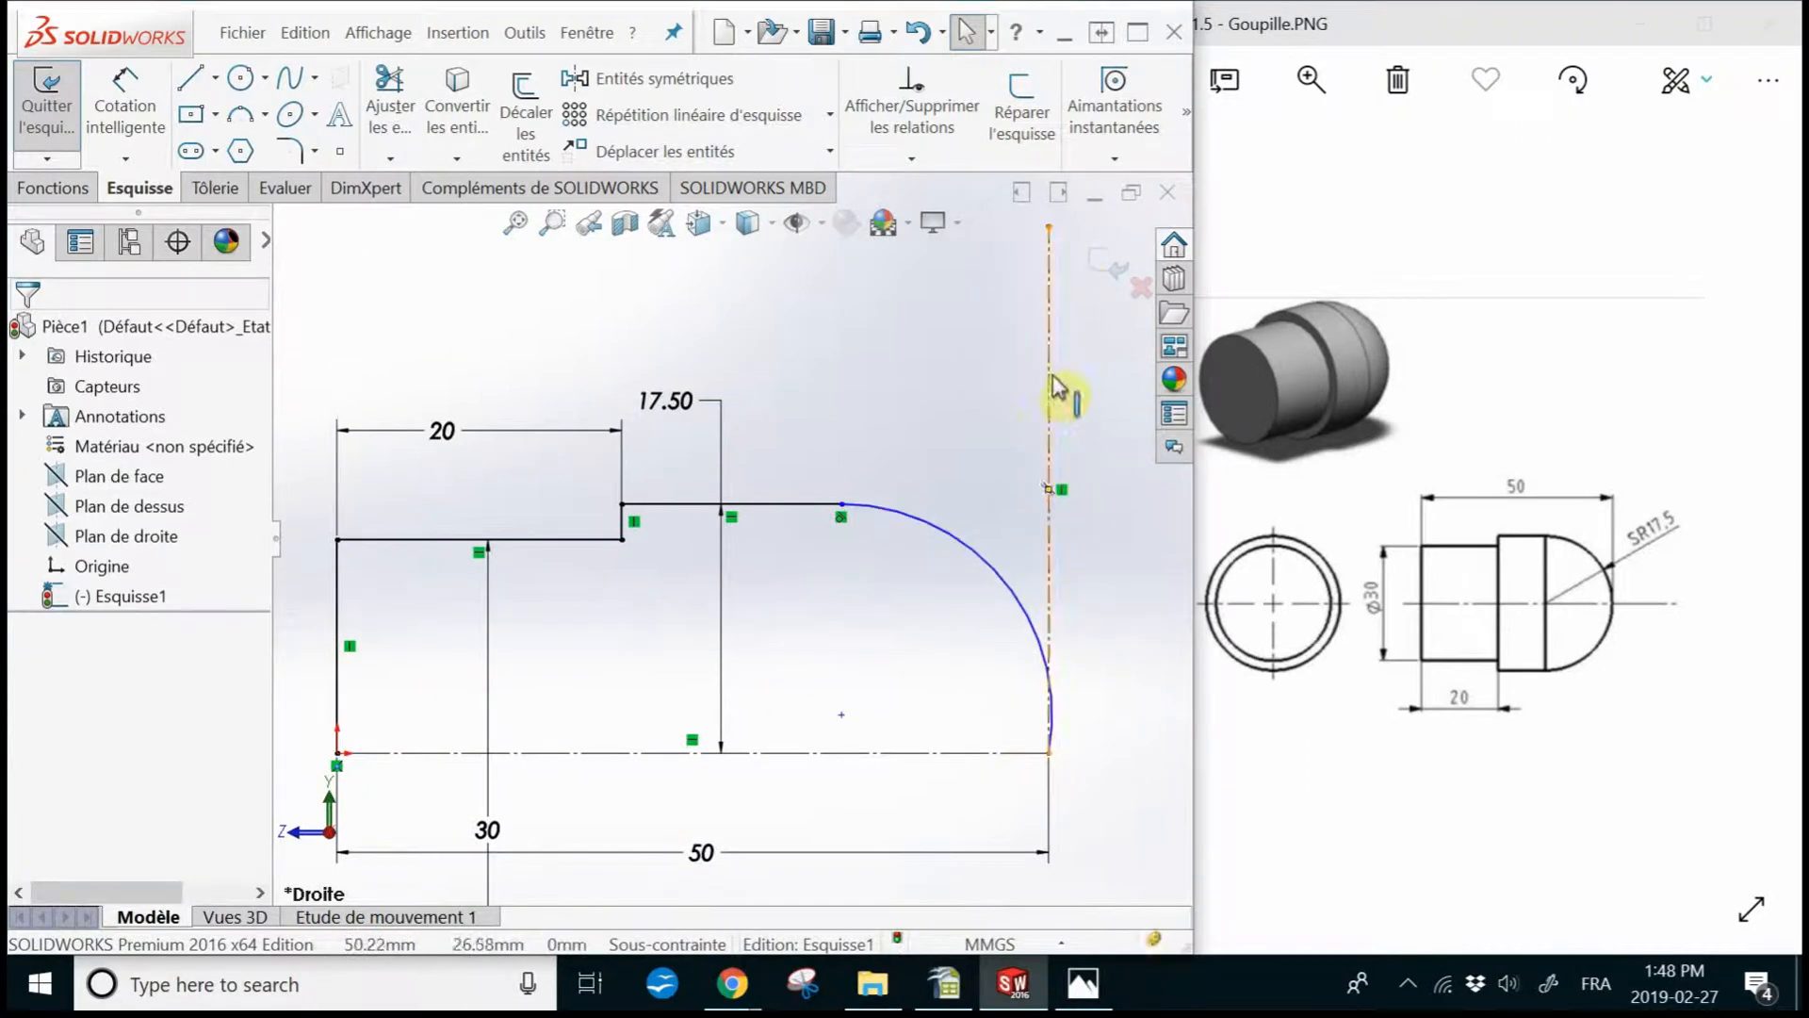
- Make the nose arc tangent to the vertical construction line
click(980, 563)
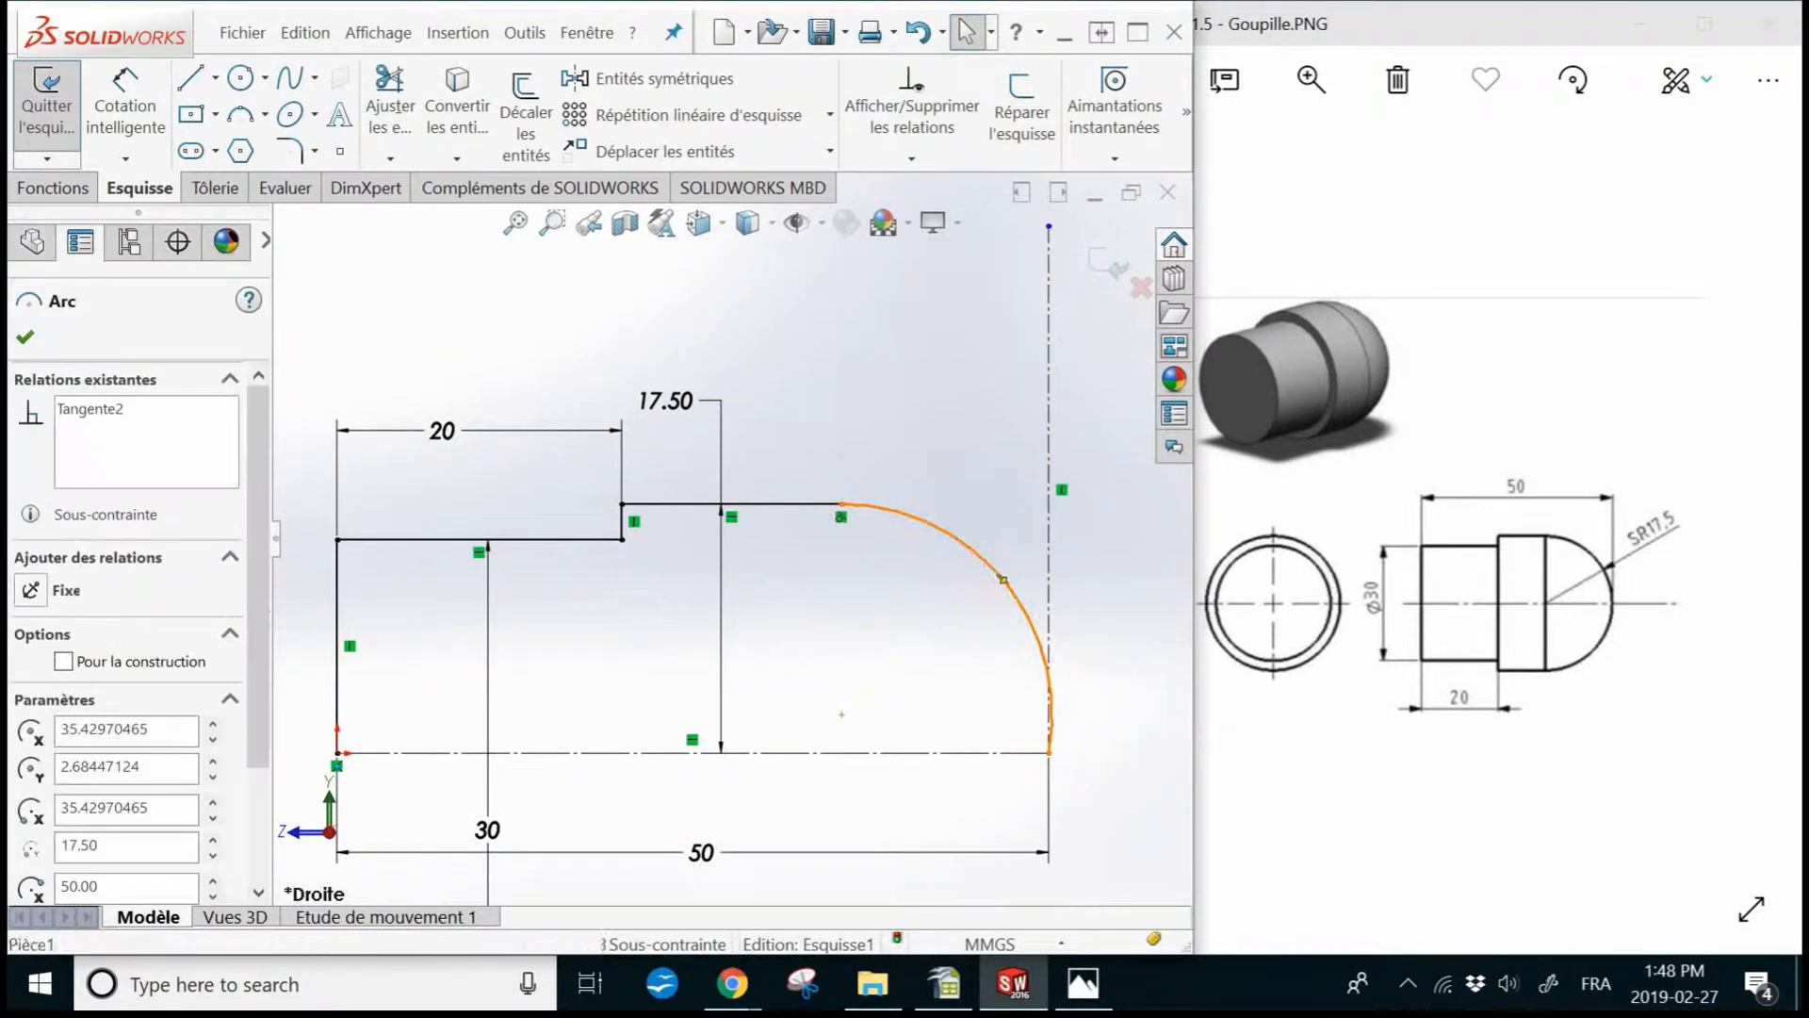
ctrl+click(1049, 558)
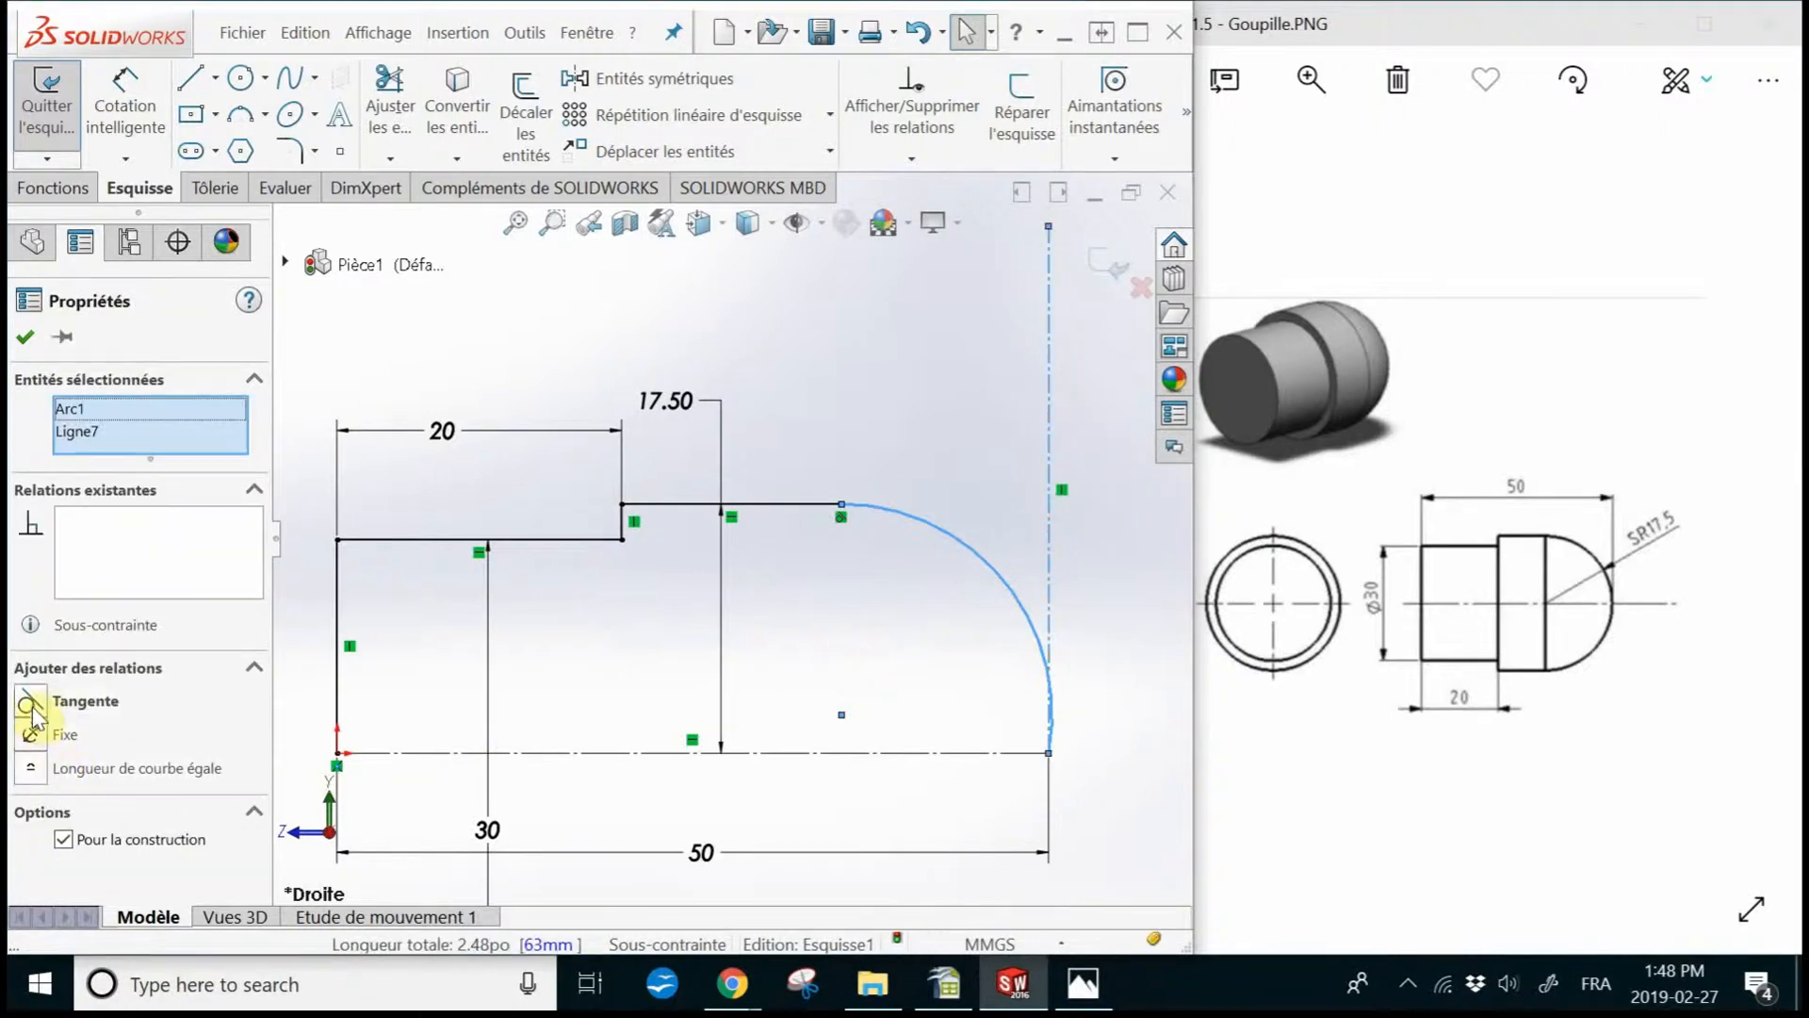
click(30, 705)
click(903, 655)
key(f)
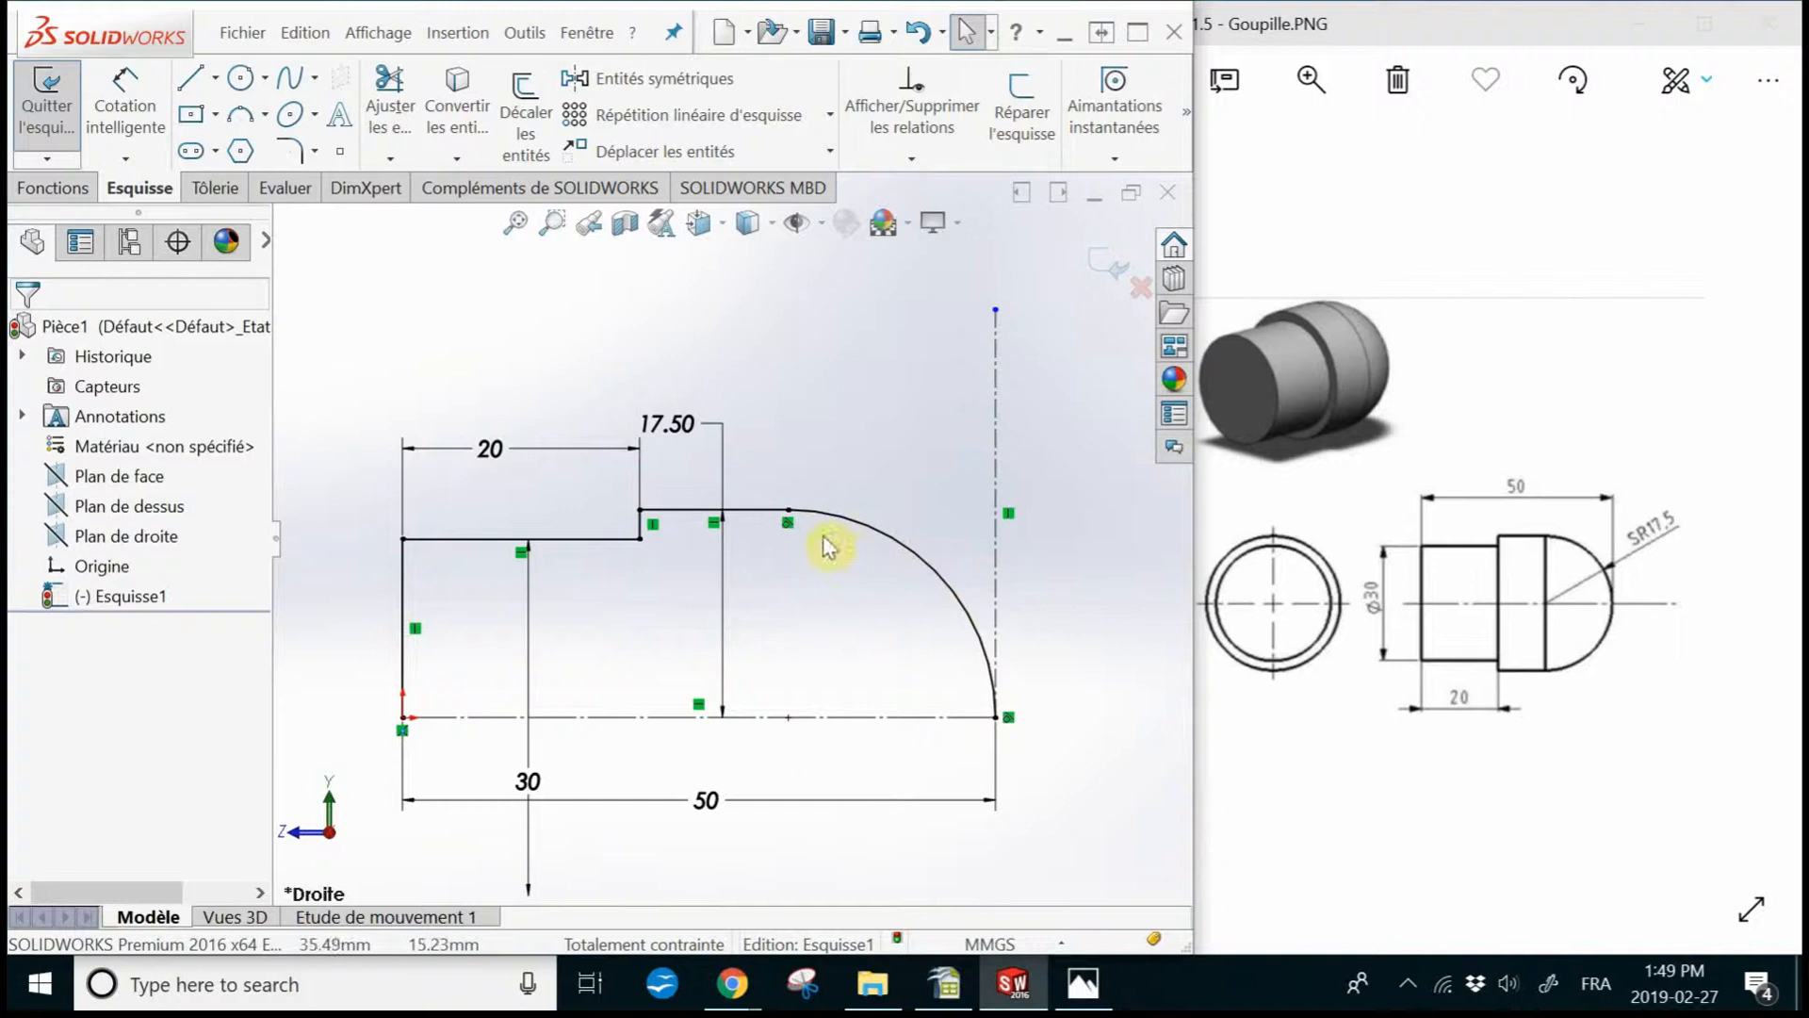
scroll(965, 530, up, 1)
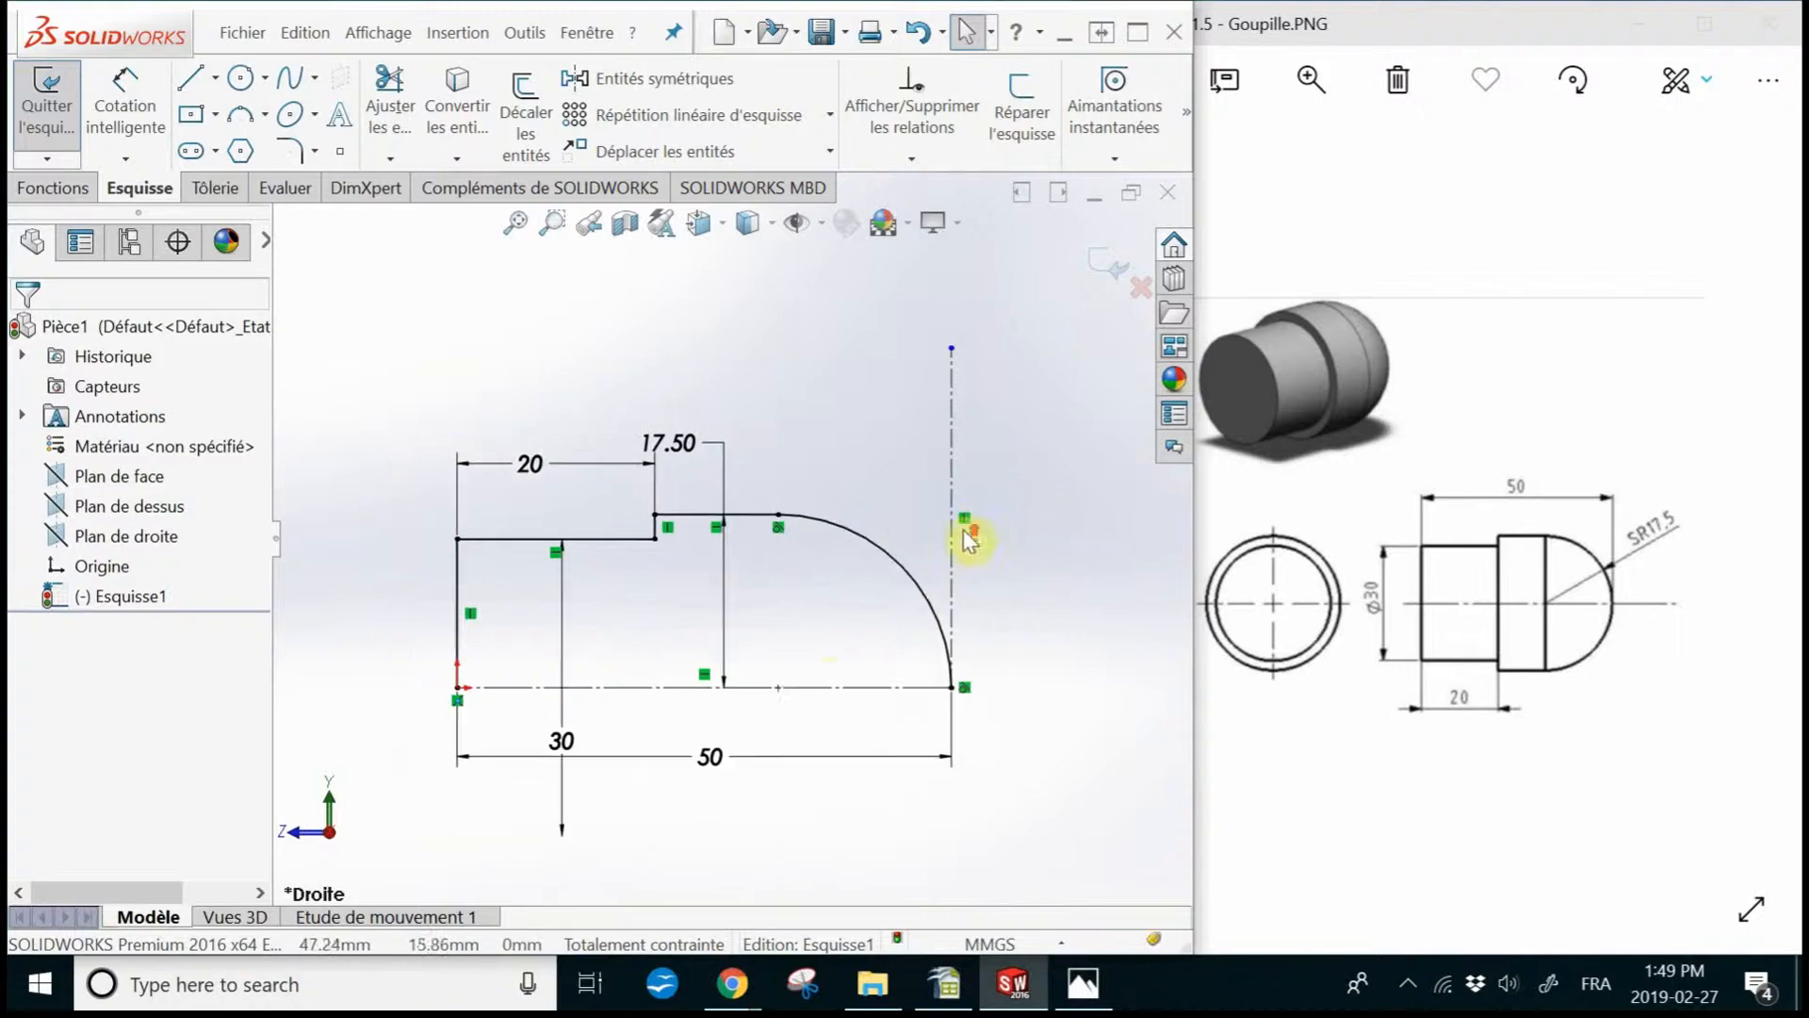
scroll(803, 626, down, 1)
scroll(807, 626, up, 1)
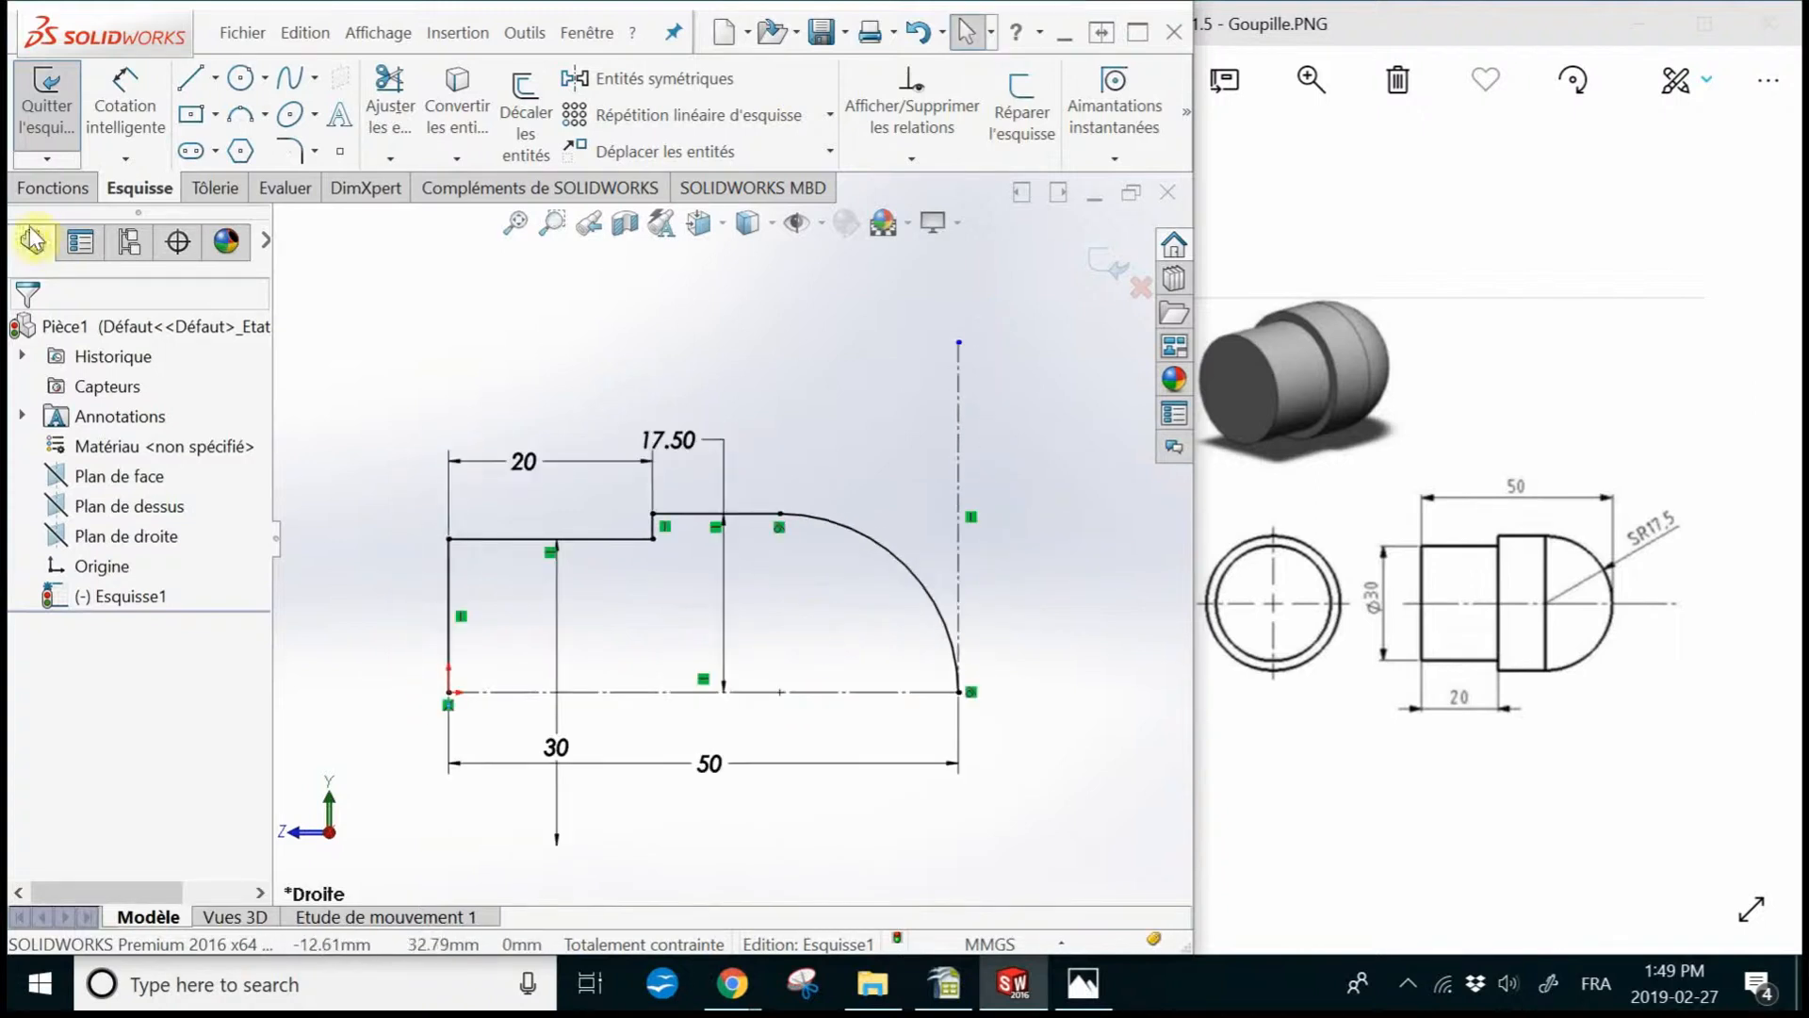
- Revolve the profile 360° about the horizontal construction axis as a boss, letting the open sketch be closed automatically
click(52, 189)
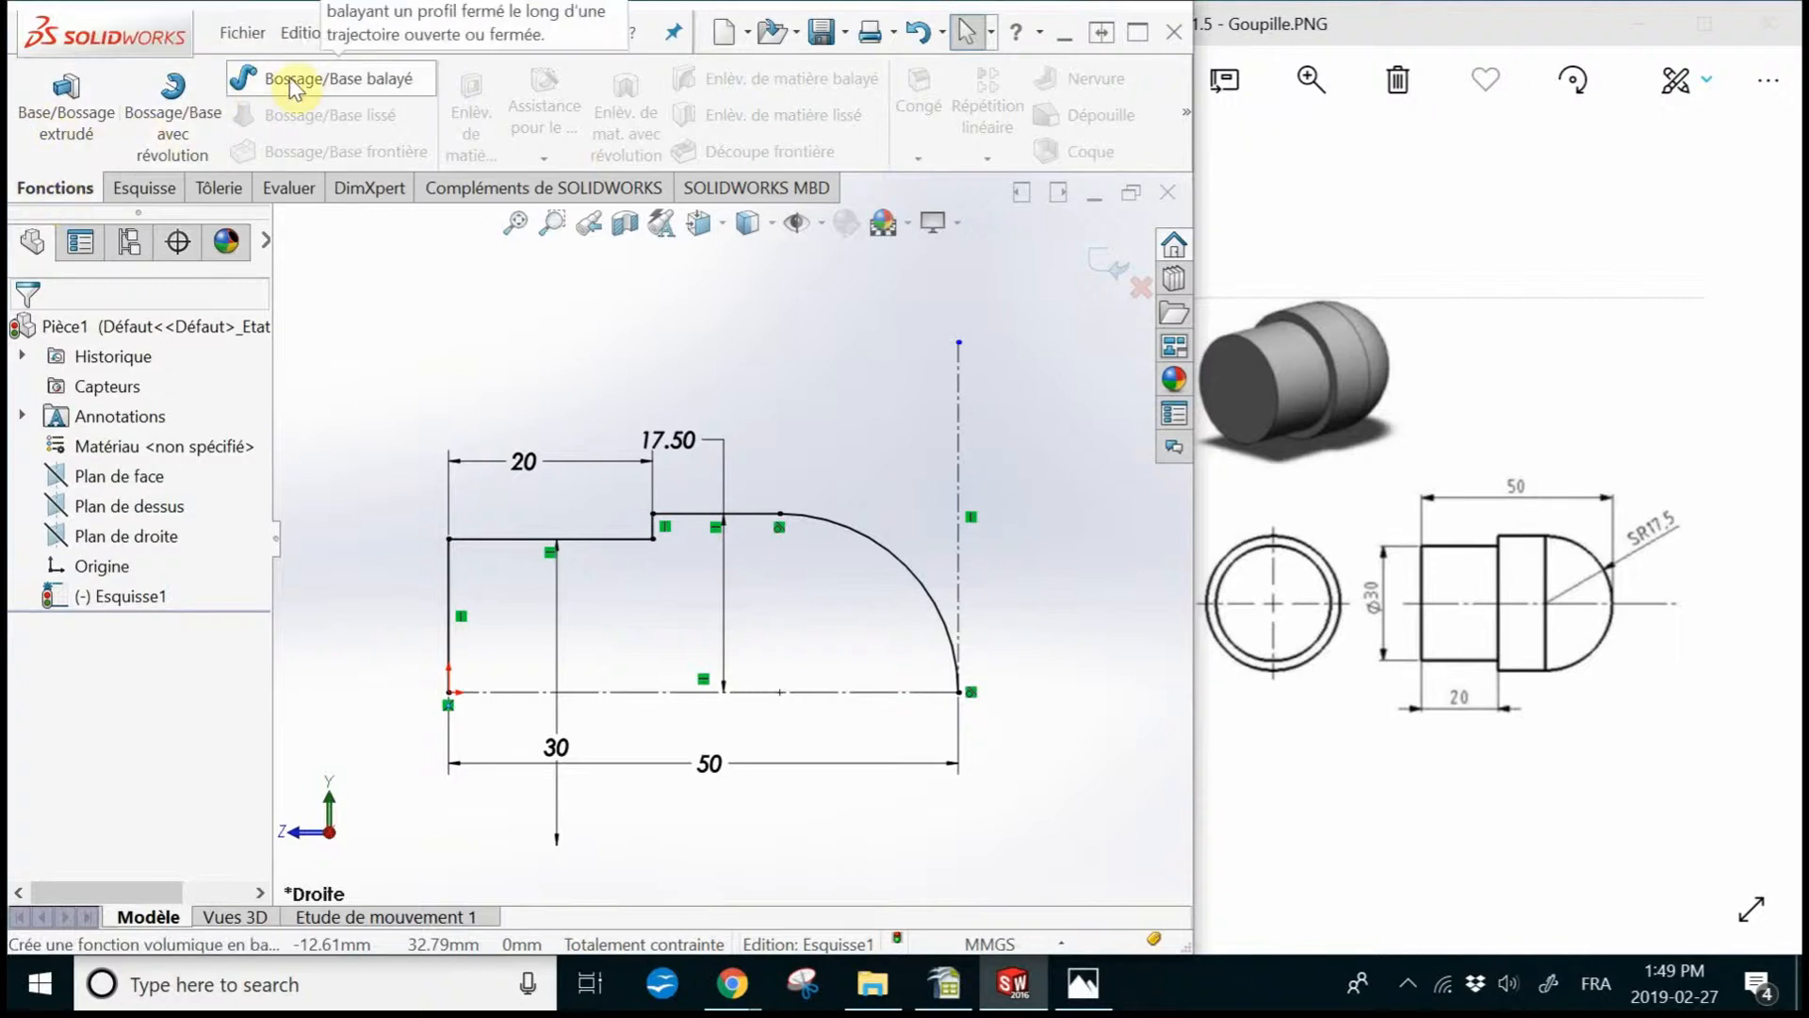
click(153, 148)
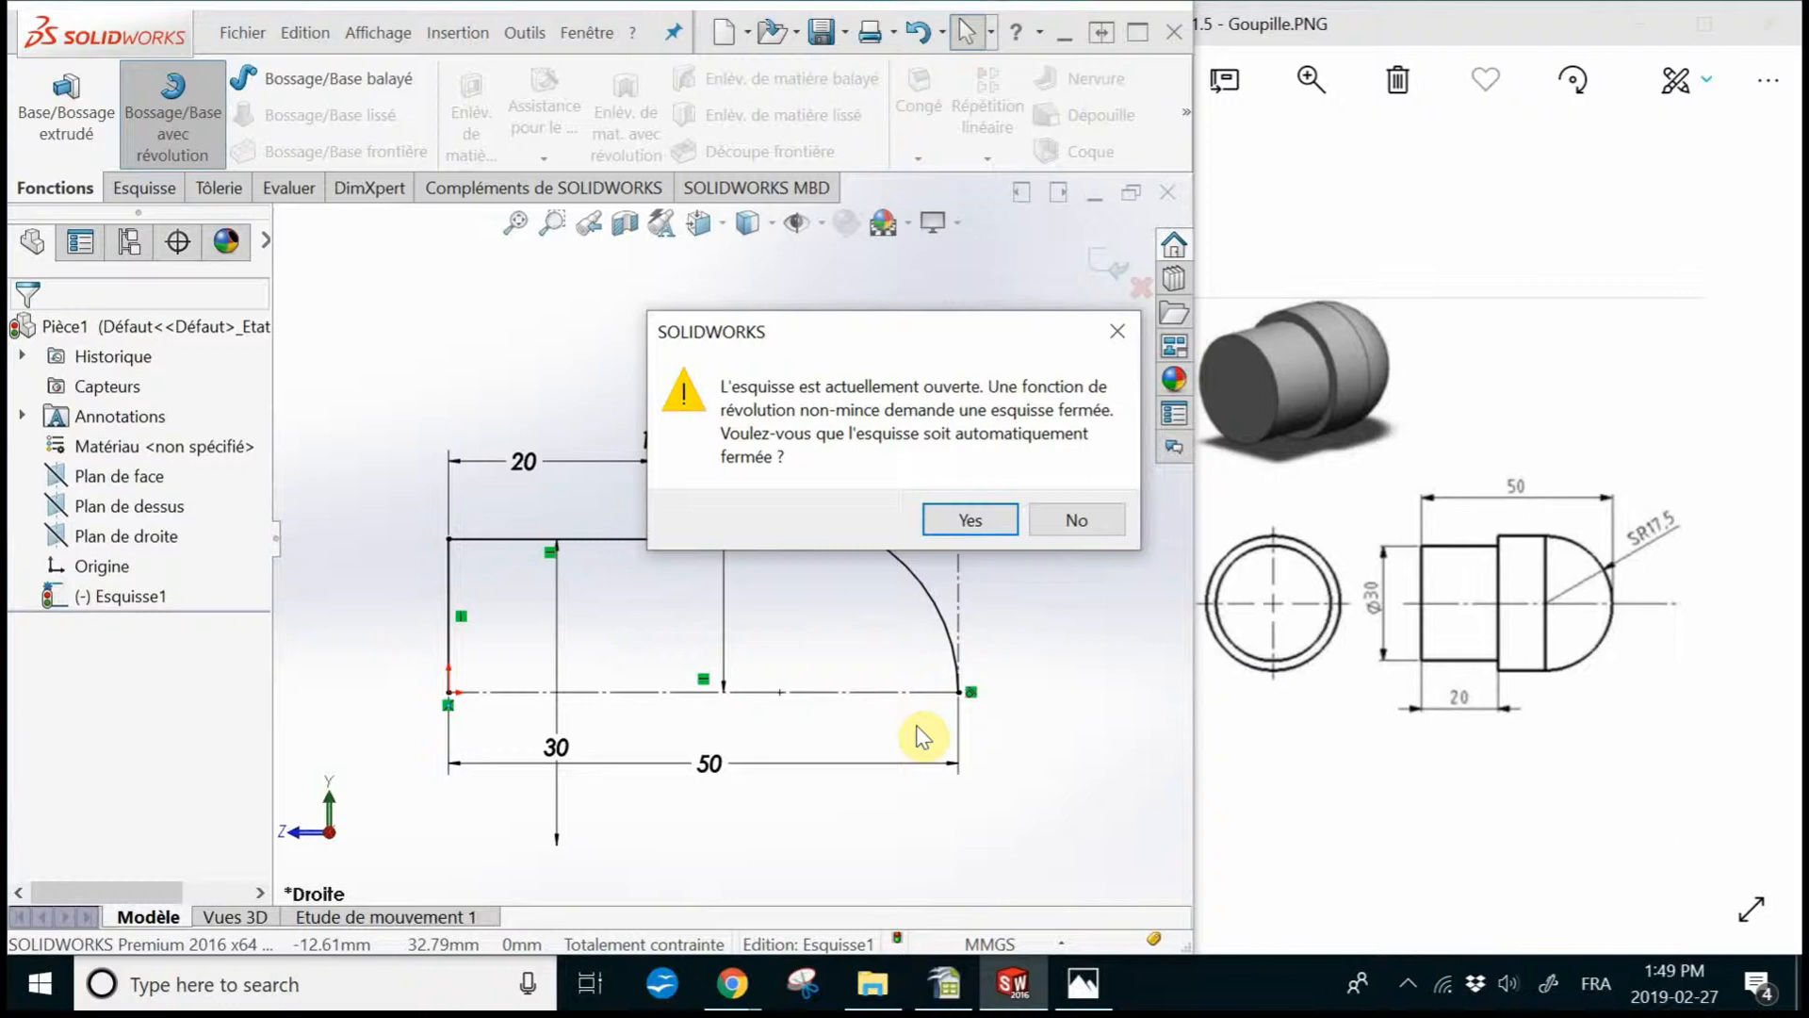
click(963, 518)
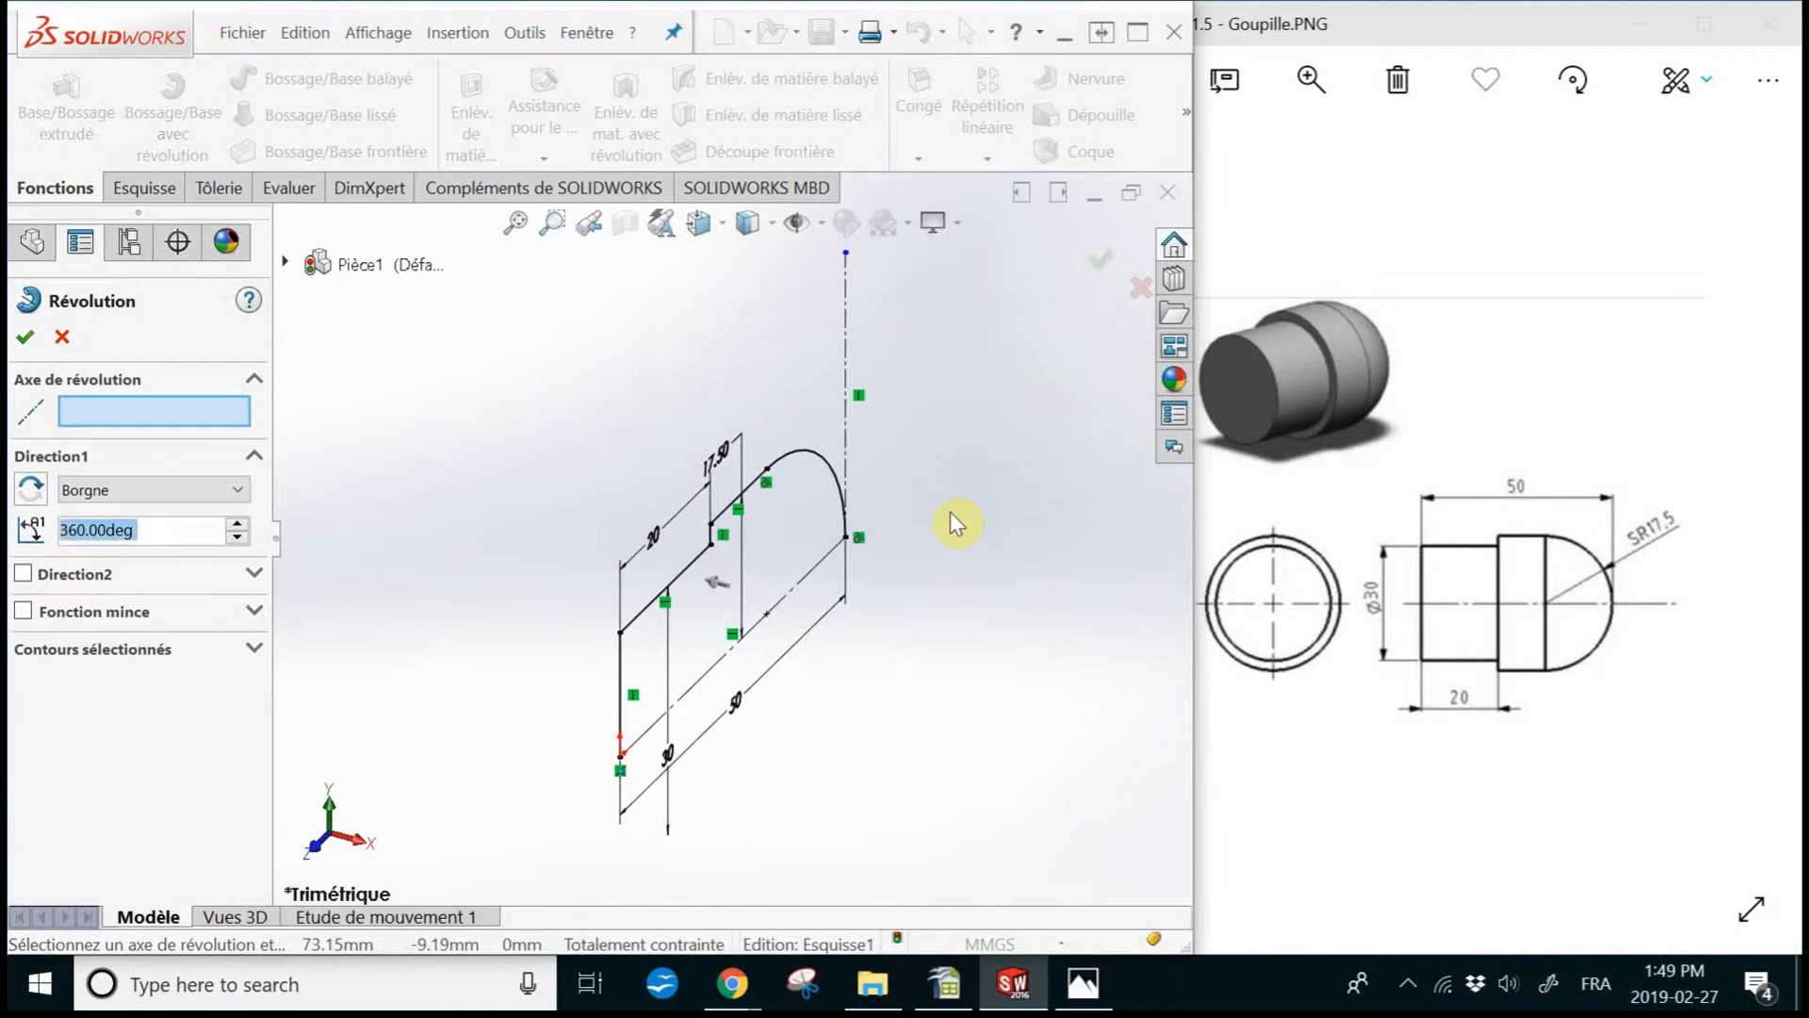
click(110, 413)
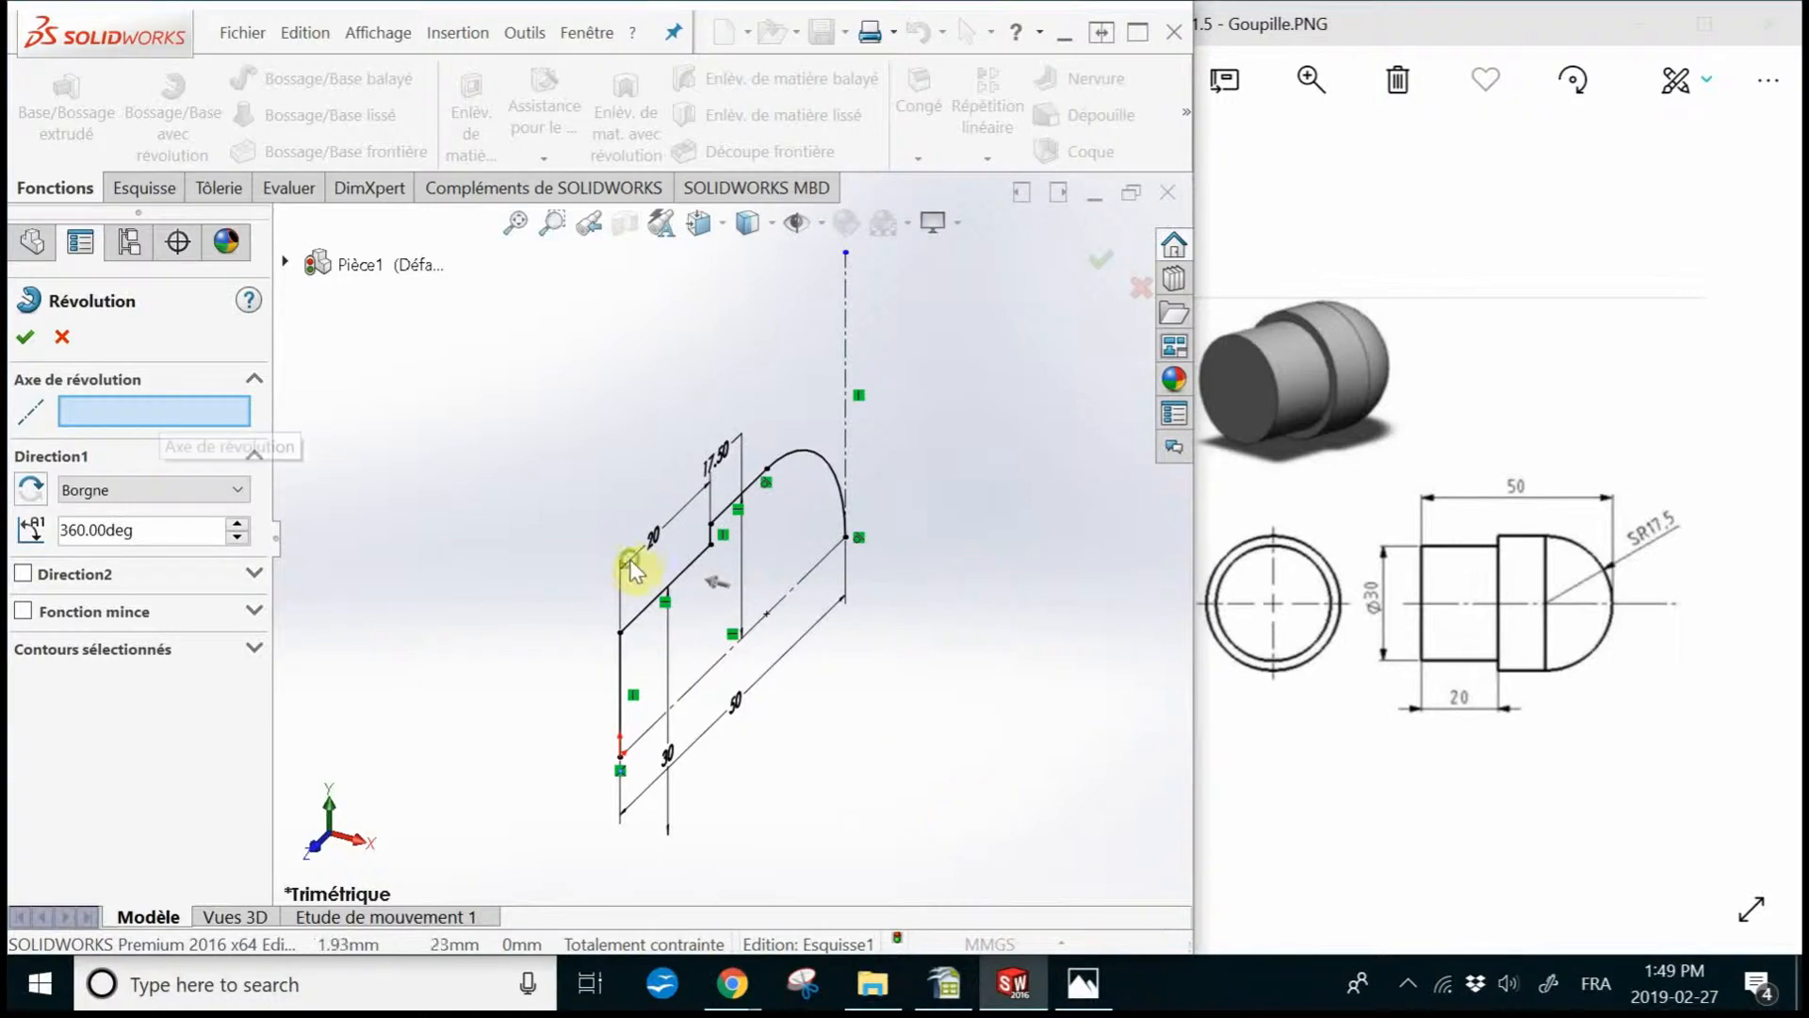
middle_drag(629, 561, 568, 543)
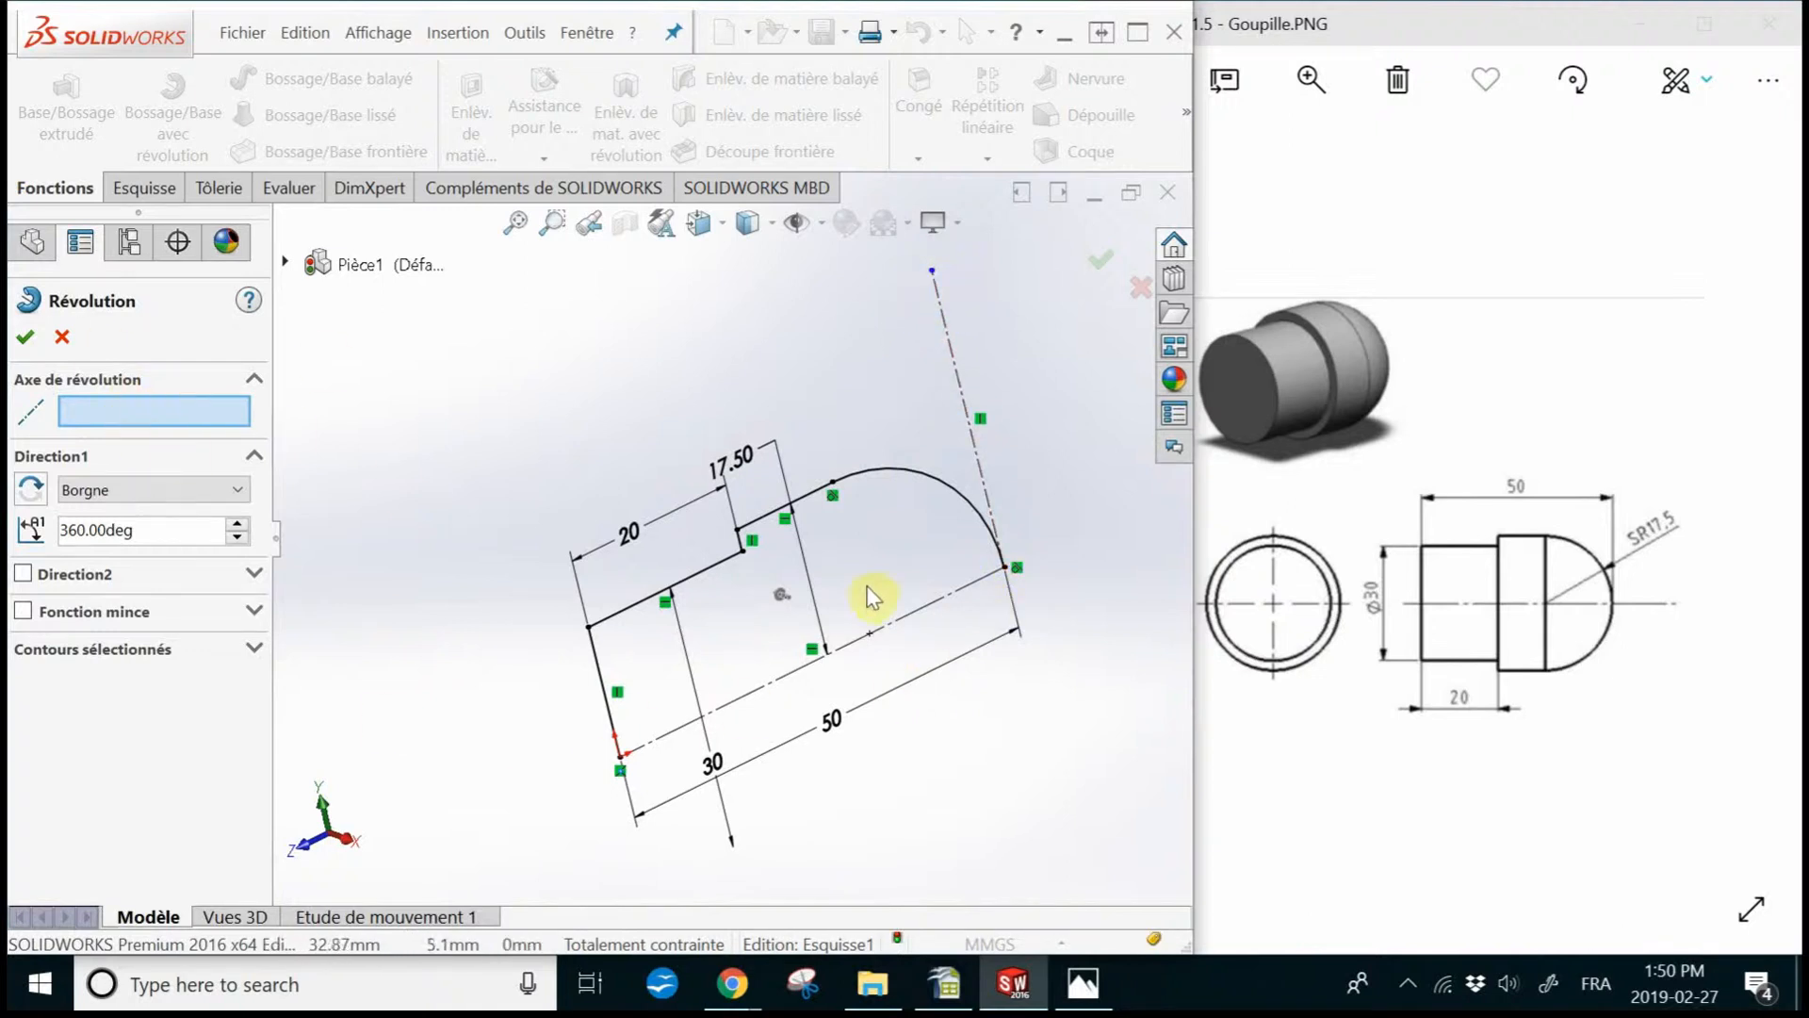
click(924, 609)
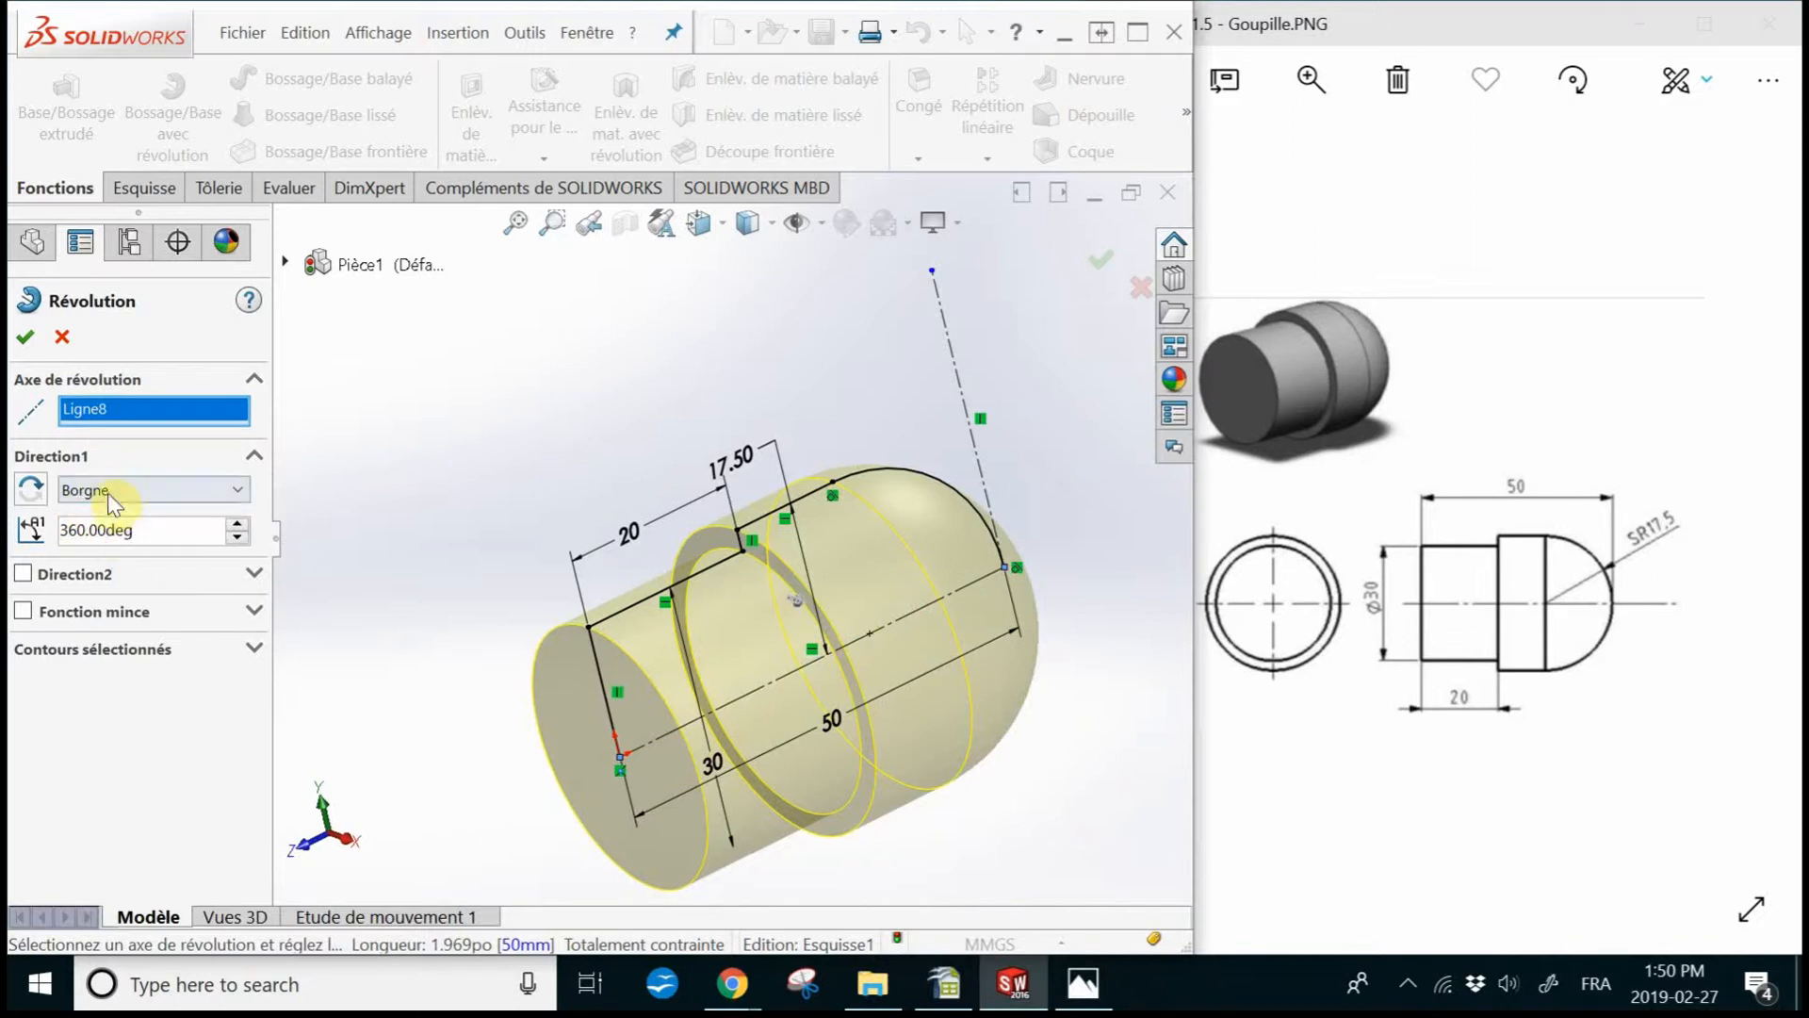
click(25, 336)
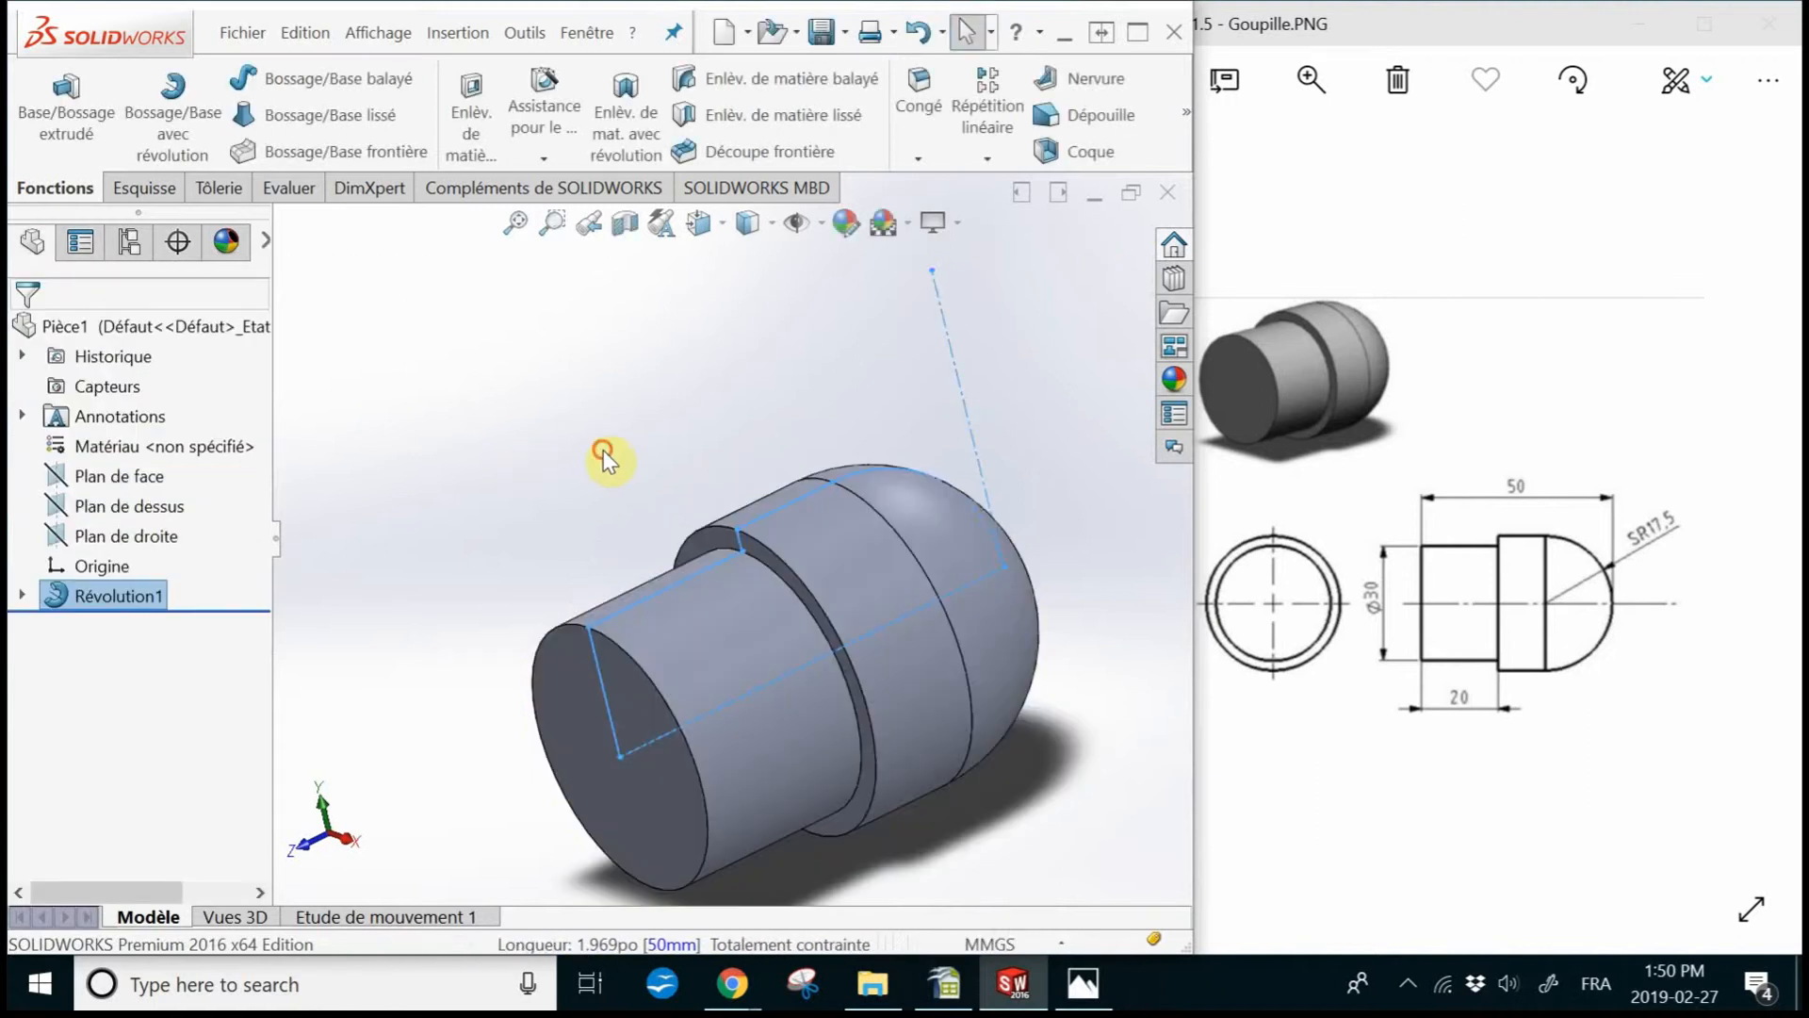
click(604, 449)
middle_drag(603, 450, 826, 806)
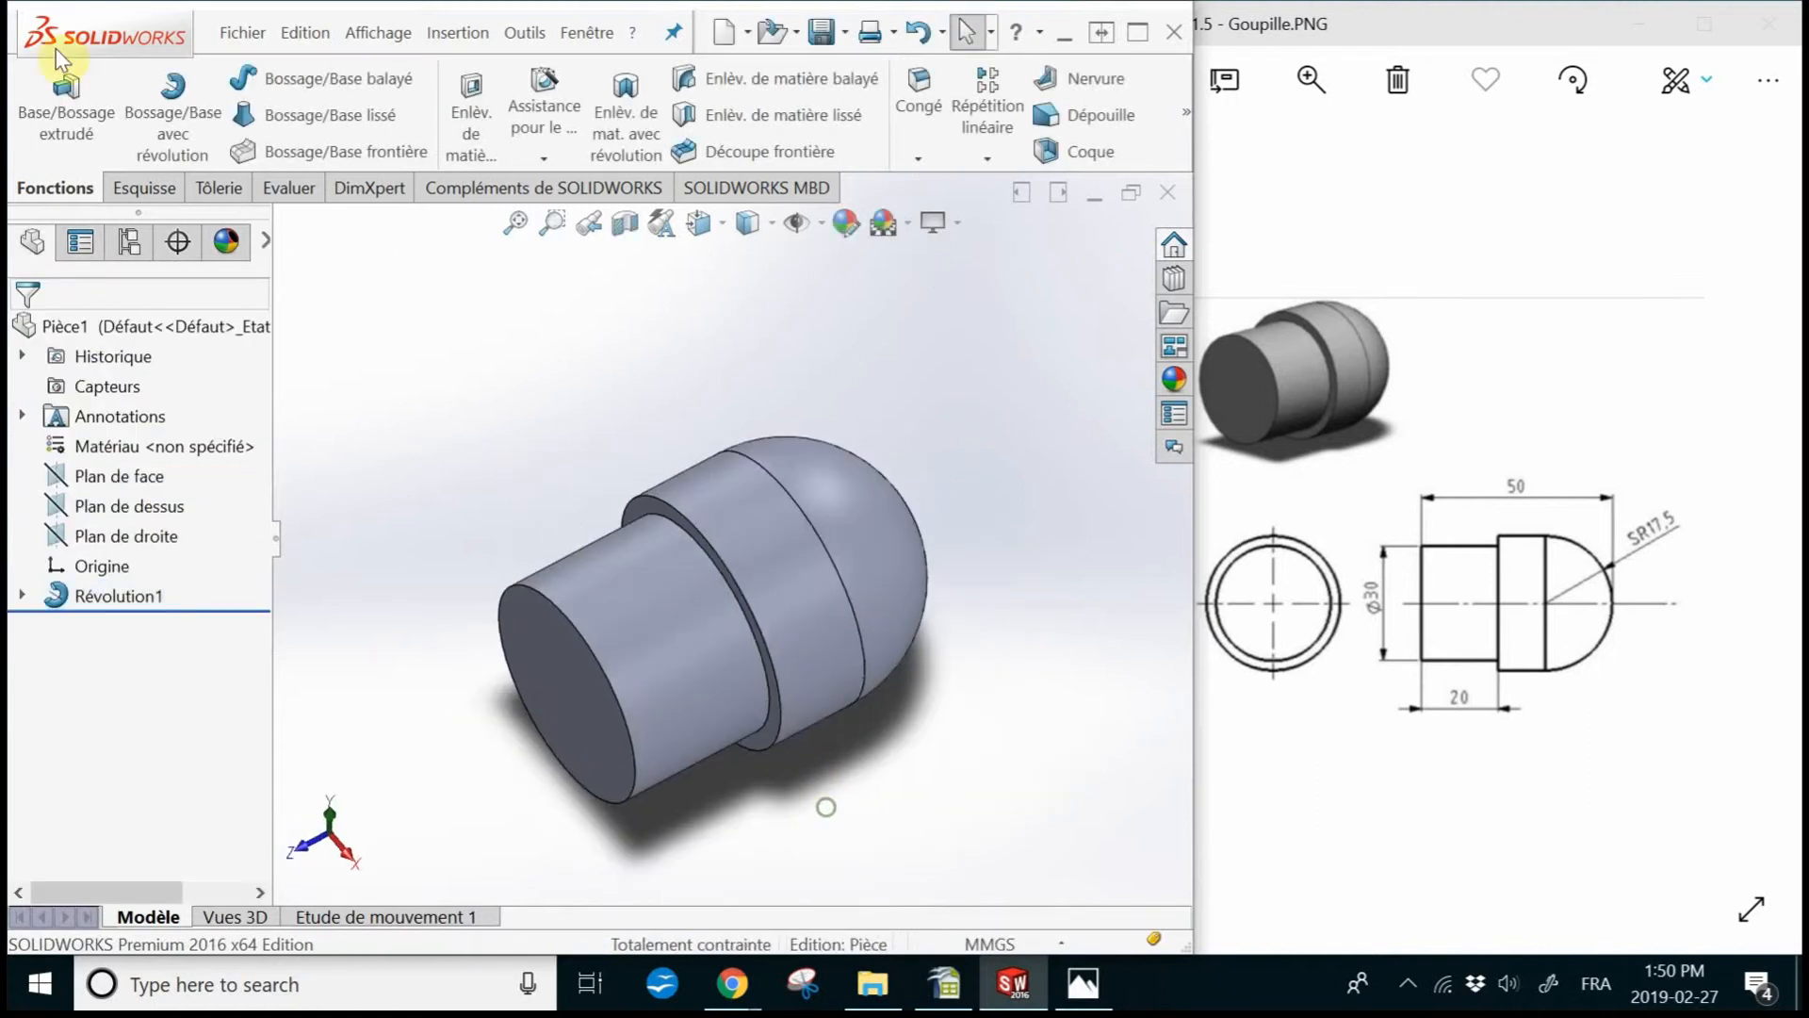